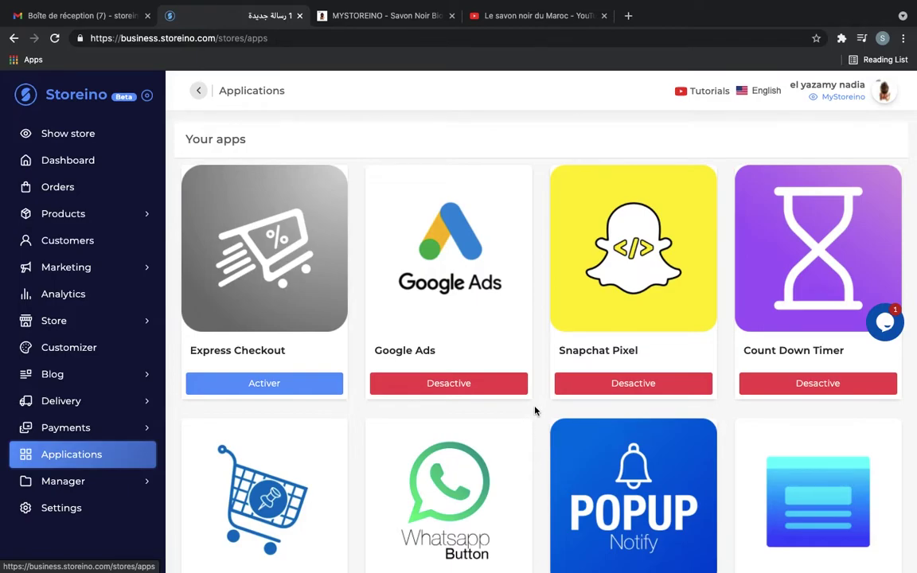
Start a new landing page in Landing Pages using the lemon soap picture from the library
{"action": "scroll", "coordinate": [536, 411], "scroll_direction": "down", "scroll_amount": 3}
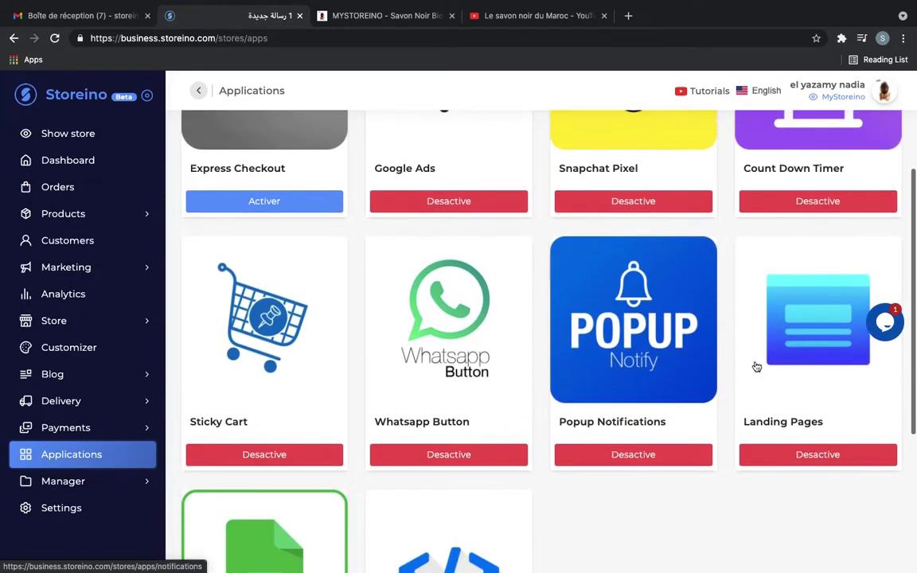
{"action": "scroll", "coordinate": [788, 420], "scroll_direction": "up", "scroll_amount": 2}
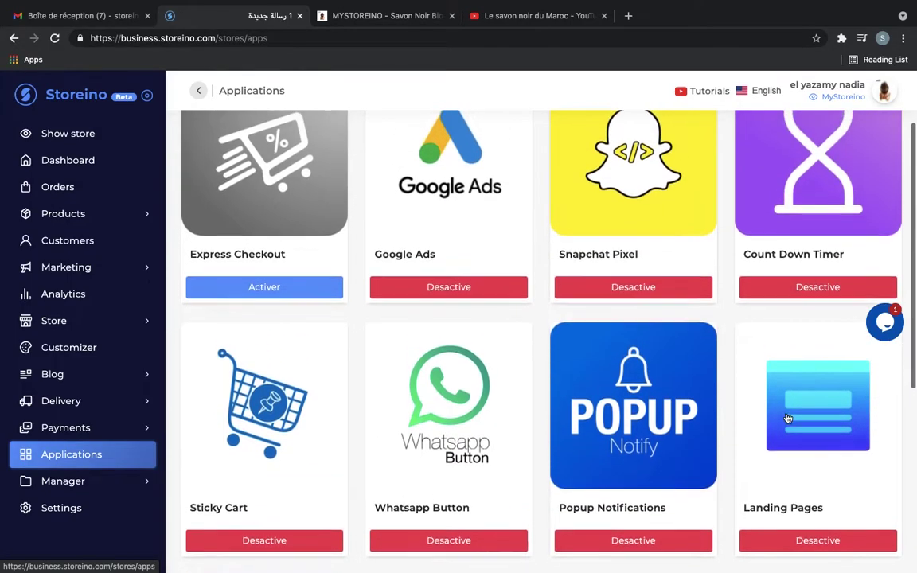
{"action": "scroll", "coordinate": [788, 419], "scroll_direction": "up", "scroll_amount": 1}
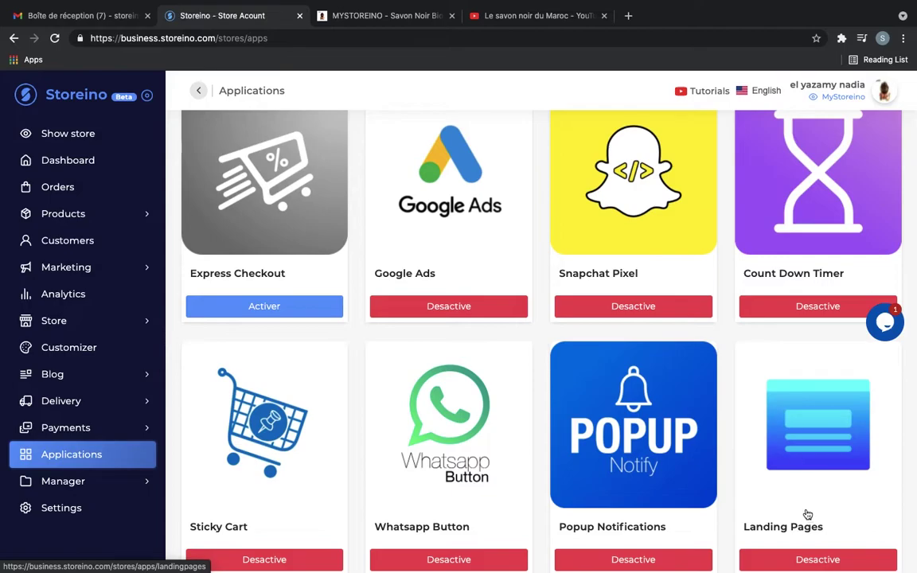
{"action": "scroll", "coordinate": [807, 514], "scroll_direction": "down", "scroll_amount": 3}
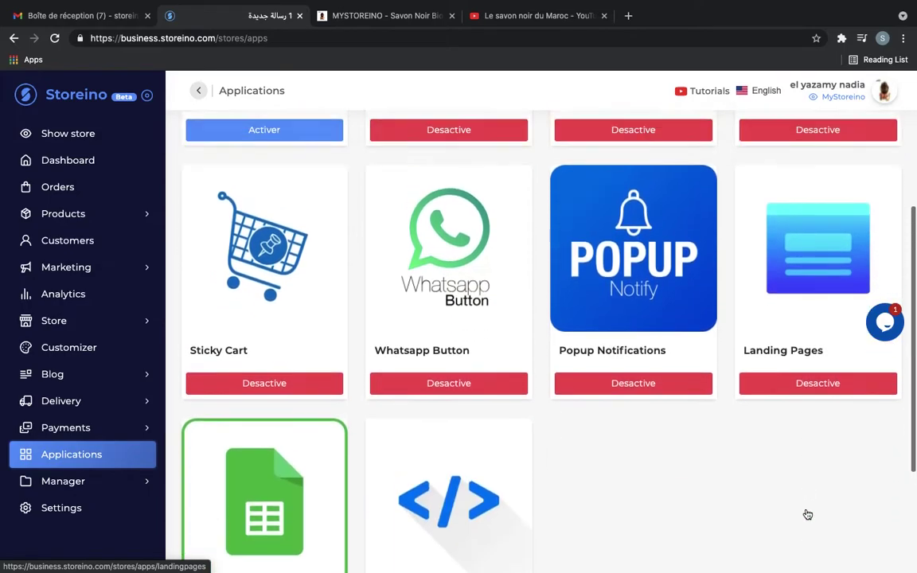
{"action": "scroll", "coordinate": [807, 514], "scroll_direction": "up", "scroll_amount": 2}
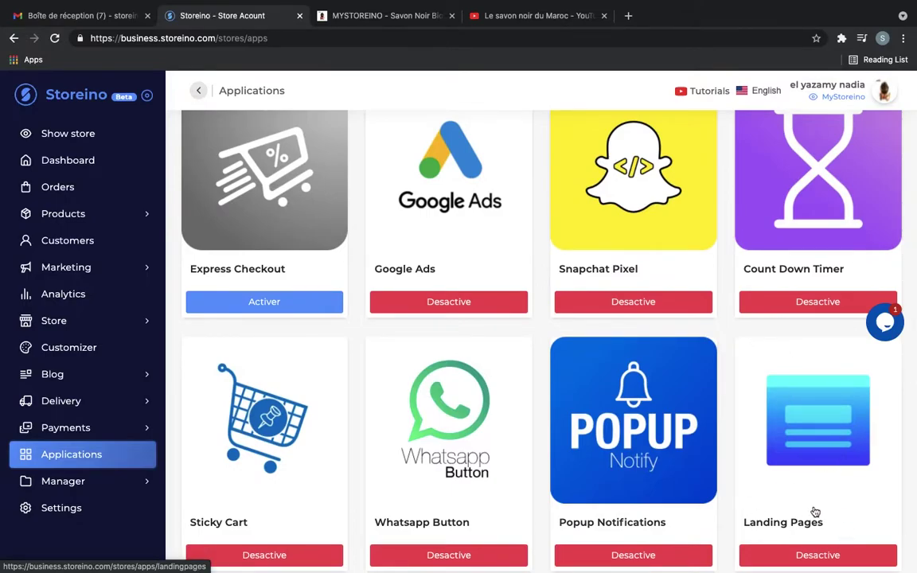
{"action": "left_click", "coordinate": [798, 414]}
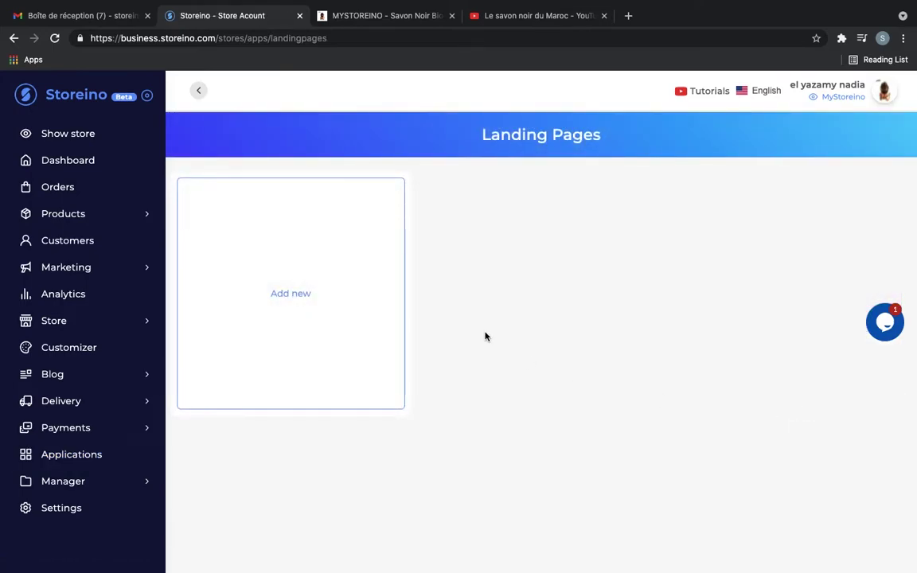
{"action": "left_click", "coordinate": [302, 299]}
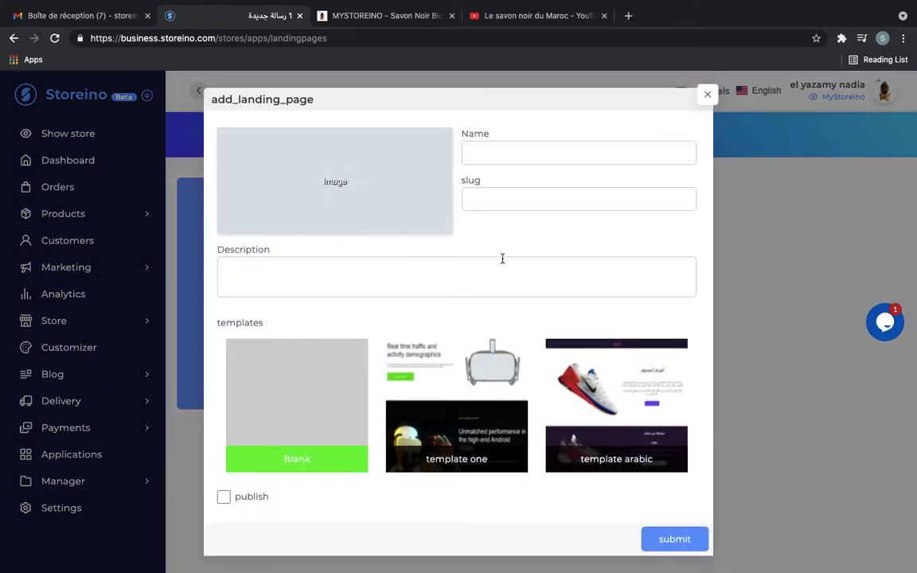
{"action": "left_click", "coordinate": [366, 174]}
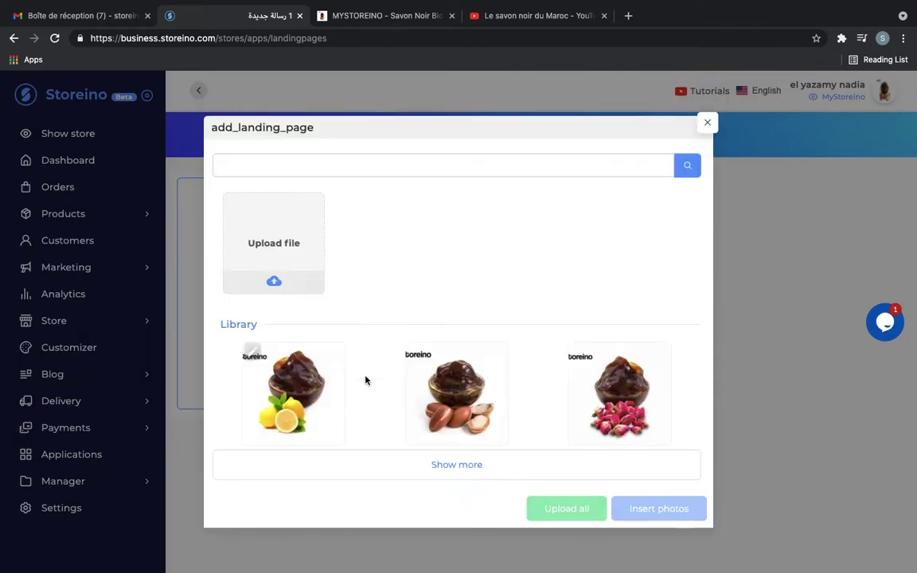
{"action": "left_click", "coordinate": [335, 394]}
{"action": "left_click", "coordinate": [639, 508]}
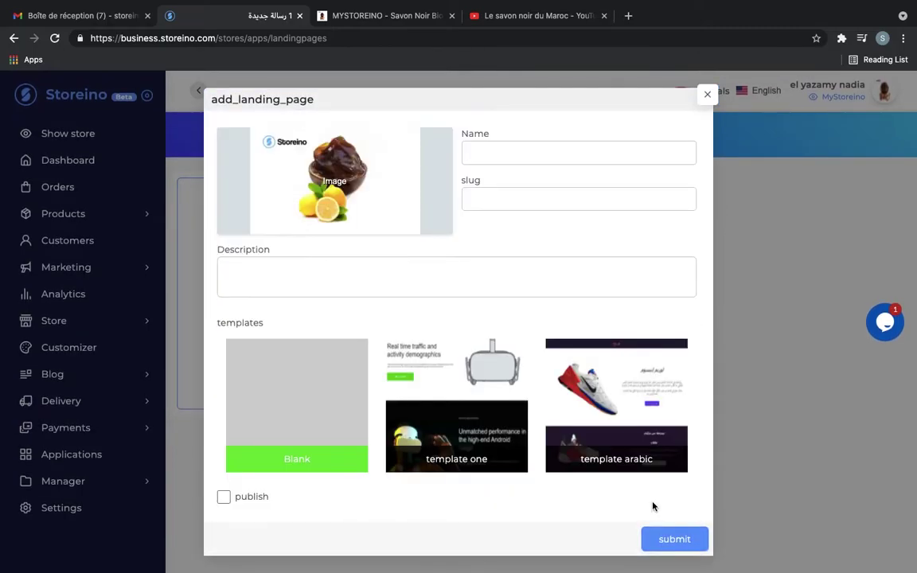
Name the page 'Landing Savon', keep its slug, and describe it as 'Savon noir marocain 100% bio'
{"action": "left_click", "coordinate": [517, 157]}
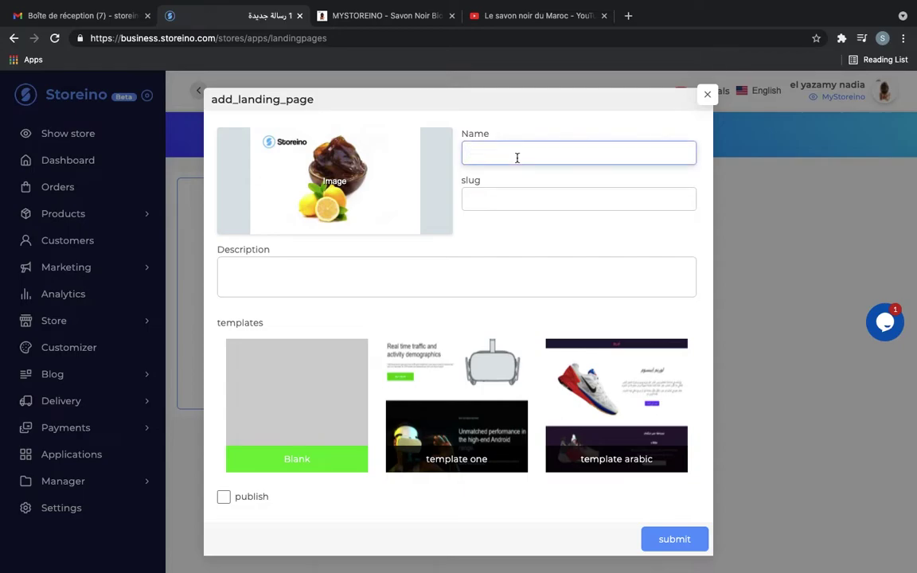
{"action": "type", "text": "Landing Savon"}
{"action": "left_click", "coordinate": [529, 231]}
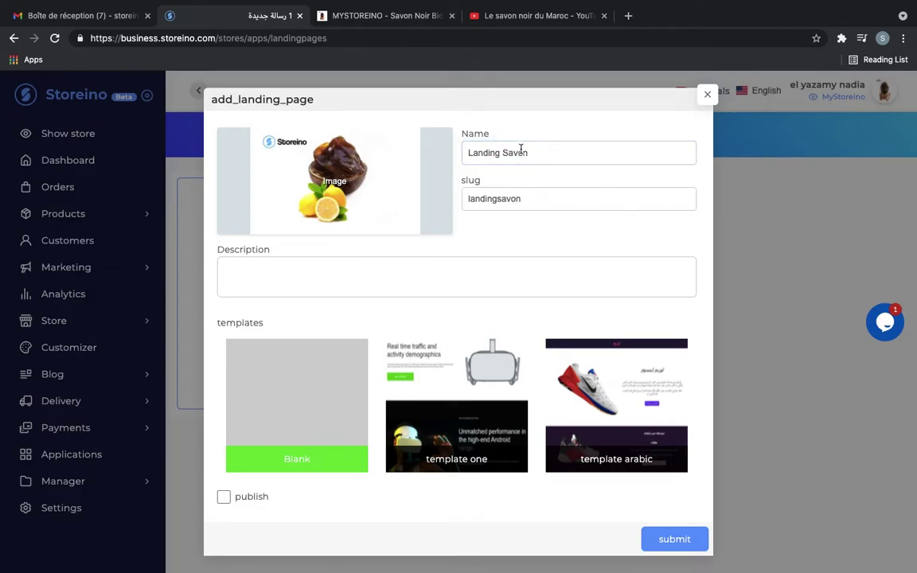
{"action": "double_click", "coordinate": [487, 200]}
{"action": "left_click", "coordinate": [491, 233]}
{"action": "scroll", "coordinate": [532, 215], "scroll_direction": "down", "scroll_amount": 1}
{"action": "left_click", "coordinate": [421, 274]}
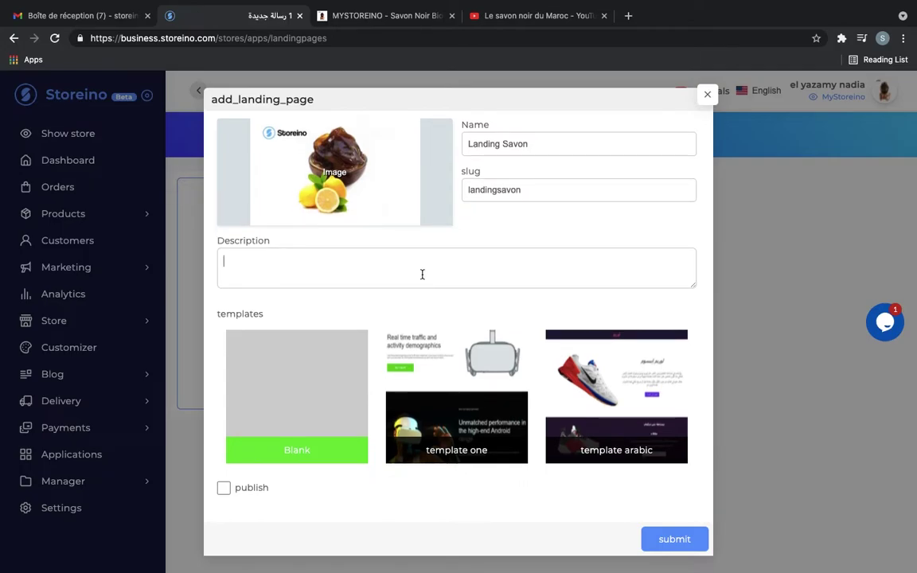
{"action": "type", "text": "Savon noir marocain 100% bio"}
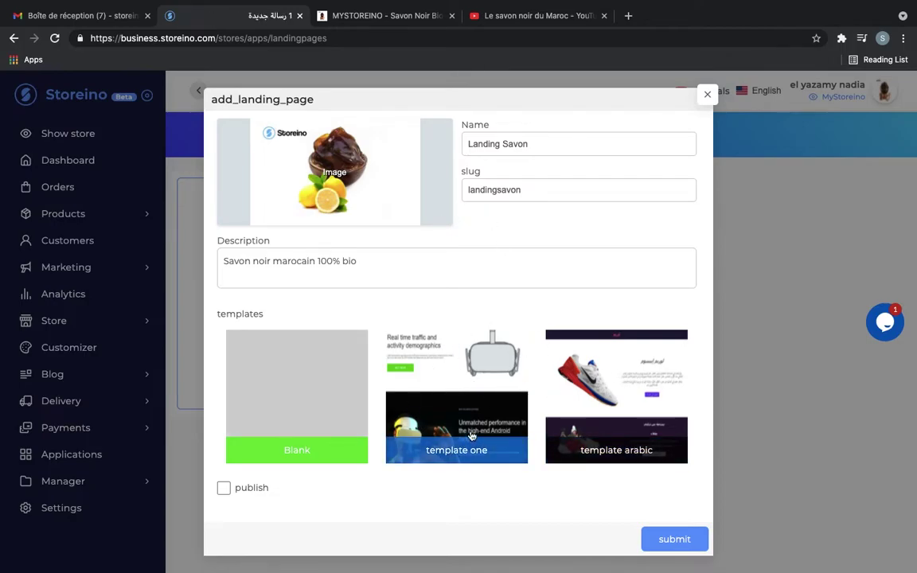
Choose the Arabic template, mark the page published, and create it
{"action": "left_click", "coordinate": [591, 389]}
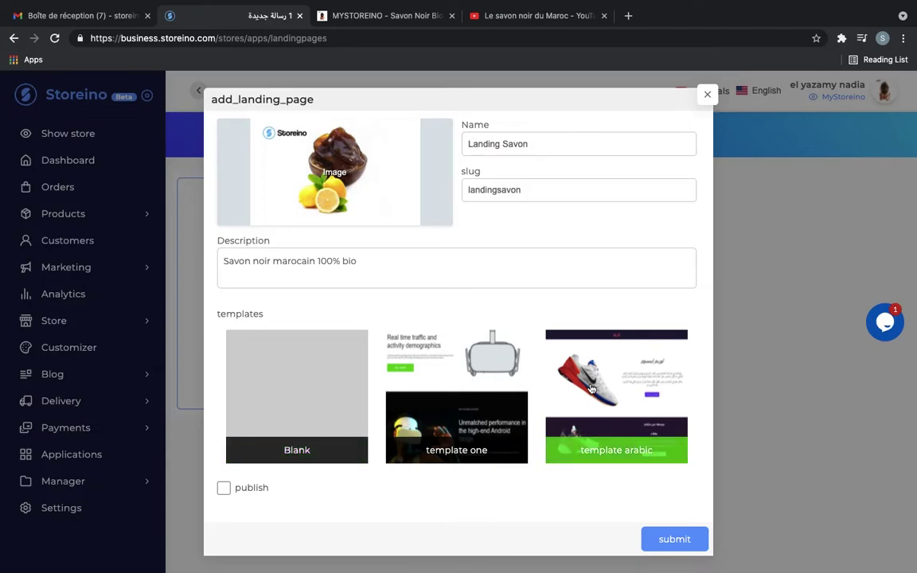
{"action": "left_click", "coordinate": [223, 489]}
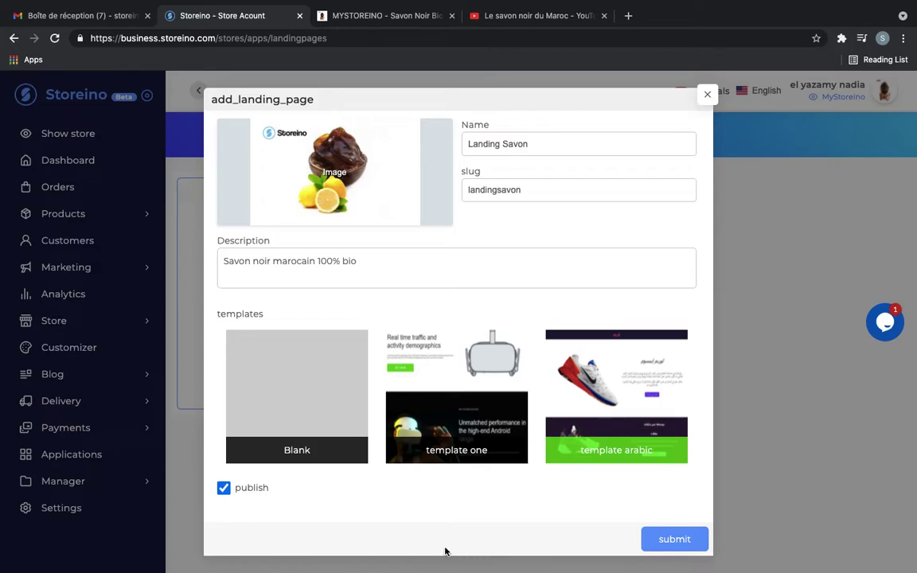
{"action": "left_click", "coordinate": [675, 540]}
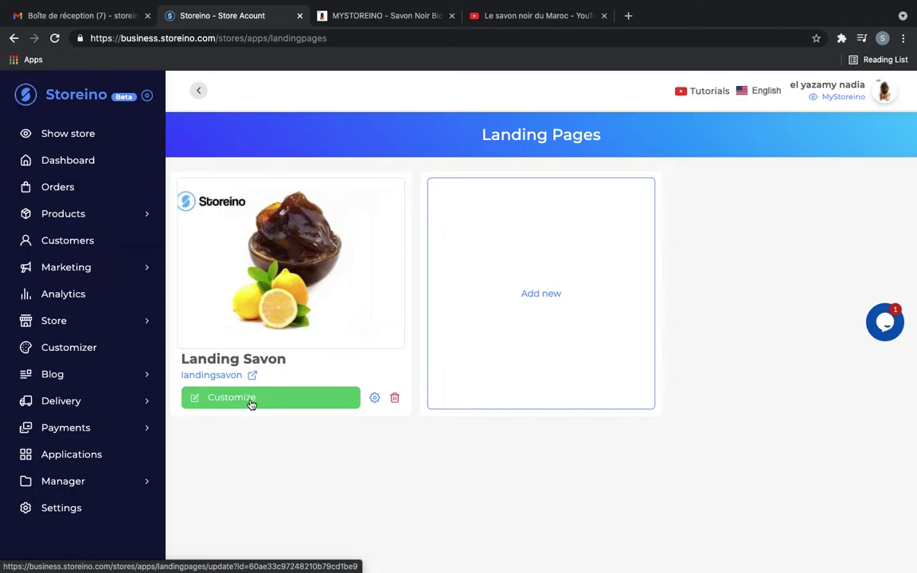
Open the Landing Savon page in the editor and scroll through its SHOES template content
{"action": "mouse_move", "coordinate": [277, 267]}
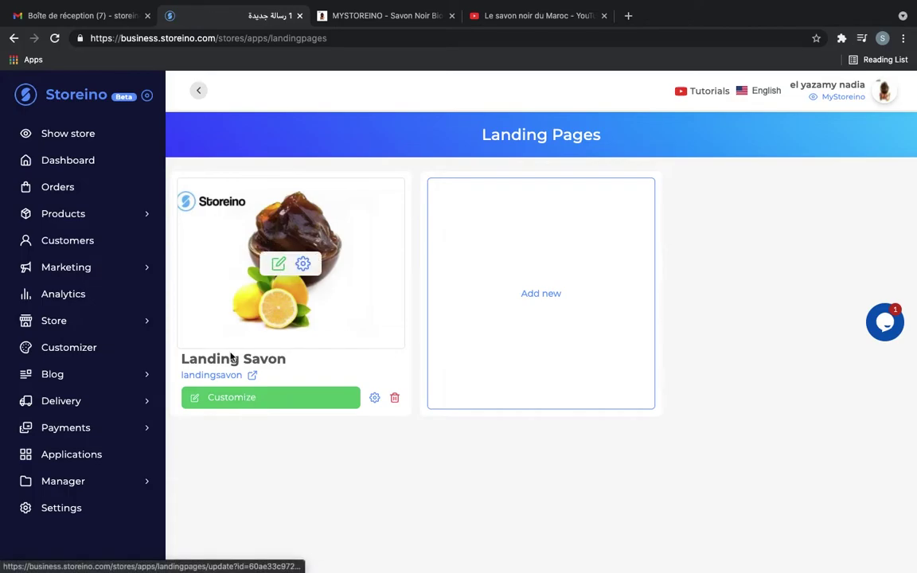
{"action": "left_click", "coordinate": [243, 407]}
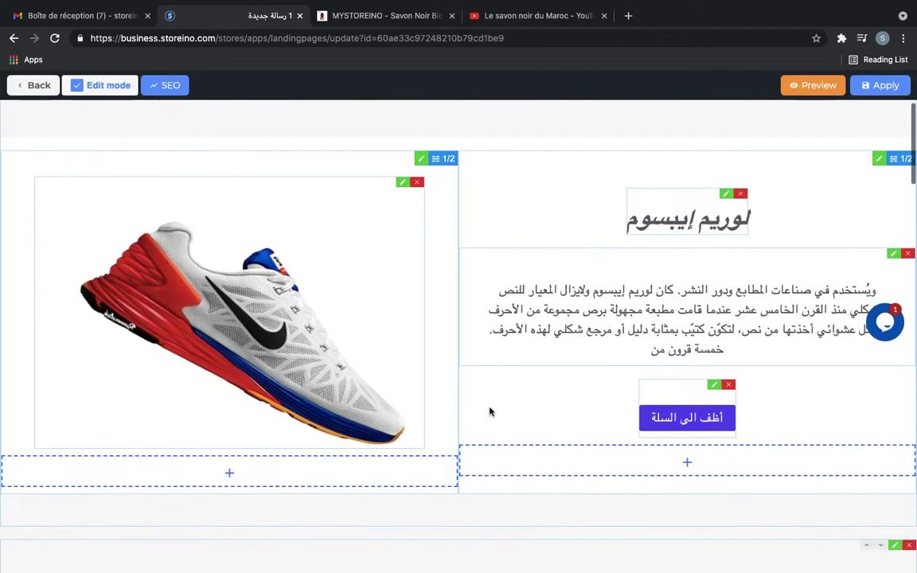
{"action": "scroll", "coordinate": [523, 381], "scroll_direction": "down", "scroll_amount": 15}
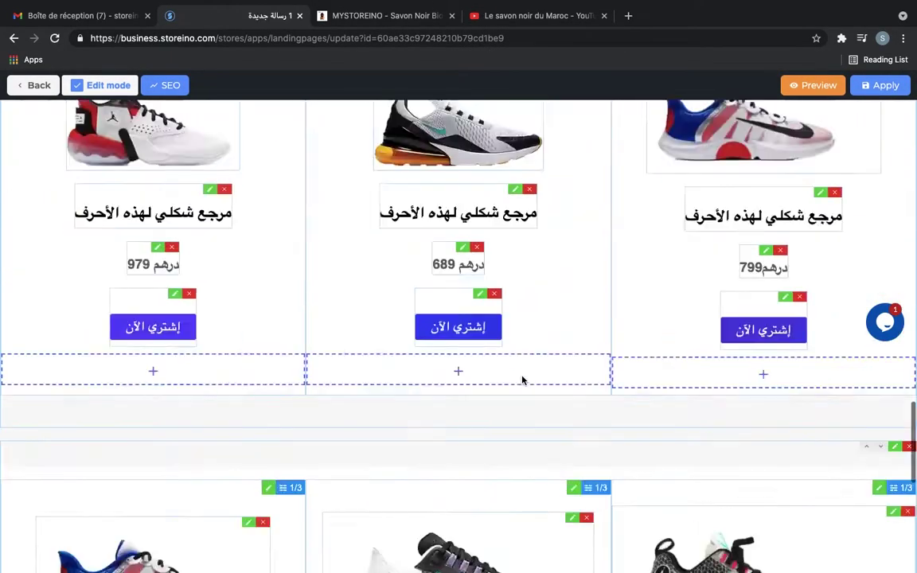
{"action": "scroll", "coordinate": [522, 380], "scroll_direction": "up", "scroll_amount": 15}
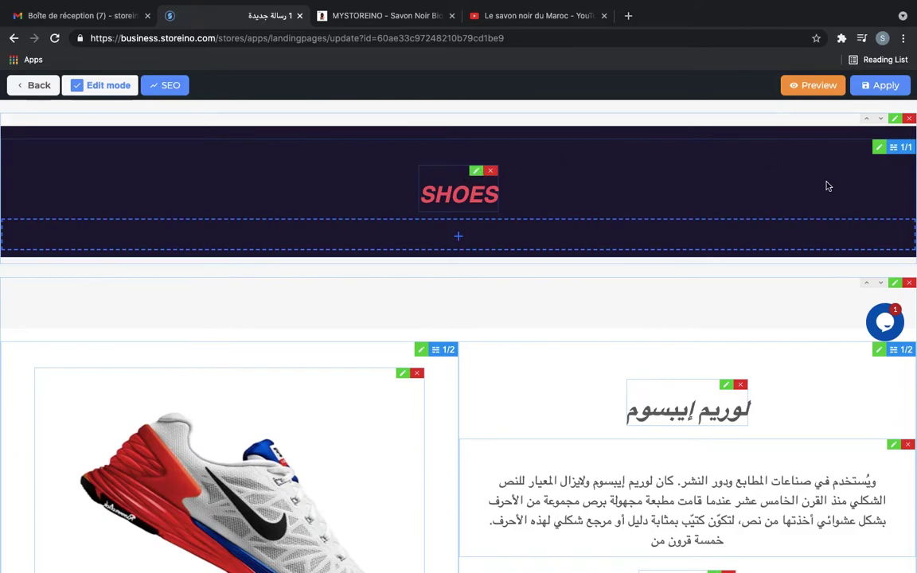
Replace the SHOES banner text with 'Savon marocain 100% naturel'
{"action": "left_click", "coordinate": [476, 176]}
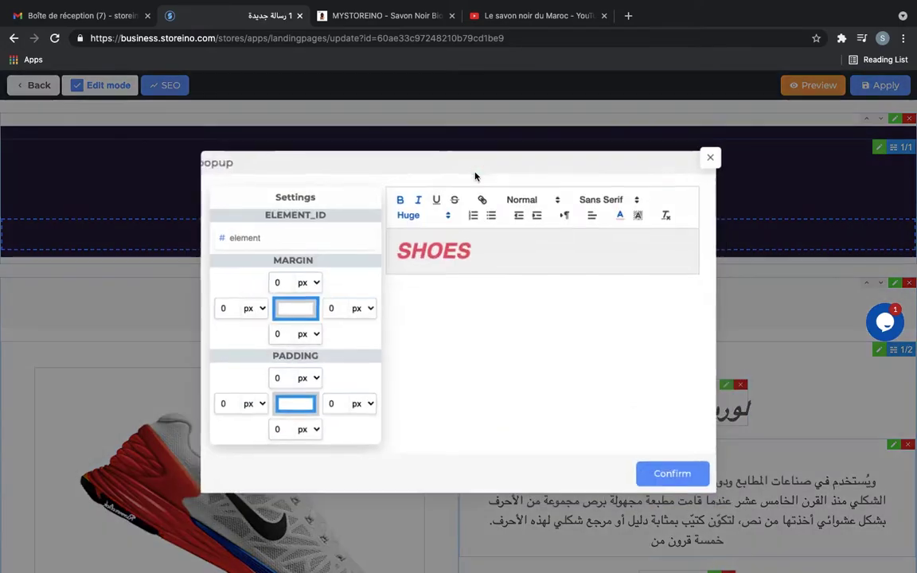
{"action": "double_click", "coordinate": [491, 247]}
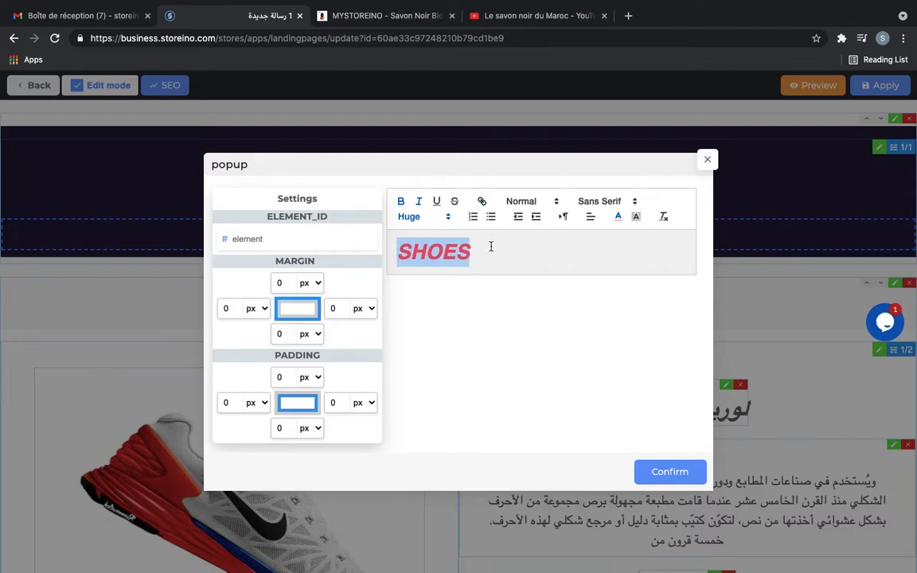
{"action": "type", "text": "Savon"}
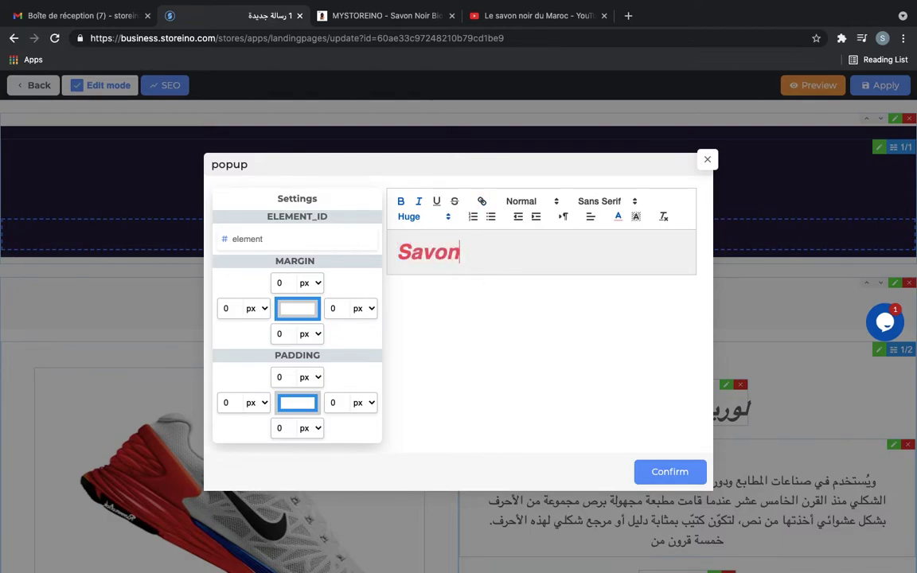
{"action": "type", "text": " marocain 100% naturel"}
{"action": "key", "text": "ctrl+a"}
{"action": "left_click", "coordinate": [485, 264]}
{"action": "key", "text": "ctrl+a"}
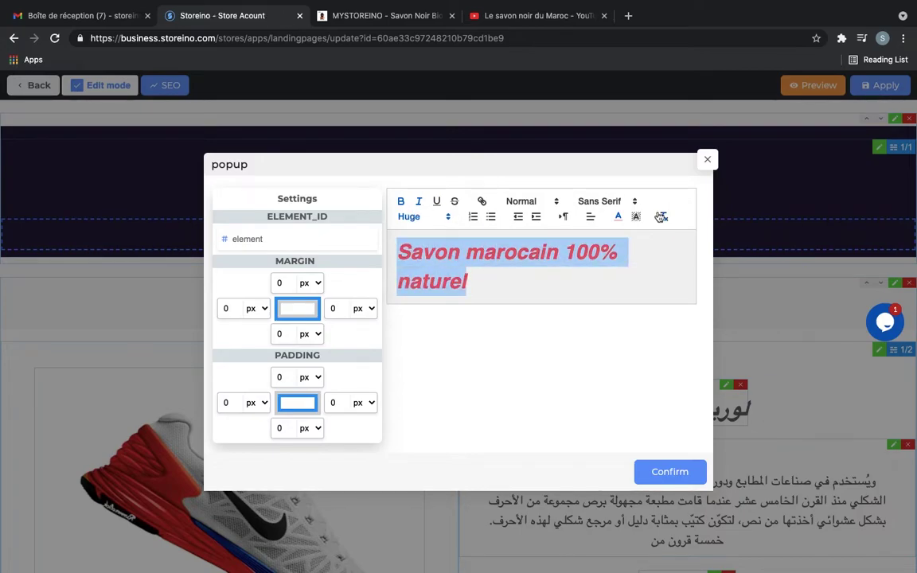
{"action": "left_click", "coordinate": [419, 201]}
{"action": "left_click", "coordinate": [419, 202]}
Format the new heading as Heading 1 in dark red and confirm the changes
{"action": "left_click", "coordinate": [548, 202]}
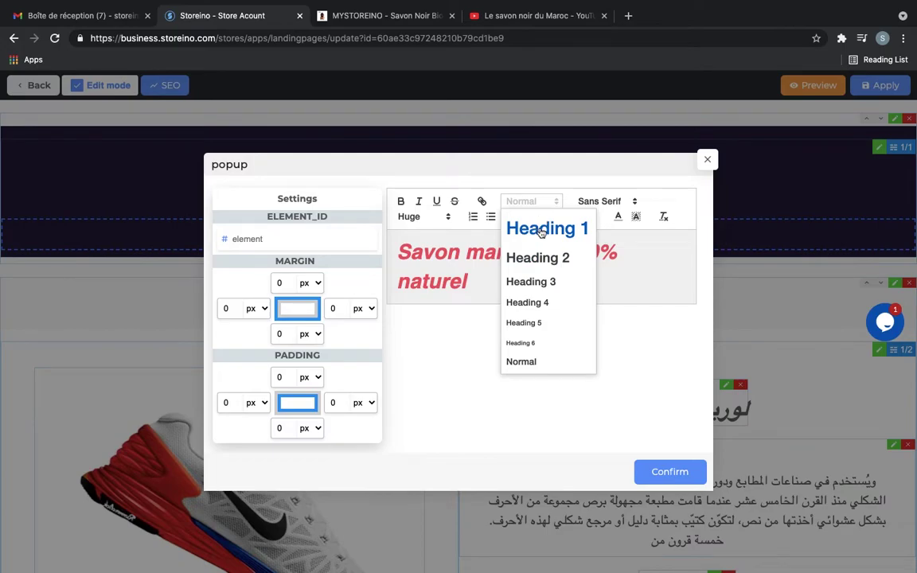
{"action": "left_click", "coordinate": [542, 231]}
{"action": "left_click", "coordinate": [533, 204]}
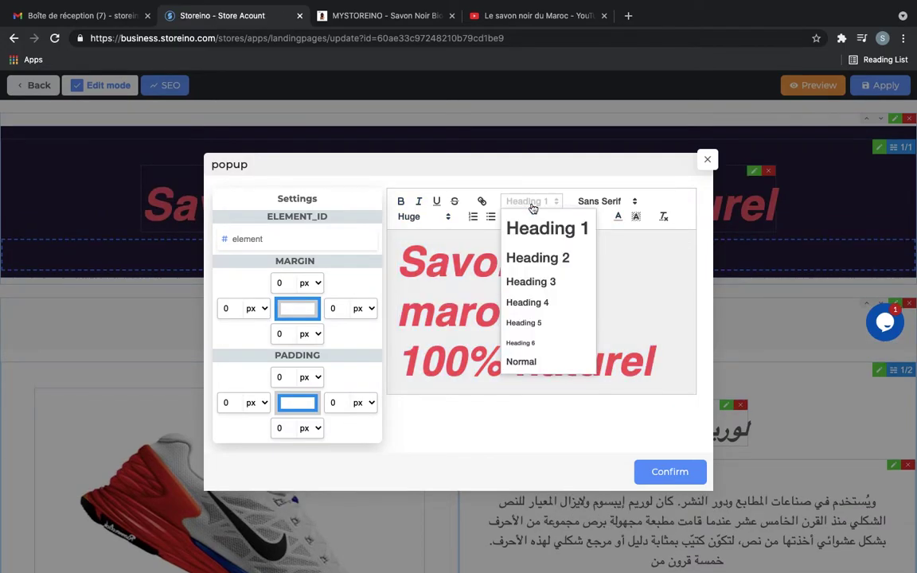
{"action": "left_click", "coordinate": [659, 311]}
{"action": "left_click", "coordinate": [618, 219]}
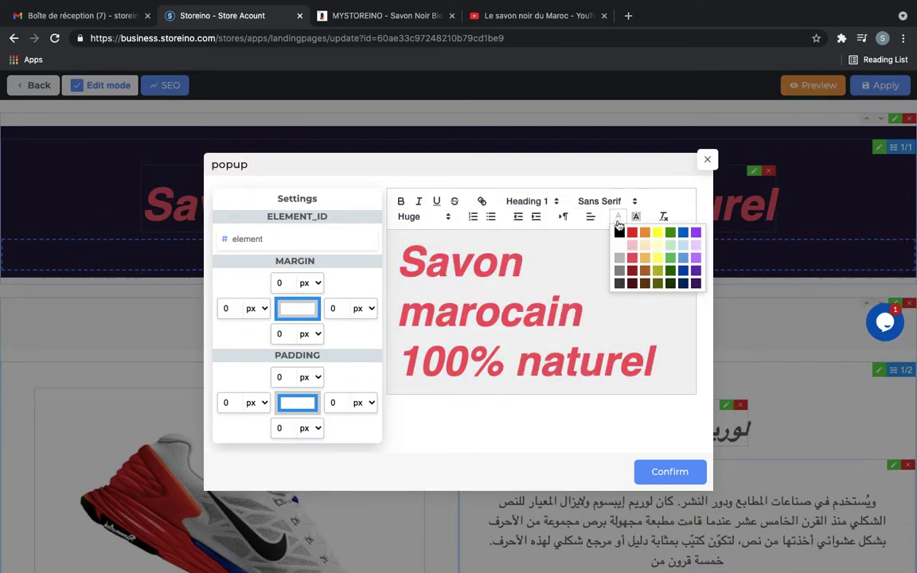
{"action": "left_click", "coordinate": [538, 364]}
{"action": "left_click_drag", "start_coordinate": [655, 374], "coordinate": [593, 237]}
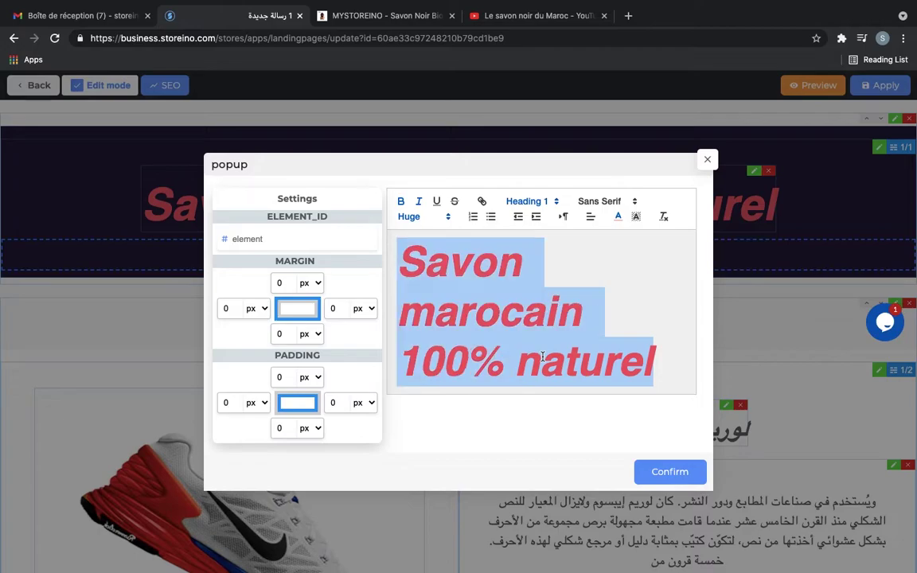
{"action": "left_click", "coordinate": [636, 218]}
{"action": "left_click", "coordinate": [606, 309]}
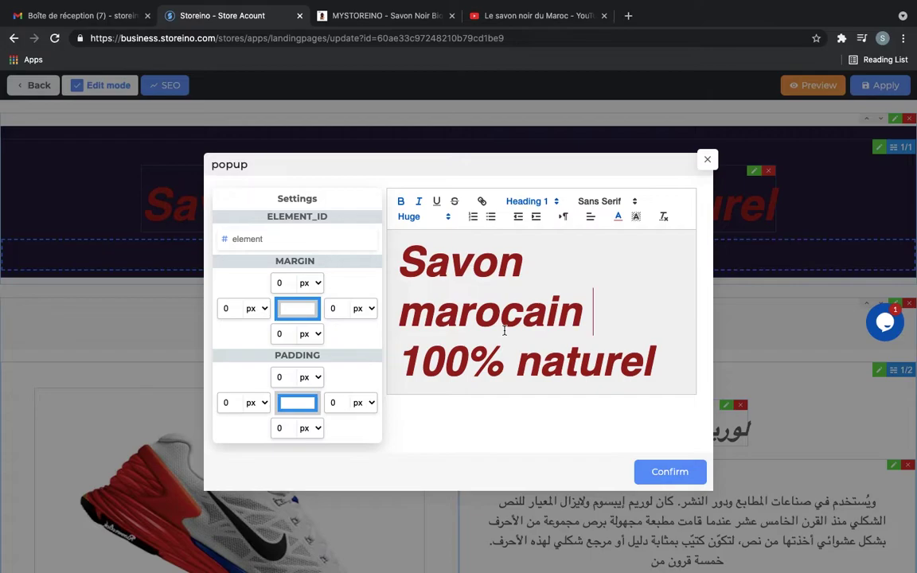
{"action": "scroll", "coordinate": [506, 324], "scroll_direction": "down", "scroll_amount": 2}
{"action": "scroll", "coordinate": [504, 328], "scroll_direction": "up", "scroll_amount": 2}
{"action": "left_click", "coordinate": [672, 472]}
{"action": "scroll", "coordinate": [619, 214], "scroll_direction": "down", "scroll_amount": 3}
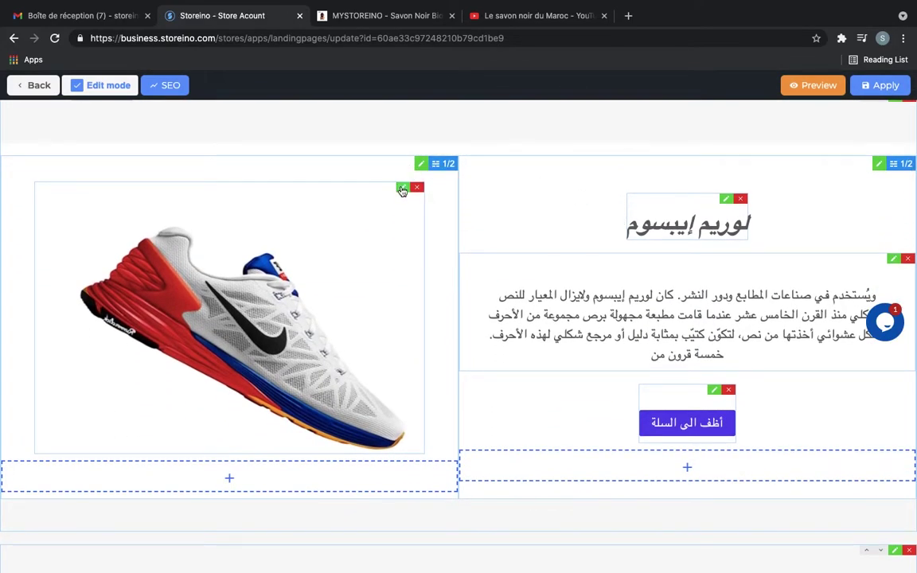
Swap the red sneaker picture for the lemon soap photo from the library and apply it
{"action": "left_click", "coordinate": [402, 186]}
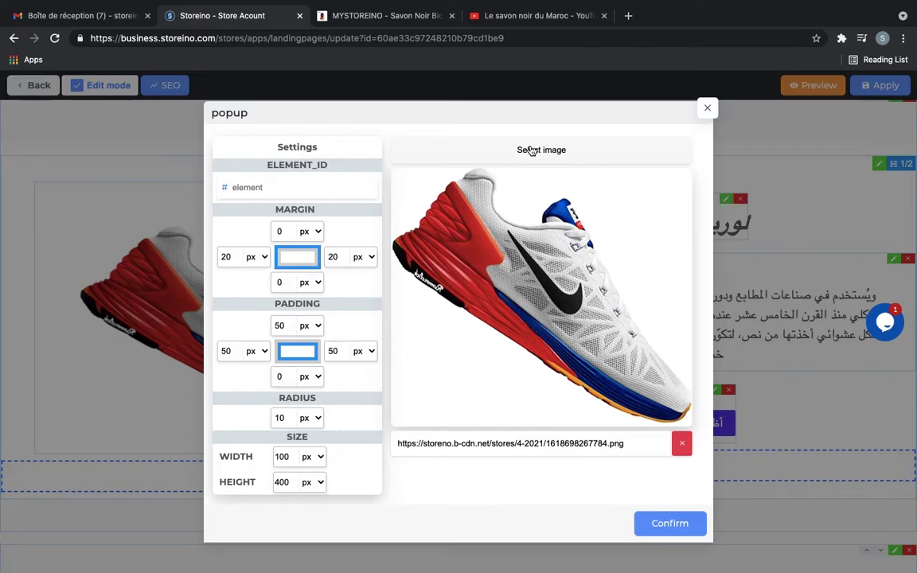
{"action": "left_click", "coordinate": [530, 149]}
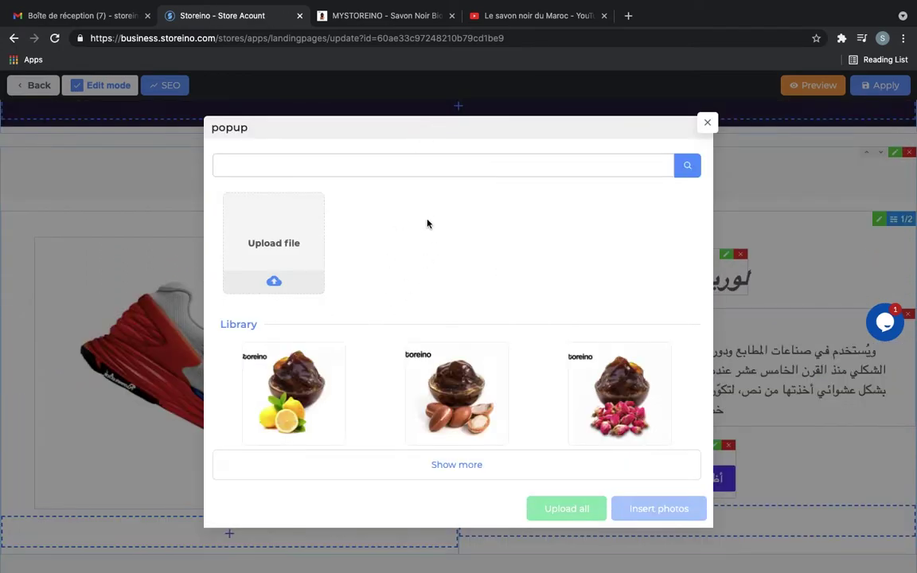
{"action": "left_click", "coordinate": [263, 388]}
{"action": "left_click", "coordinate": [653, 508]}
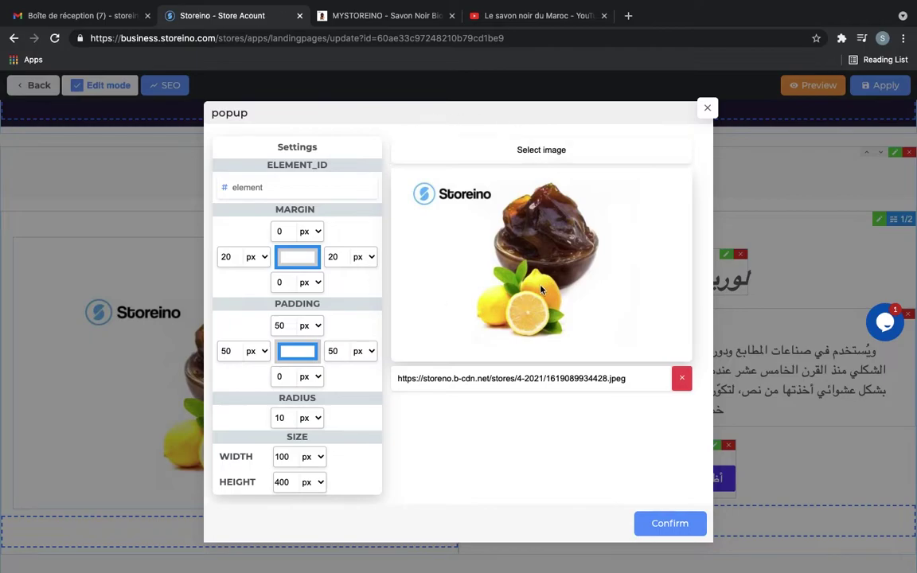
{"action": "triple_click", "coordinate": [507, 379]}
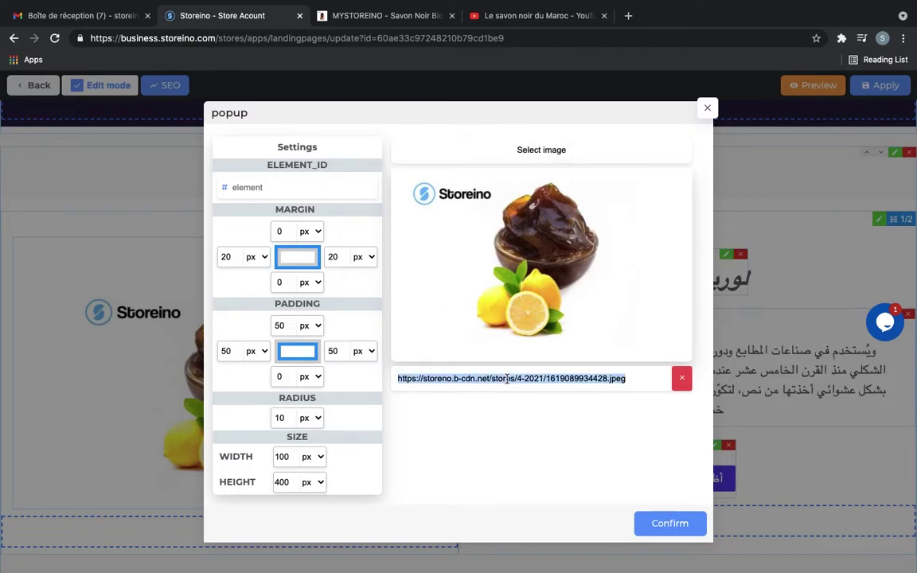
{"action": "left_click", "coordinate": [532, 456]}
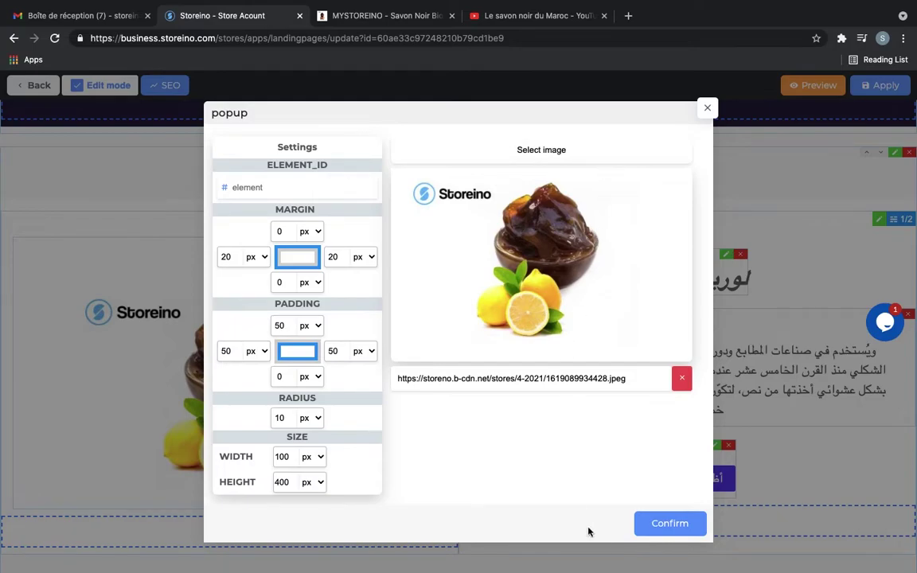
{"action": "left_click", "coordinate": [667, 526]}
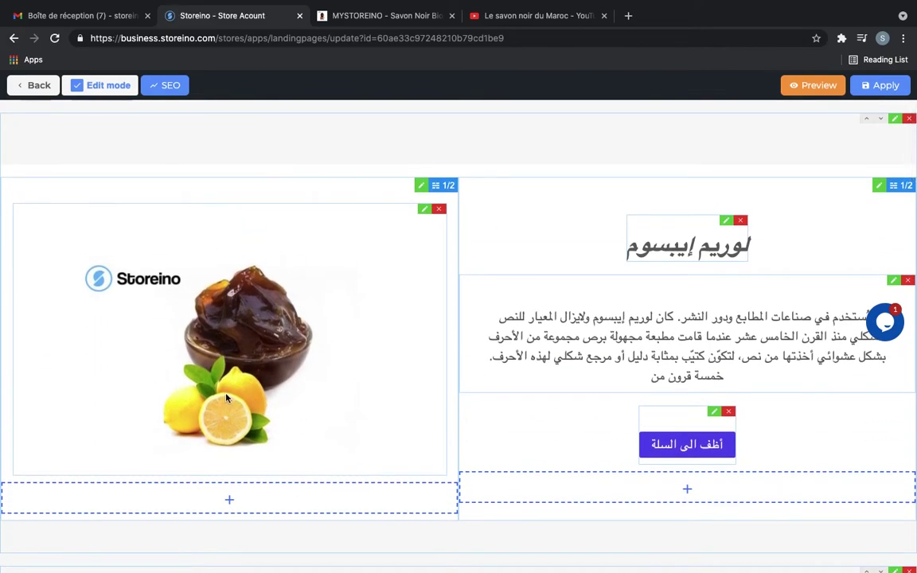
Retitle the product heading 'Savon noir à base de citron' in green
{"action": "left_click", "coordinate": [726, 223]}
{"action": "triple_click", "coordinate": [574, 251]}
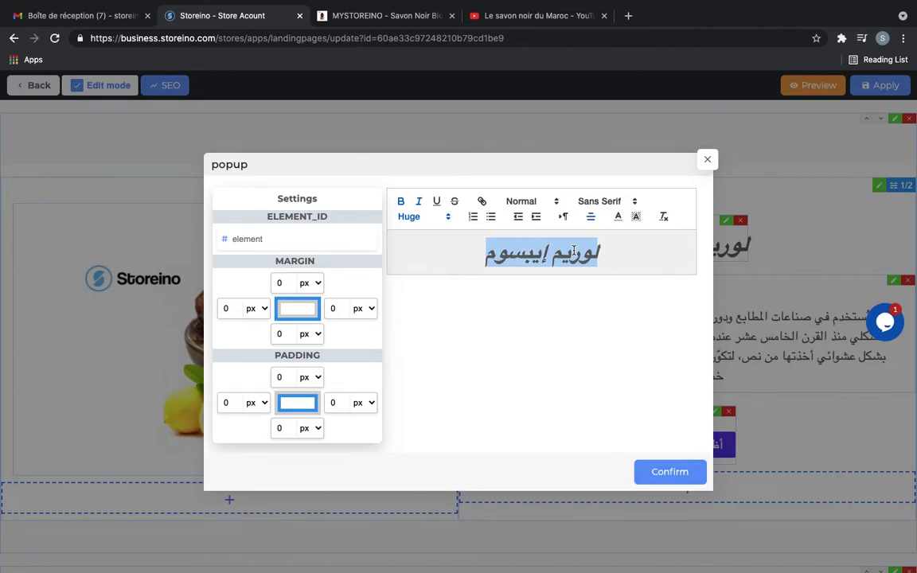
{"action": "type", "text": "Savon noir à base de"}
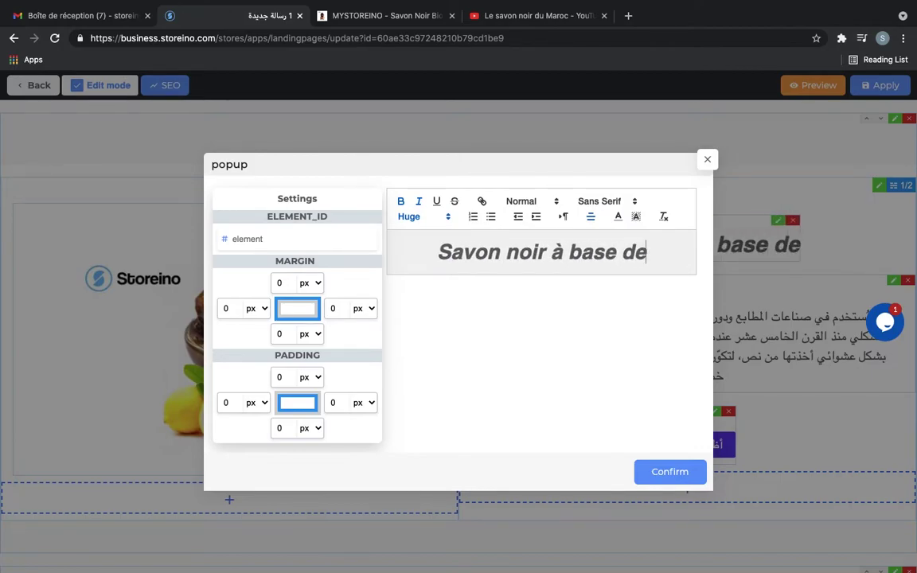
{"action": "type", "text": " citron"}
{"action": "key", "text": "ctrl+a"}
{"action": "left_click", "coordinate": [618, 216]}
{"action": "left_click", "coordinate": [597, 252]}
{"action": "left_click", "coordinate": [899, 278]}
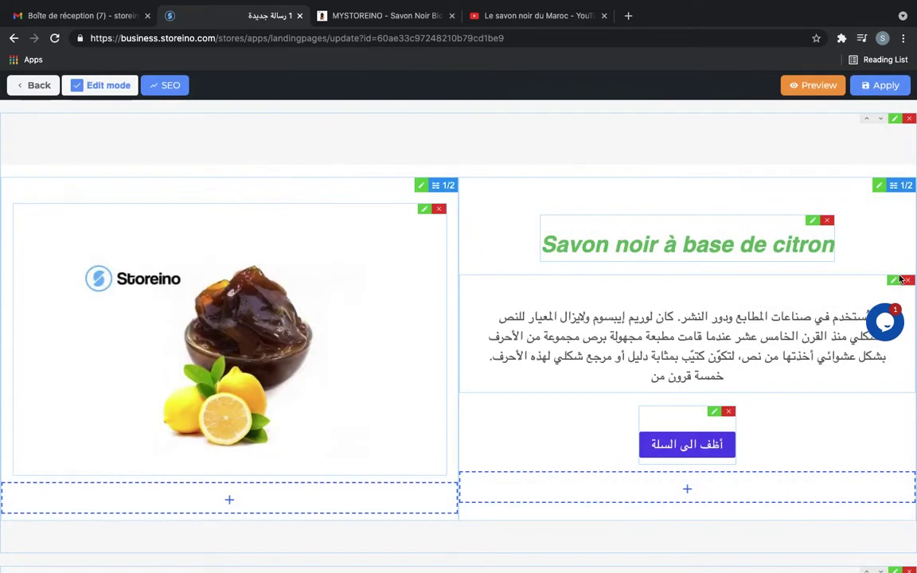
{"action": "scroll", "coordinate": [899, 278], "scroll_direction": "down", "scroll_amount": 2}
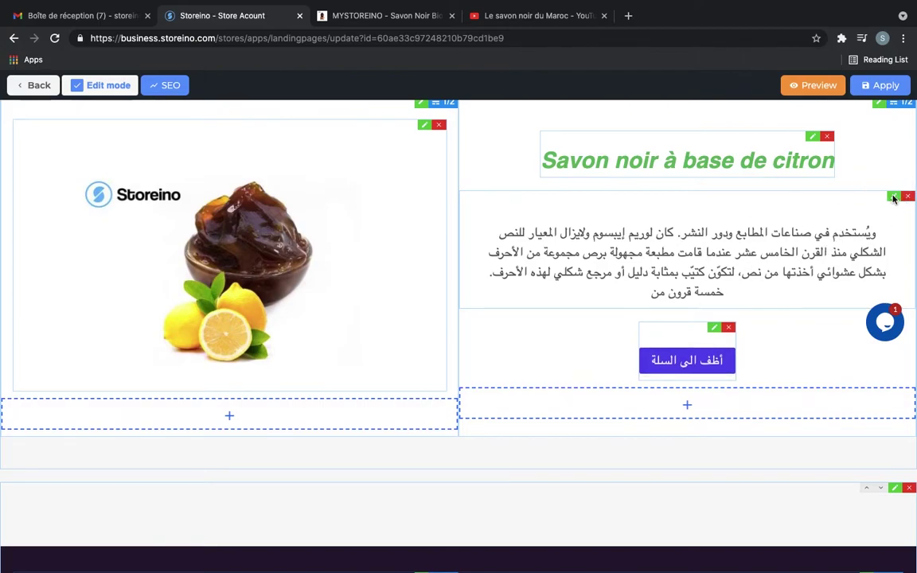
Replace the Arabic paragraph with 'Savon noir à base de citron 100% bio et naturel, fabriqué par amour' in dark normal text
{"action": "left_click", "coordinate": [892, 197]}
{"action": "triple_click", "coordinate": [550, 277]}
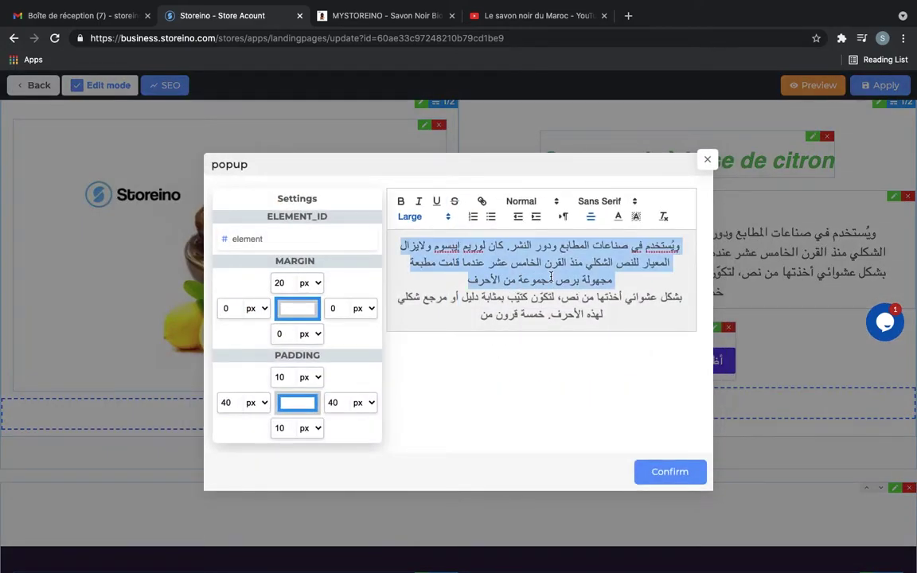
{"action": "key", "text": "BackSpace"}
{"action": "triple_click", "coordinate": [550, 277]}
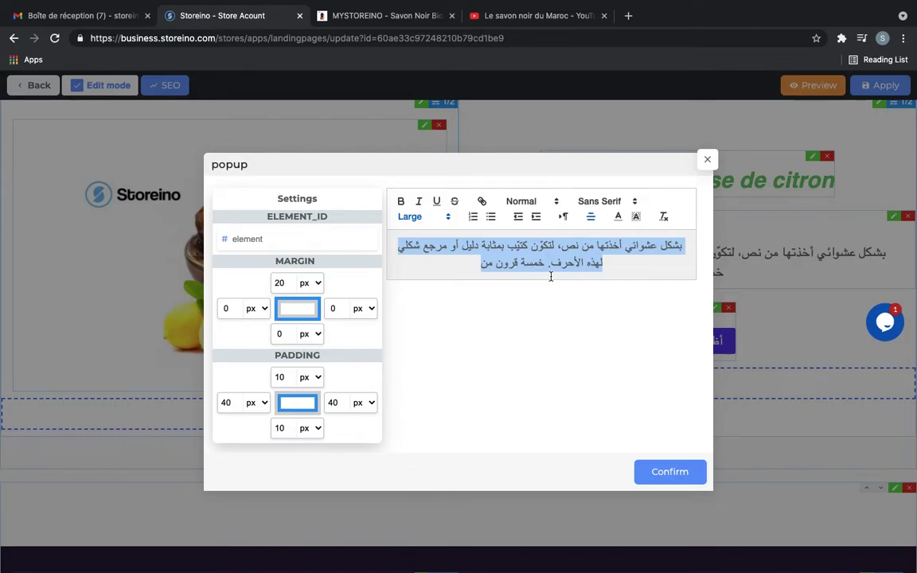
{"action": "type", "text": "Savon noir à ba"}
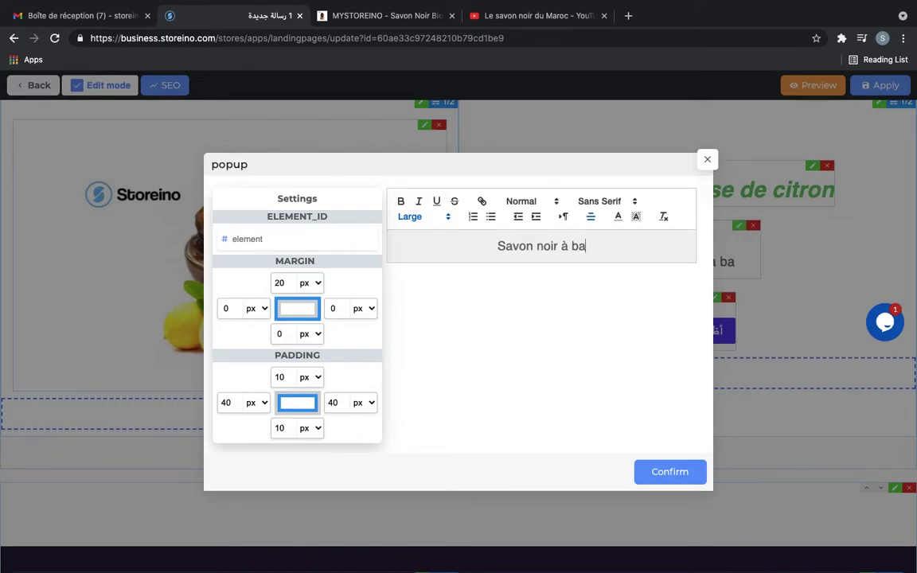
{"action": "type", "text": "se de citron 100% bio et naturel, fabriqué par amour"}
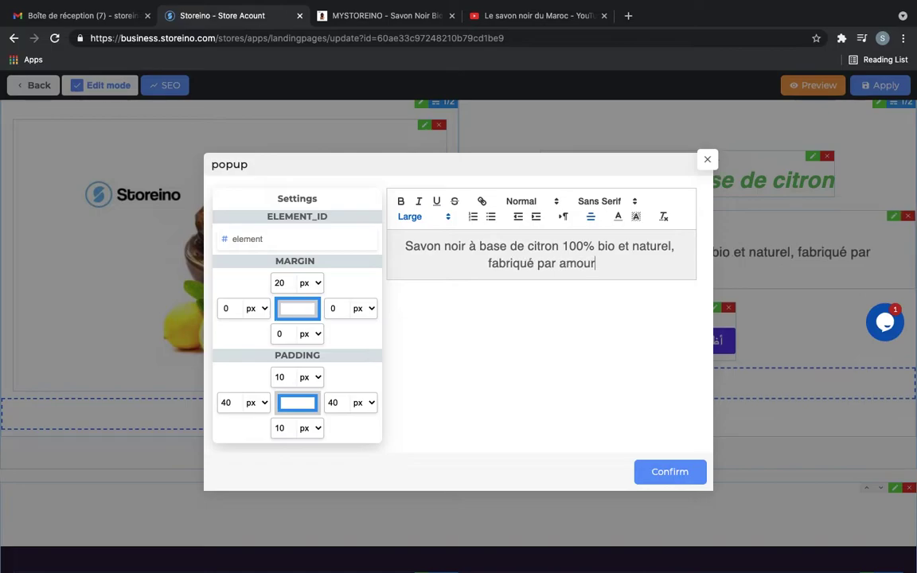
{"action": "type", "text": "dans nos coopératives à Souss-Massa"}
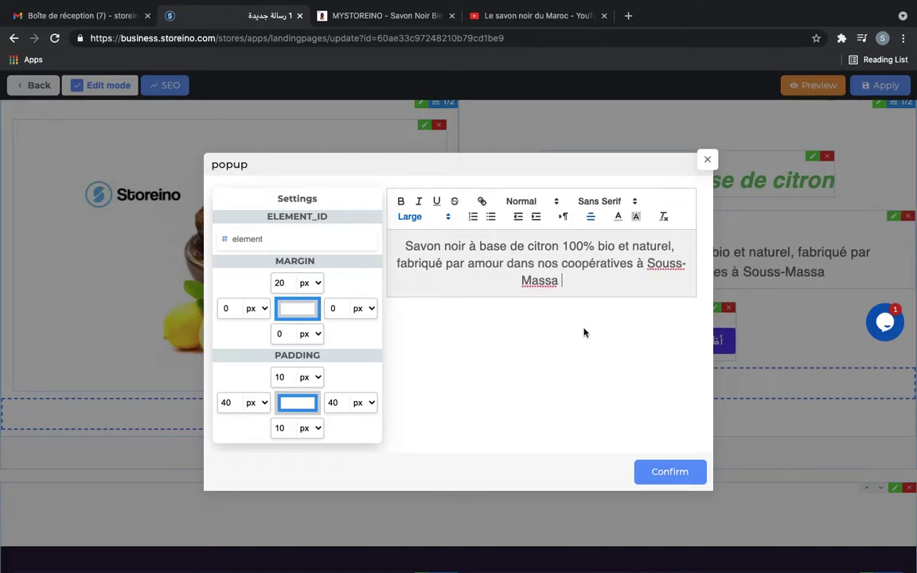
{"action": "triple_click", "coordinate": [576, 274]}
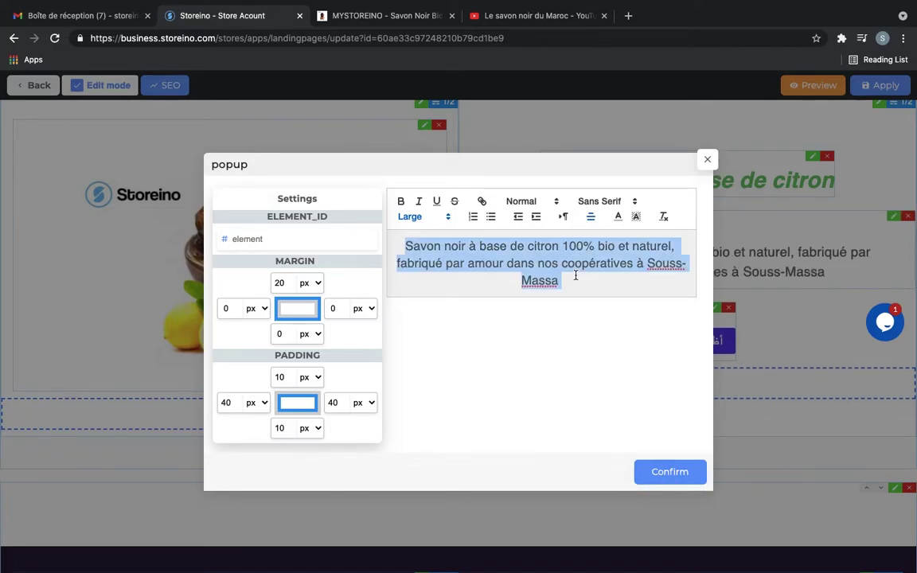
{"action": "left_click", "coordinate": [617, 217]}
{"action": "left_click", "coordinate": [620, 232]}
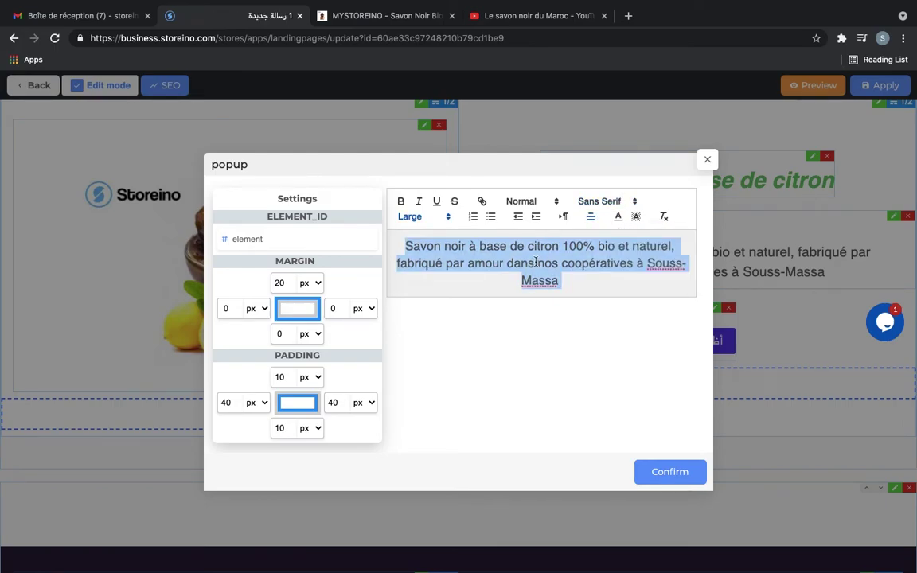
{"action": "left_click", "coordinate": [525, 201]}
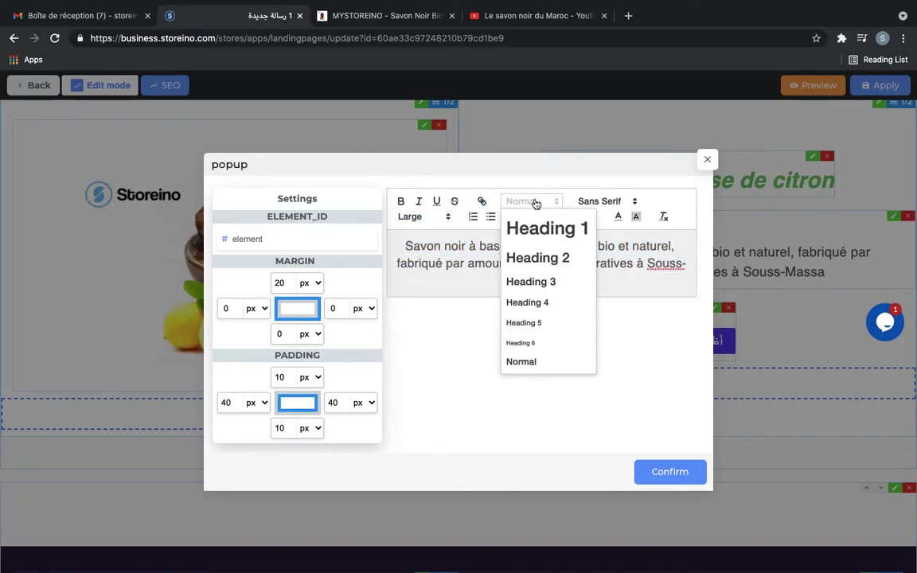
{"action": "left_click", "coordinate": [671, 360]}
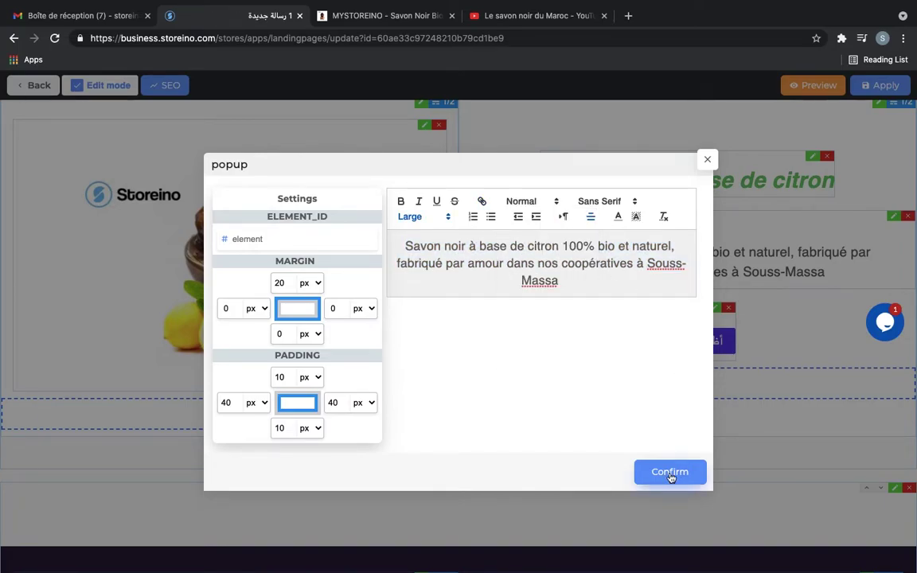
{"action": "left_click", "coordinate": [670, 473]}
{"action": "scroll", "coordinate": [660, 262], "scroll_direction": "up", "scroll_amount": 2}
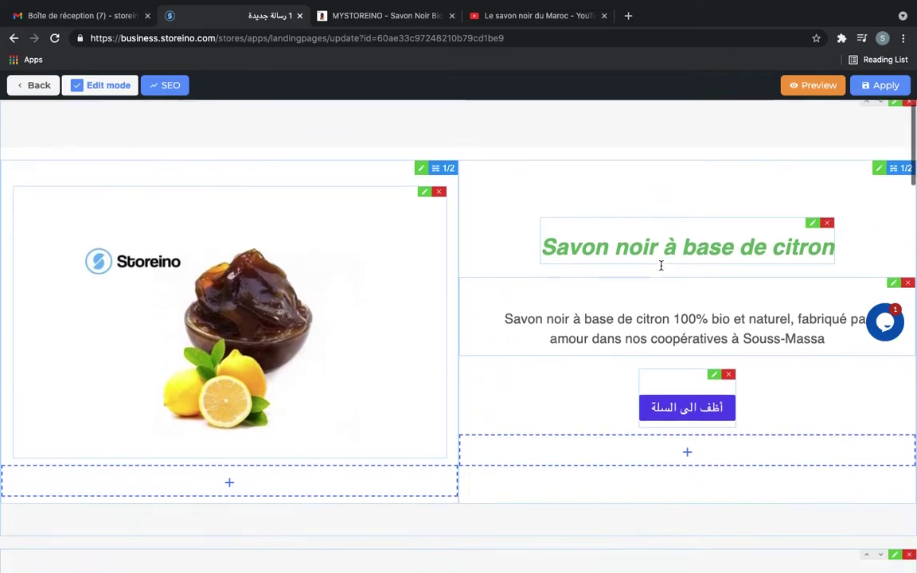
{"action": "scroll", "coordinate": [661, 267], "scroll_direction": "down", "scroll_amount": 3}
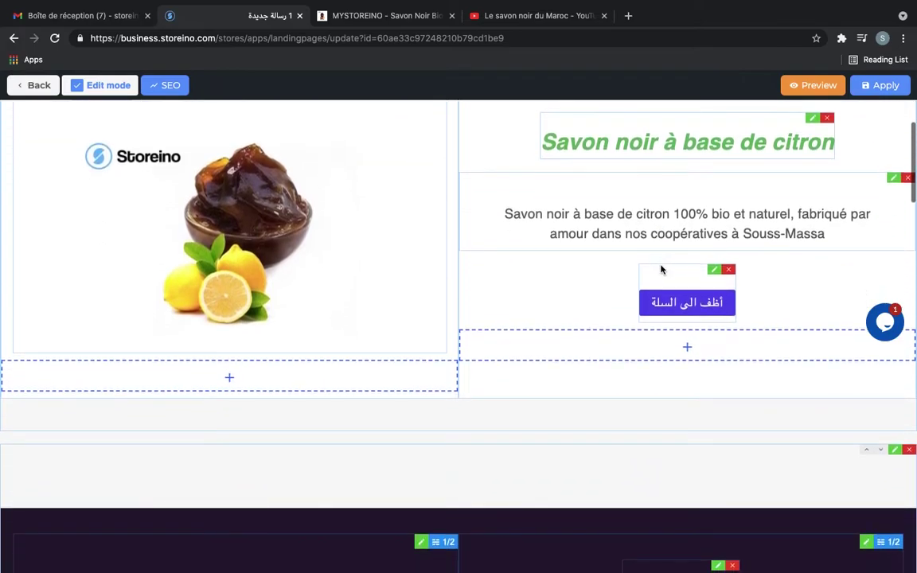
Relabel the add-to-cart button 'Acheter maintenant', keeping its #checkout link
{"action": "left_click", "coordinate": [714, 272]}
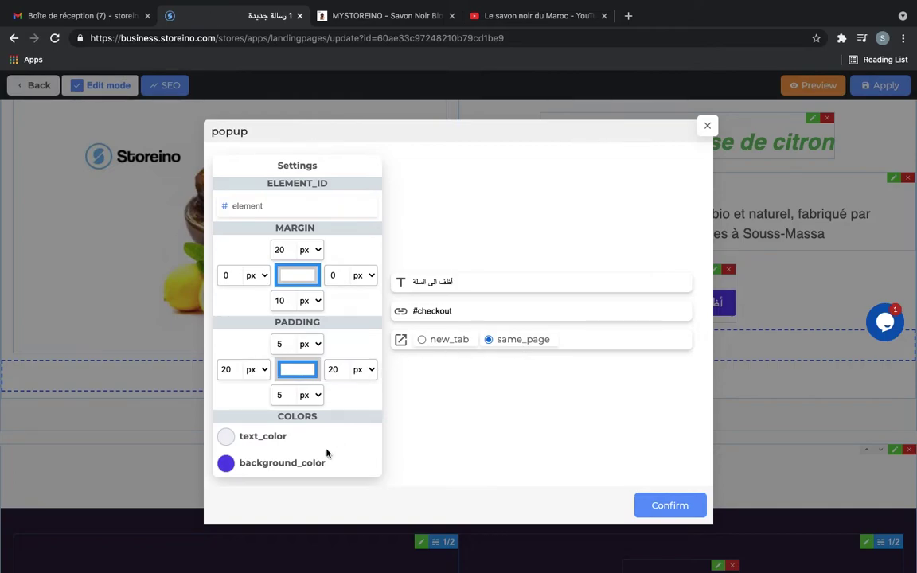
{"action": "triple_click", "coordinate": [480, 276]}
{"action": "type", "text": "Acheter maintenant"}
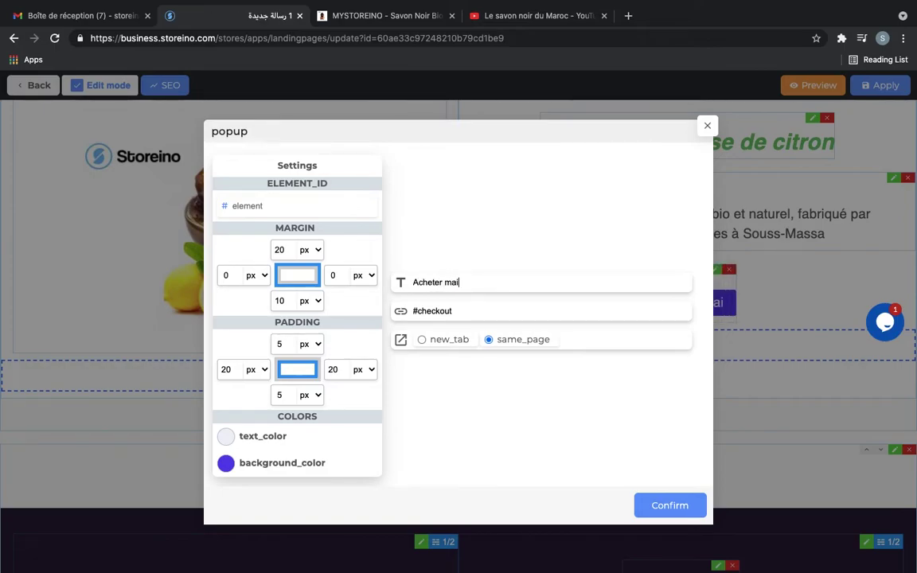
{"action": "triple_click", "coordinate": [462, 309]}
{"action": "left_click", "coordinate": [446, 374]}
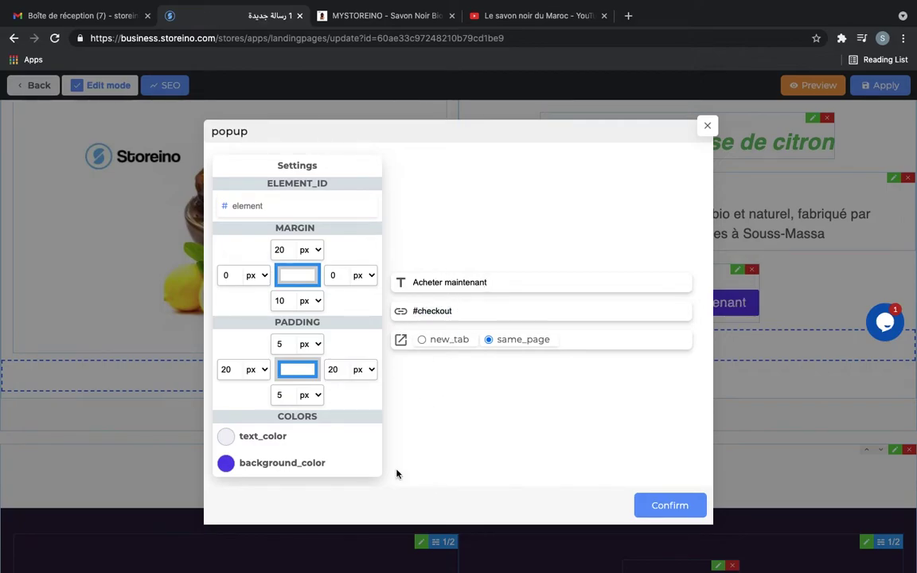
Give the button white text and a green background sampled from the heading, then apply
{"action": "left_click", "coordinate": [225, 437]}
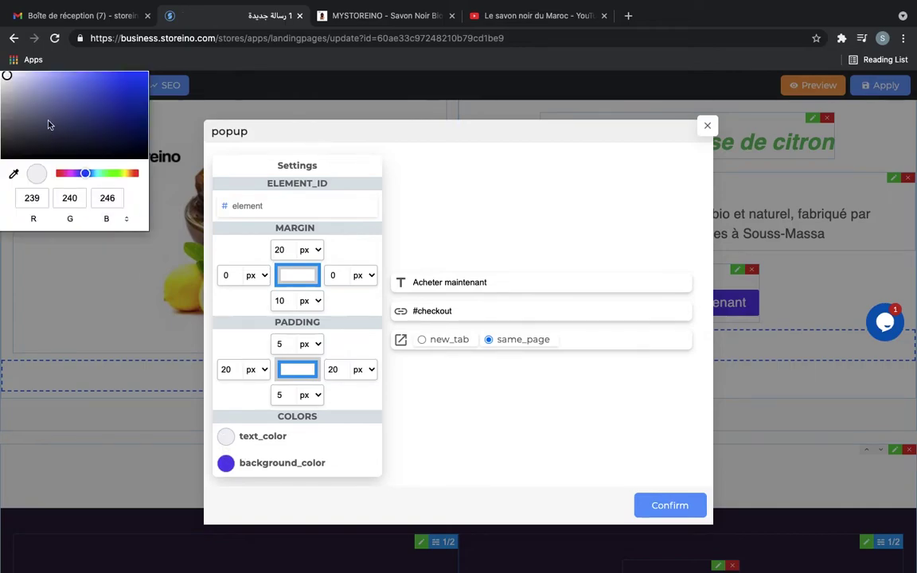
{"action": "left_click_drag", "start_coordinate": [10, 79], "coordinate": [2, 70]}
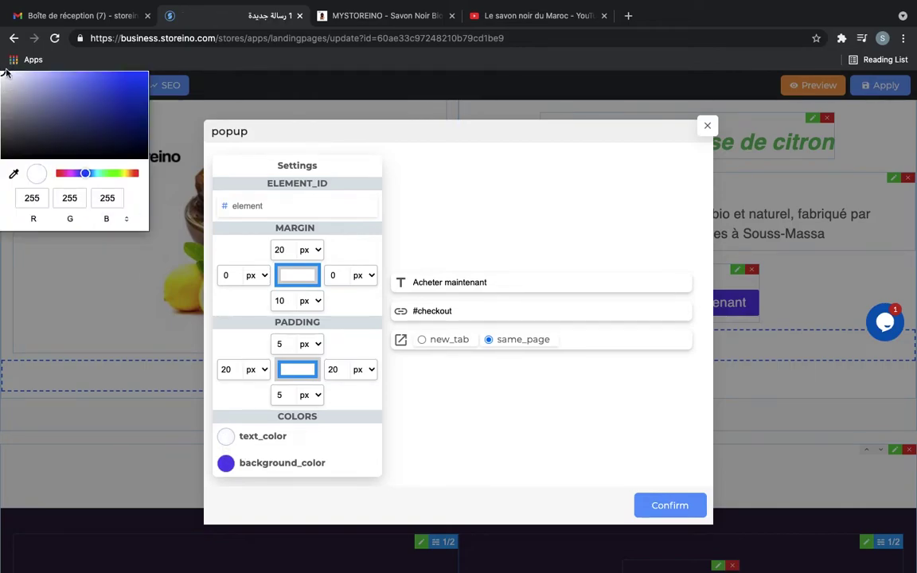
{"action": "left_click", "coordinate": [225, 464]}
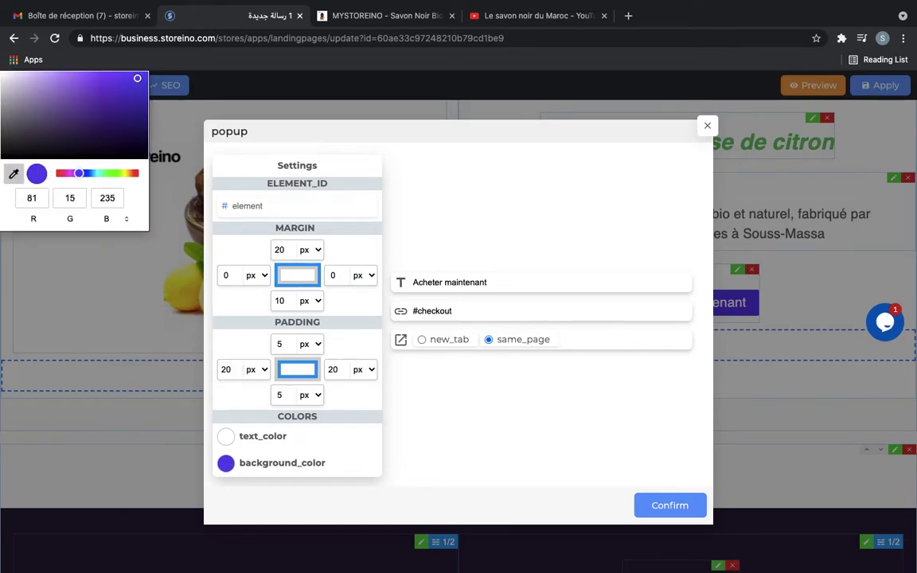
{"action": "left_click", "coordinate": [14, 173]}
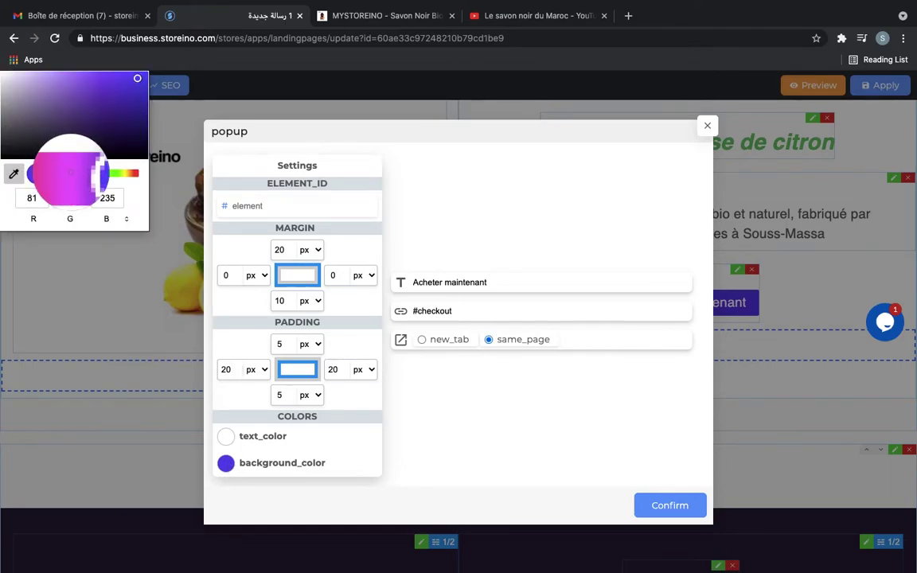
{"action": "left_click", "coordinate": [64, 164]}
{"action": "left_click", "coordinate": [121, 173]}
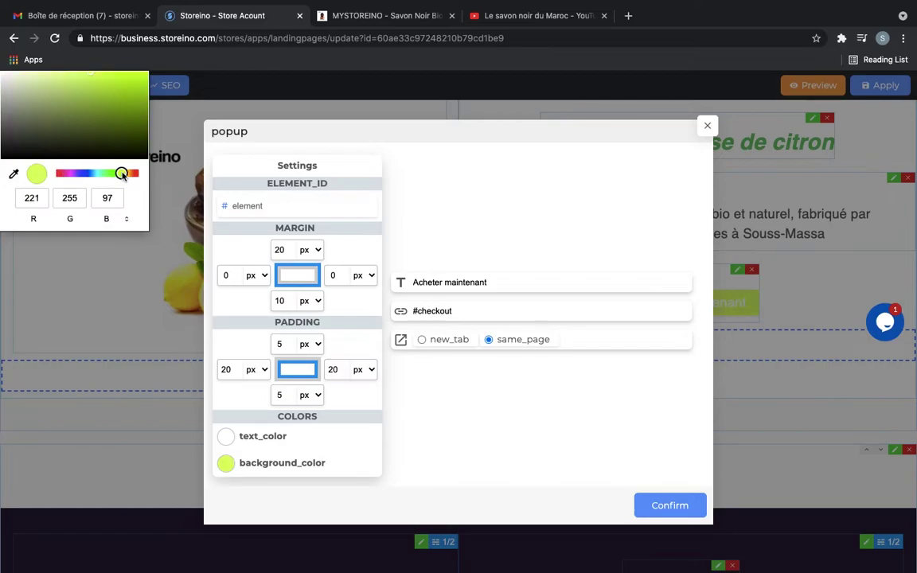
{"action": "left_click", "coordinate": [14, 174]}
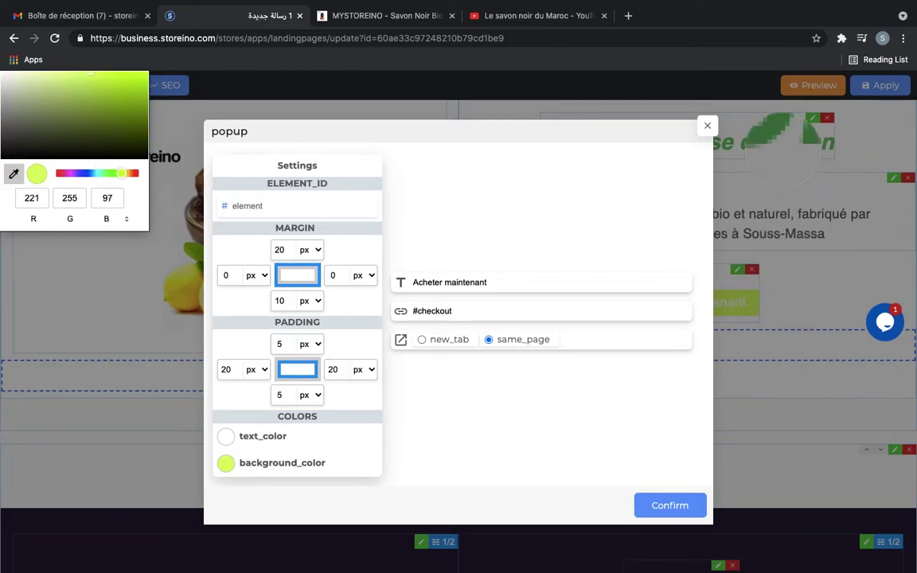
{"action": "left_click", "coordinate": [779, 152]}
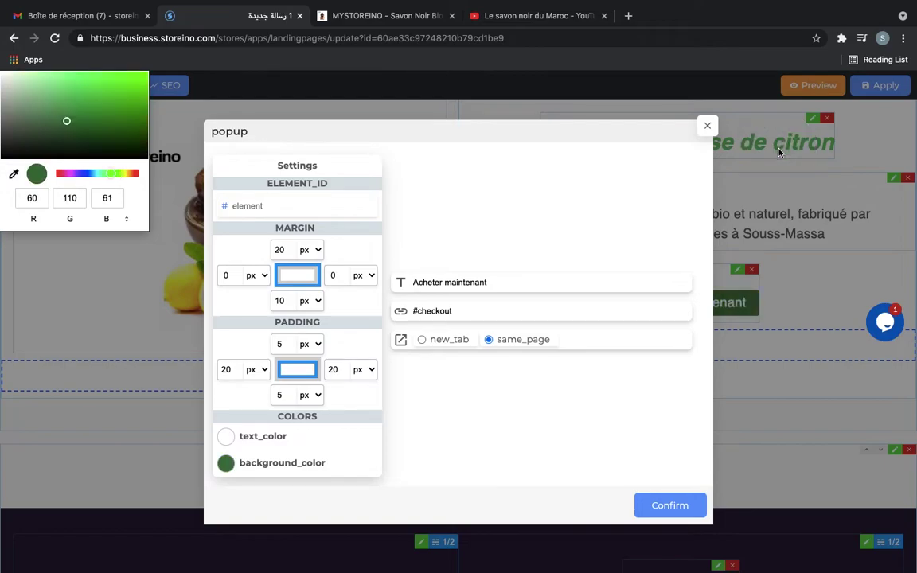
{"action": "left_click", "coordinate": [82, 109]}
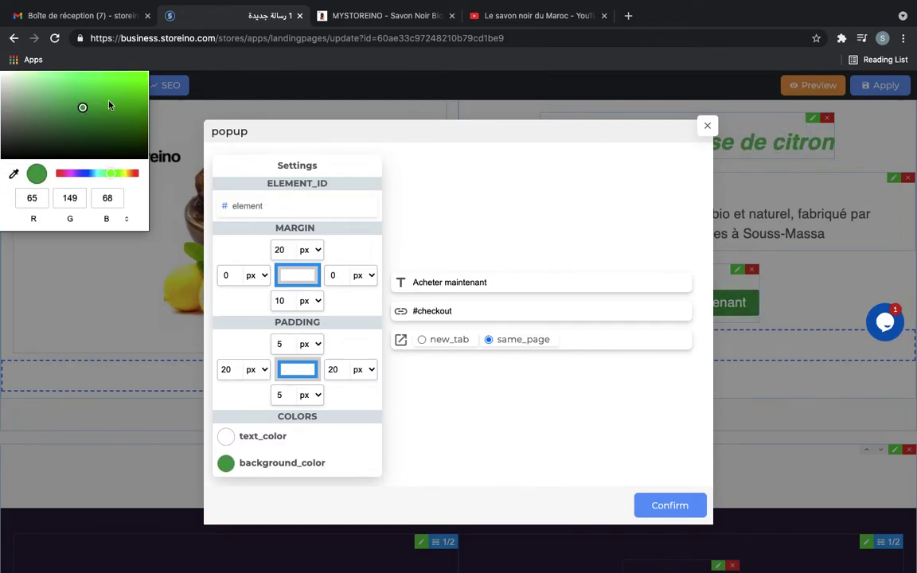
{"action": "left_click", "coordinate": [689, 513]}
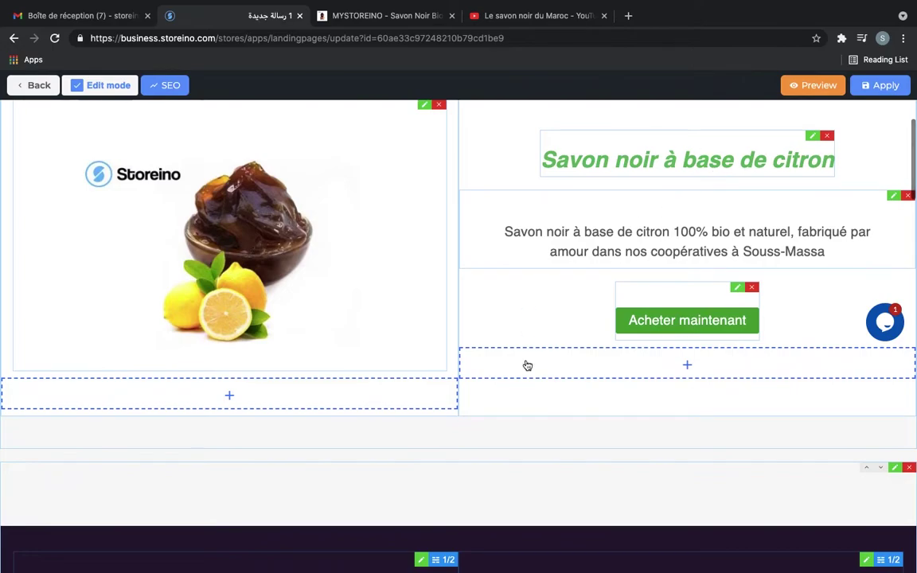
Delete the dark Nike shoe section from the landing page
{"action": "scroll", "coordinate": [502, 332], "scroll_direction": "down", "scroll_amount": 6}
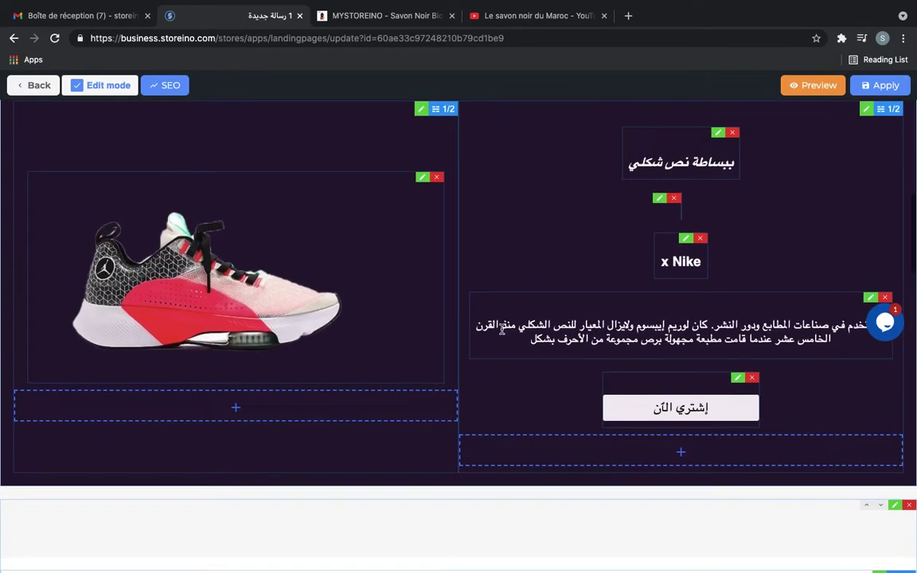
{"action": "scroll", "coordinate": [501, 331], "scroll_direction": "up", "scroll_amount": 2}
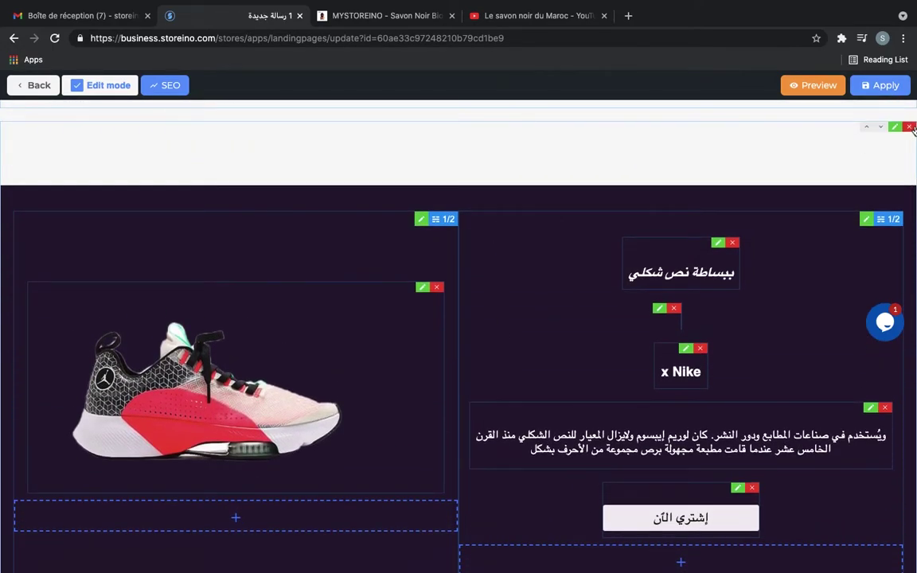
{"action": "scroll", "coordinate": [876, 127], "scroll_direction": "up", "scroll_amount": 1}
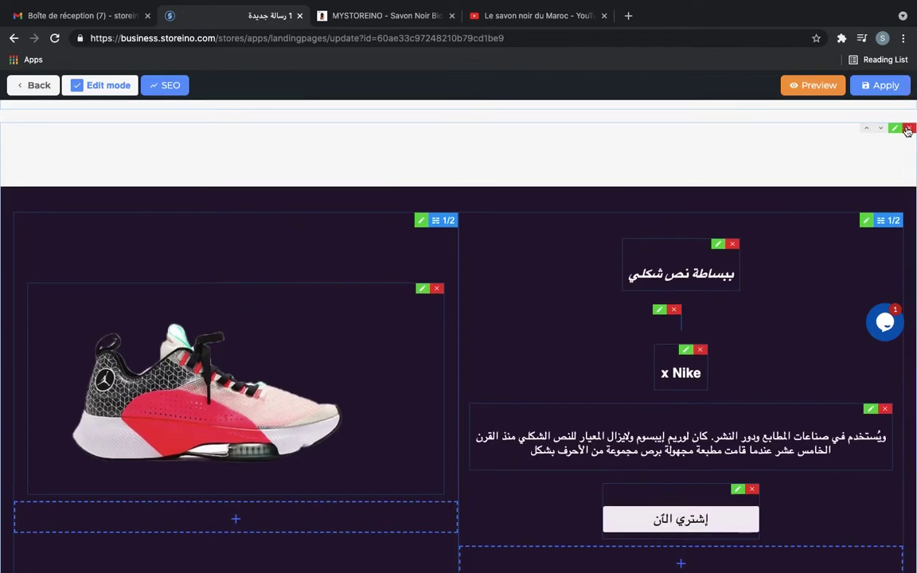
{"action": "left_click", "coordinate": [909, 128]}
{"action": "scroll", "coordinate": [617, 215], "scroll_direction": "up", "scroll_amount": 3}
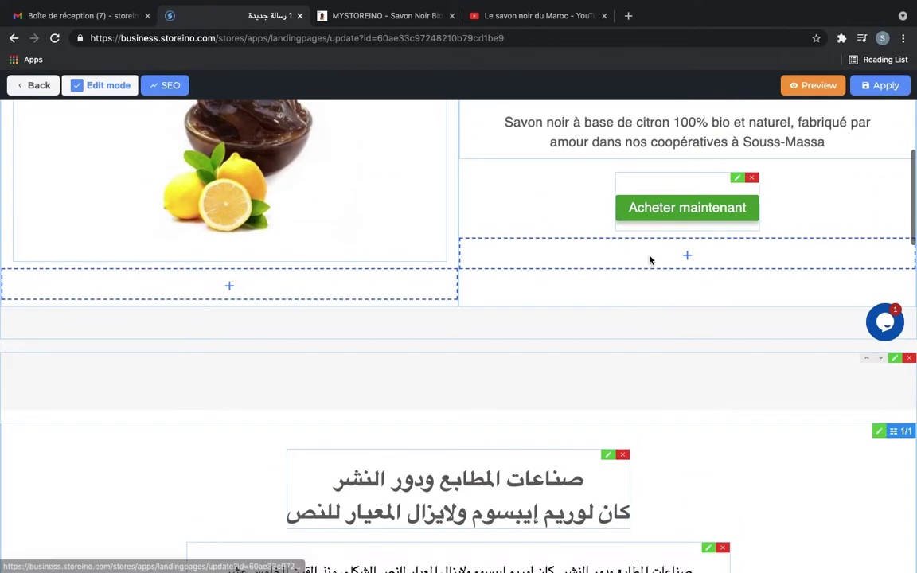
{"action": "scroll", "coordinate": [706, 404], "scroll_direction": "down", "scroll_amount": 5}
{"action": "scroll", "coordinate": [706, 406], "scroll_direction": "up", "scroll_amount": 3}
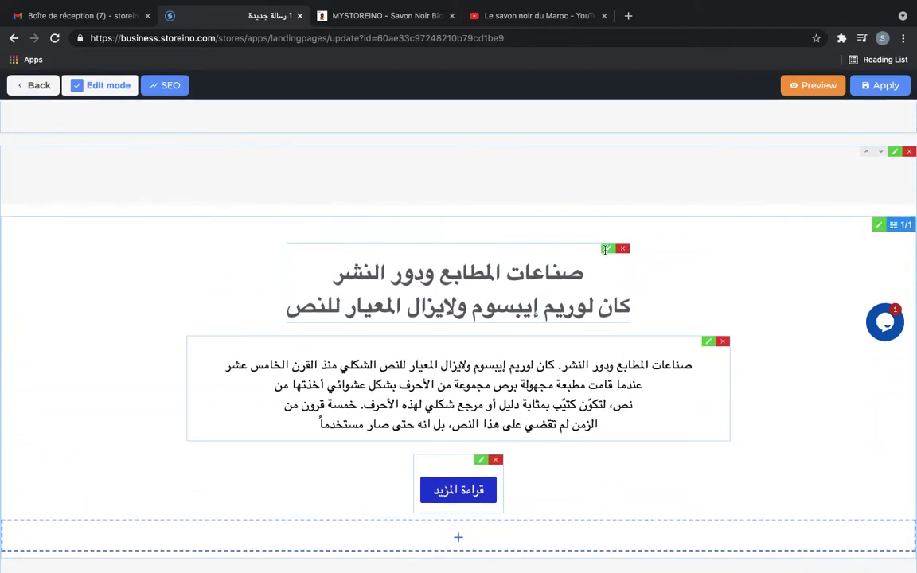
Replace the Arabic heading with 'Savon noir fabriqué dans nos coopératives naturellement'
{"action": "left_click", "coordinate": [605, 250]}
{"action": "left_click_drag", "start_coordinate": [639, 251], "coordinate": [503, 265]}
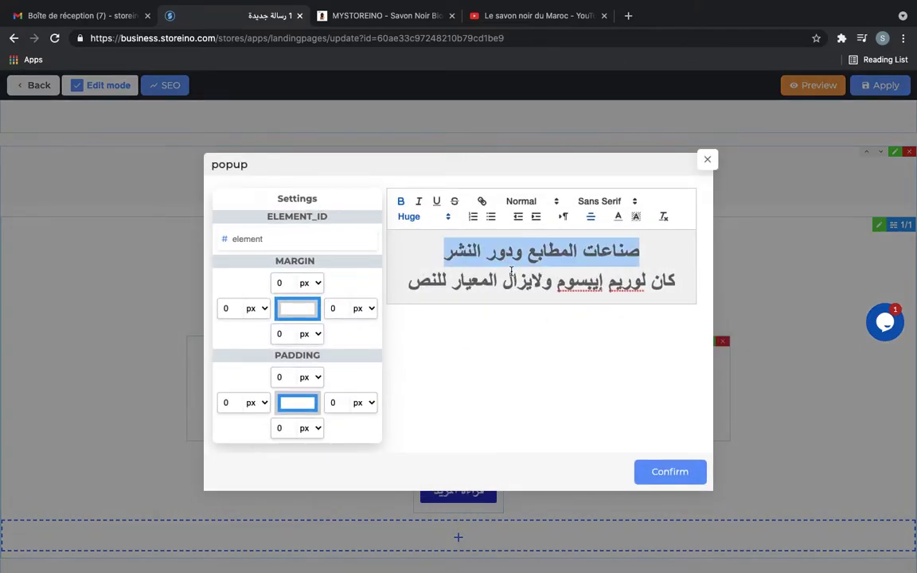
{"action": "key", "text": "BackSpace"}
{"action": "triple_click", "coordinate": [511, 272]}
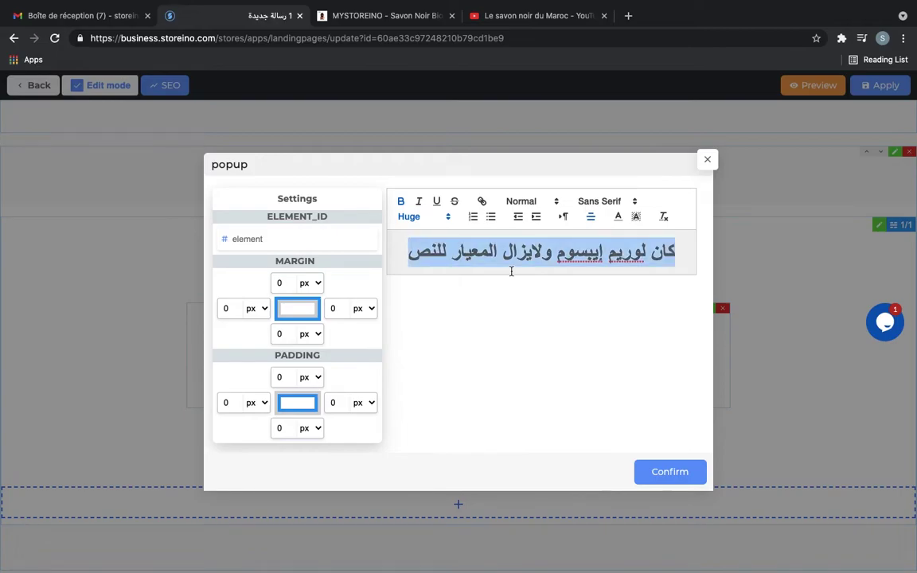
{"action": "key", "text": "BackSpace"}
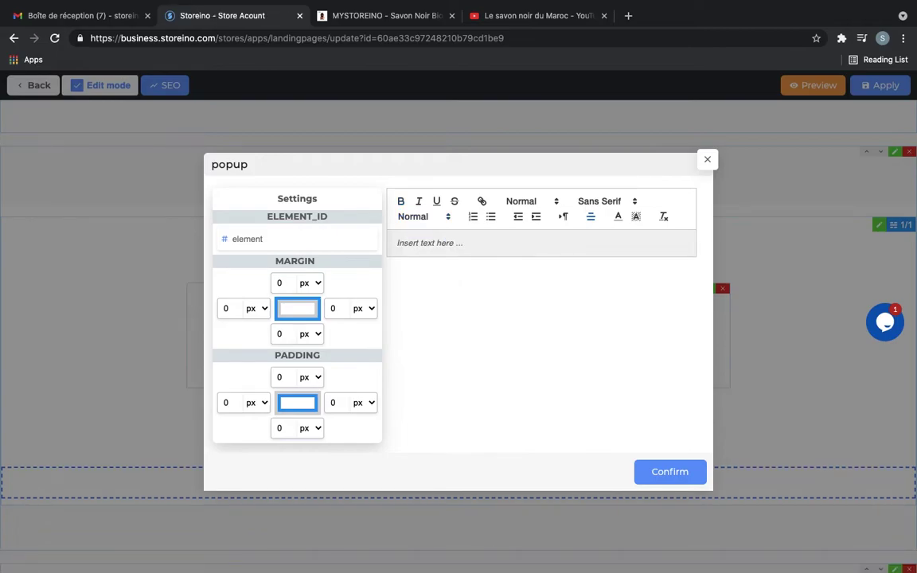
{"action": "type", "text": "Savon noir fabriqué dans nos coopératives"}
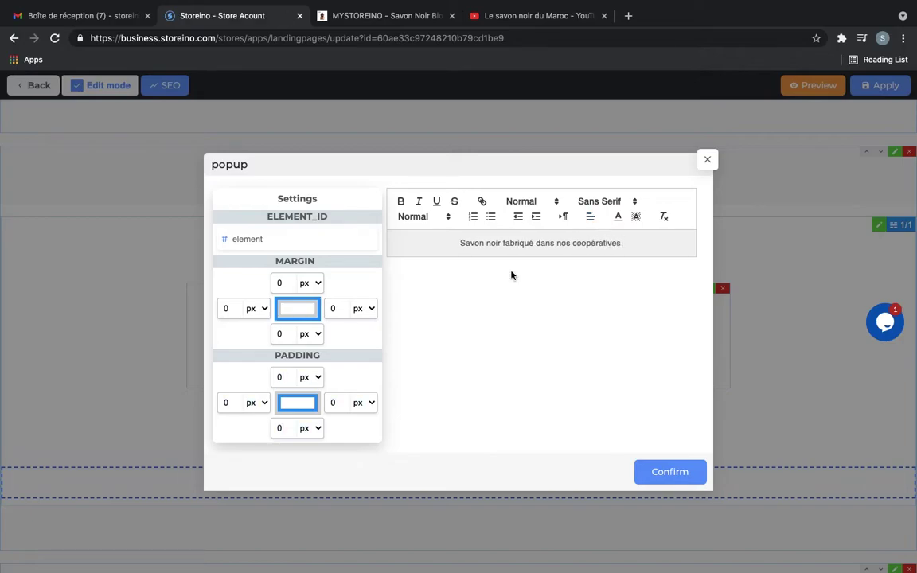
{"action": "type", "text": " naturellement"}
{"action": "key", "text": "ctrl+a"}
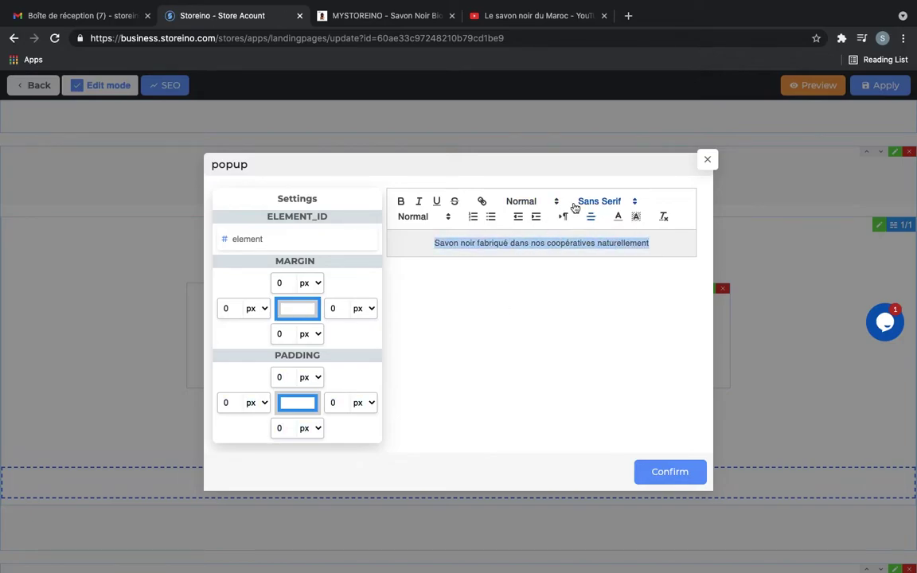
{"action": "key", "text": "Escape"}
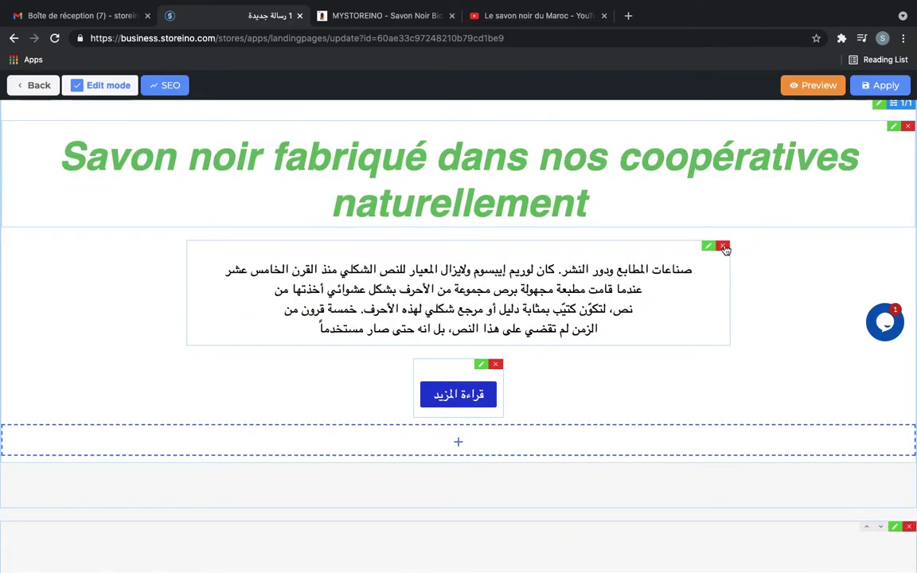
Replace the Arabic paragraph with French text about Souss women and sterilised jars
{"action": "left_click", "coordinate": [708, 246]}
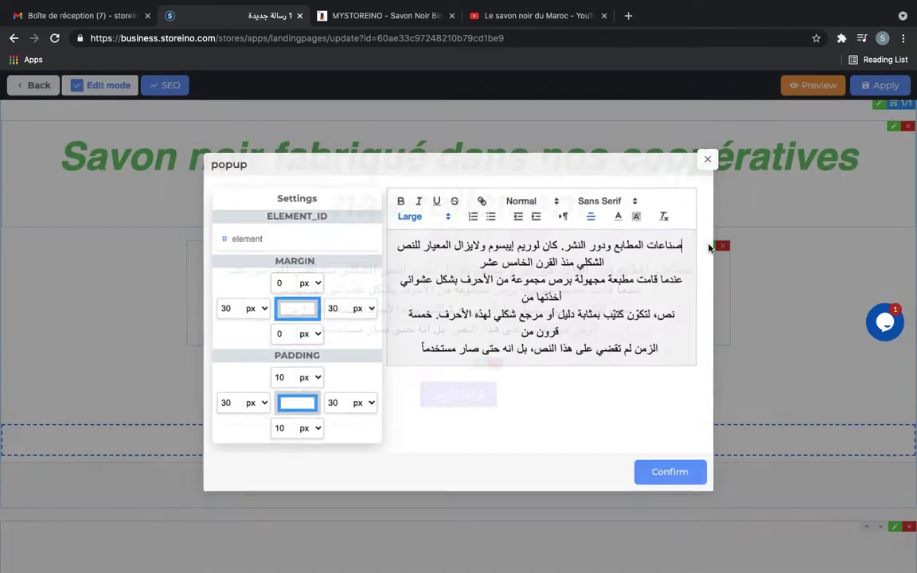
{"action": "triple_click", "coordinate": [515, 315]}
{"action": "left_click", "coordinate": [538, 359]}
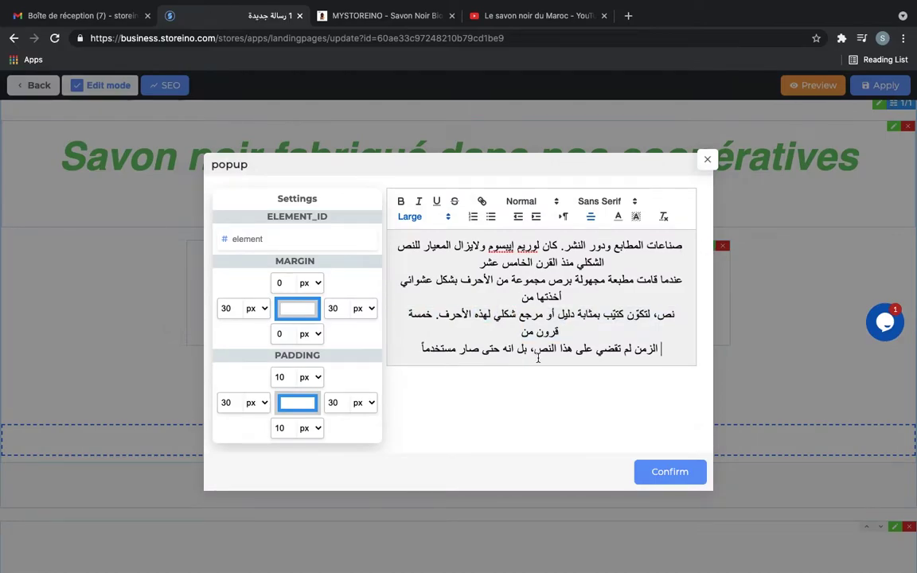
{"action": "left_click_drag", "start_coordinate": [538, 358], "coordinate": [686, 248]}
{"action": "key", "text": "BackSpace"}
{"action": "key", "text": "ctrl+a"}
{"action": "key", "text": "BackSpace"}
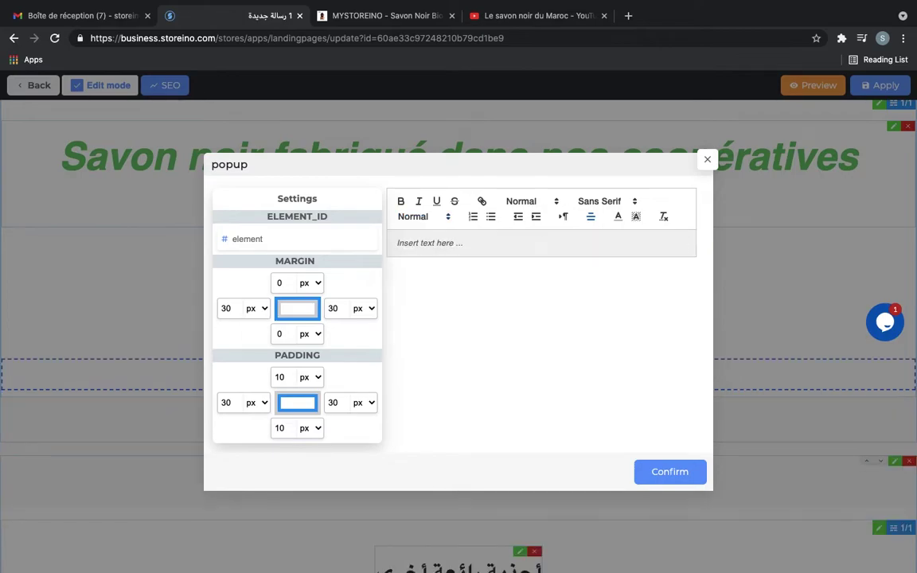
{"action": "type", "text": "Nroduits par les femmes de "}
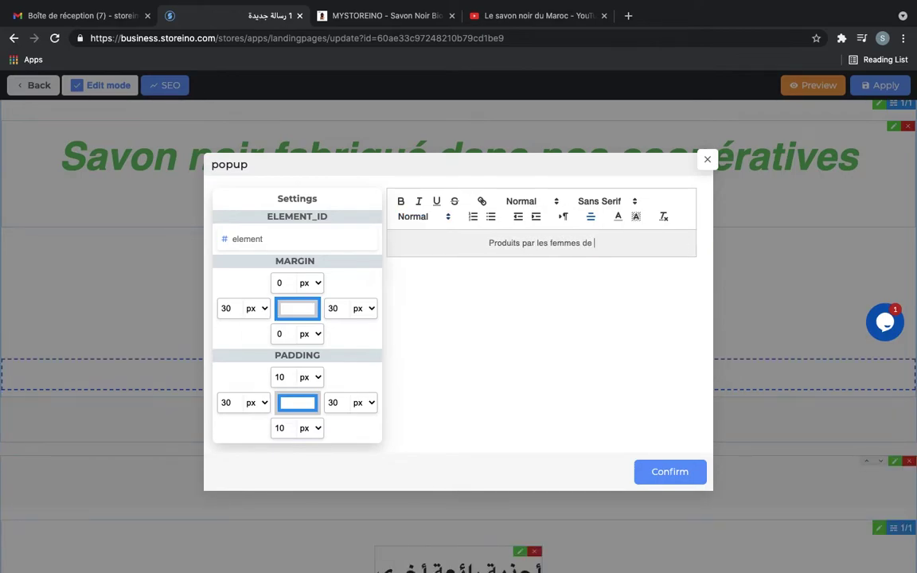
{"action": "type", "text": "Souss et emballé"}
{"action": "type", "text": "des pots"}
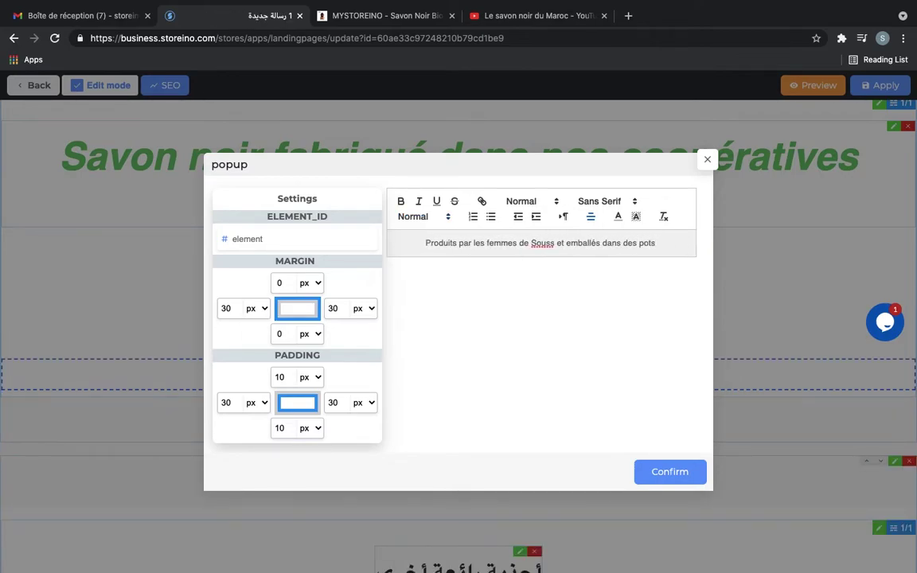
{"action": "type", "text": " sterile"}
{"action": "right_click", "coordinate": [659, 244]}
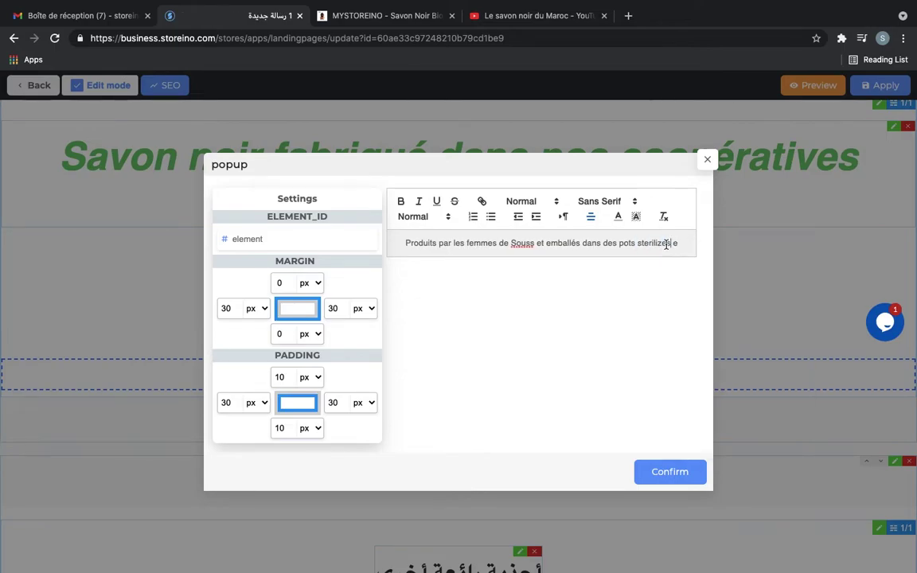
{"action": "left_click", "coordinate": [663, 243]}
{"action": "type", "text": "isés"}
{"action": "key", "text": "Delete"}
{"action": "type", "text": "et envoyés en toute sécurité"}
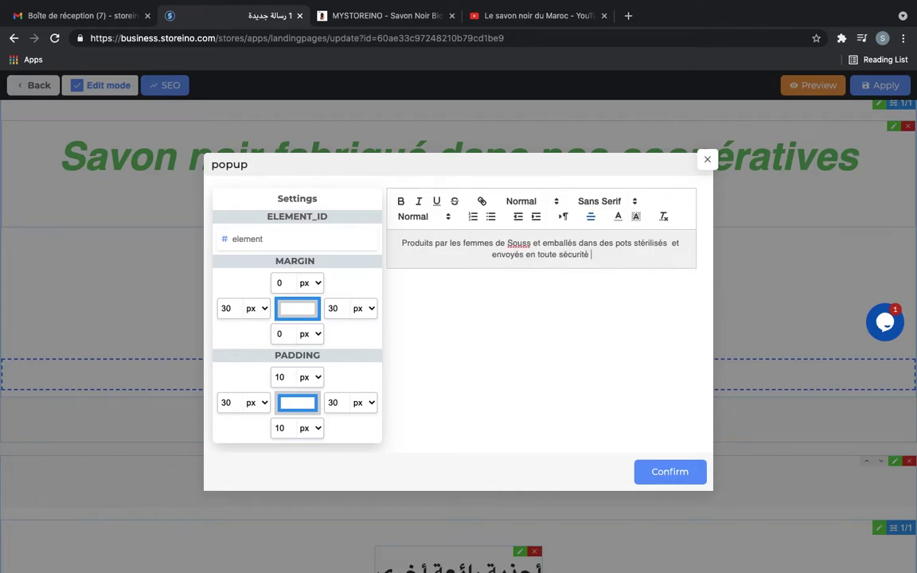
Style the new paragraph as Large Heading 2 and confirm
{"action": "triple_click", "coordinate": [635, 247]}
{"action": "left_click", "coordinate": [532, 200]}
{"action": "left_click", "coordinate": [539, 258]}
{"action": "left_click", "coordinate": [532, 201]}
{"action": "left_click", "coordinate": [539, 227]}
{"action": "left_click", "coordinate": [532, 201]}
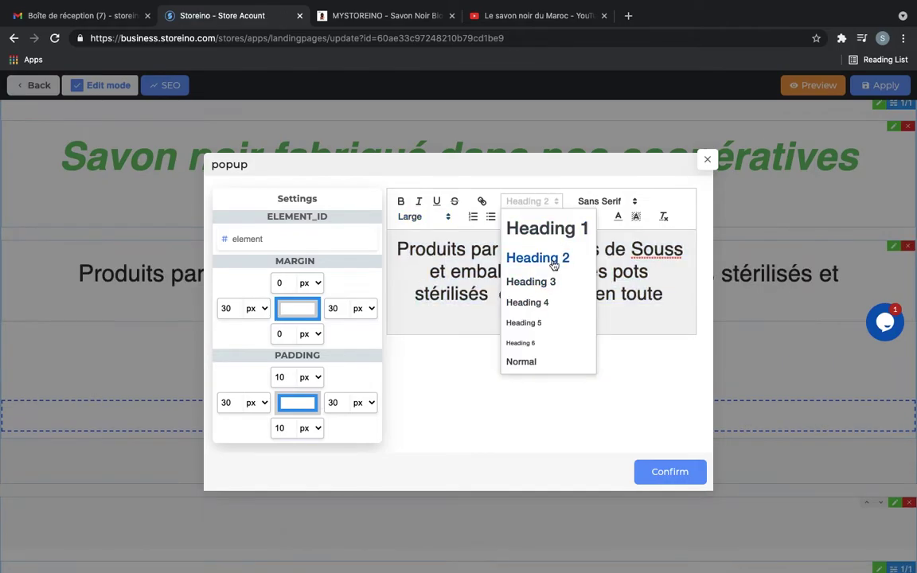
{"action": "left_click", "coordinate": [538, 258]}
{"action": "left_click", "coordinate": [669, 471]}
Rename the button 'Acheter' with a green background and confirm
{"action": "left_click", "coordinate": [480, 340]}
{"action": "triple_click", "coordinate": [493, 282]}
{"action": "type", "text": "Acheter"}
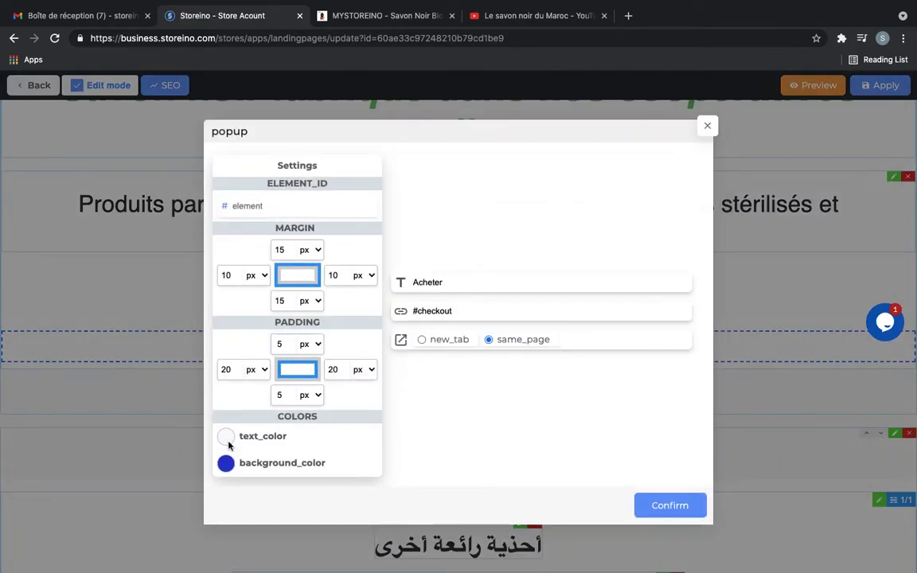
{"action": "left_click", "coordinate": [226, 462]}
{"action": "left_click", "coordinate": [107, 172]}
{"action": "left_click", "coordinate": [669, 505]}
Replace the first product card's image with a black soap photo from the library
{"action": "scroll", "coordinate": [636, 257], "scroll_direction": "up", "scroll_amount": 1}
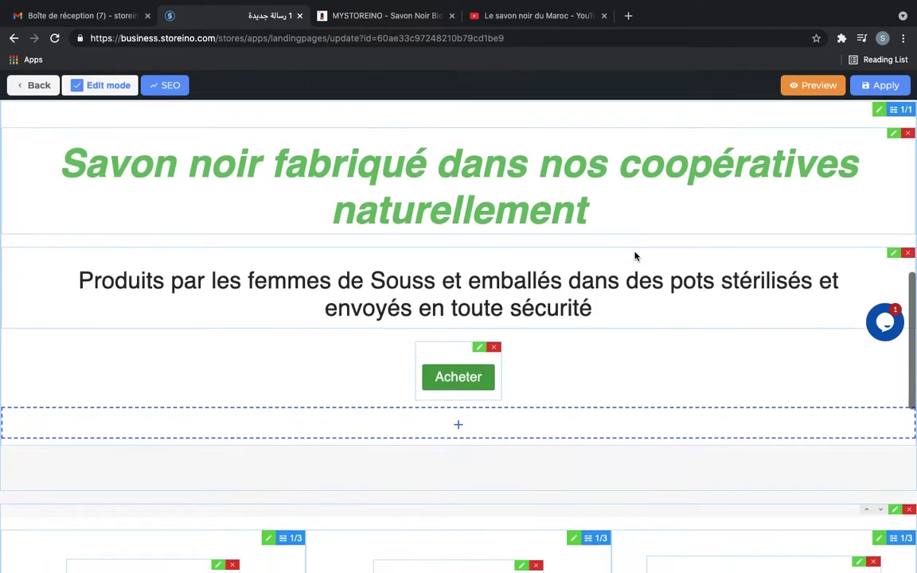
{"action": "scroll", "coordinate": [636, 256], "scroll_direction": "down", "scroll_amount": 6}
{"action": "scroll", "coordinate": [224, 195], "scroll_direction": "up", "scroll_amount": 1}
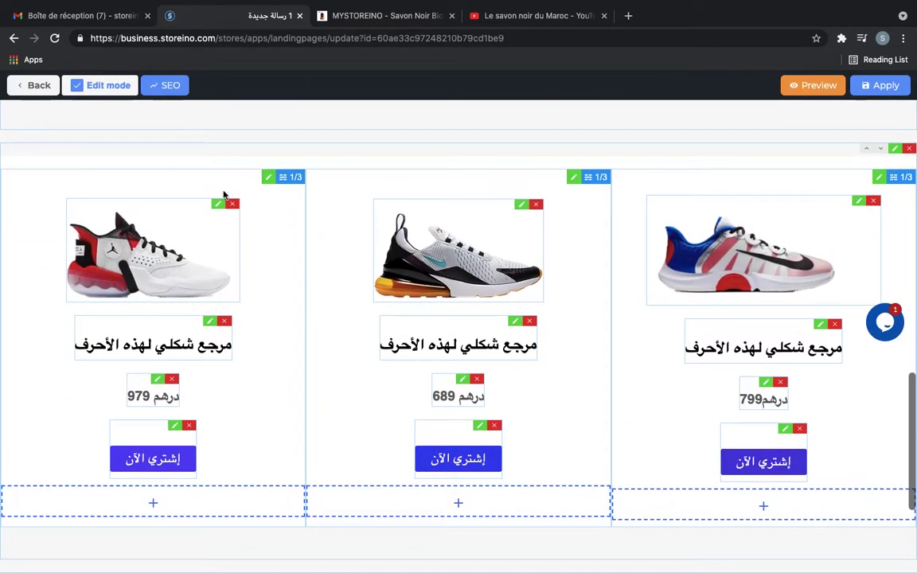
{"action": "left_click", "coordinate": [218, 205]}
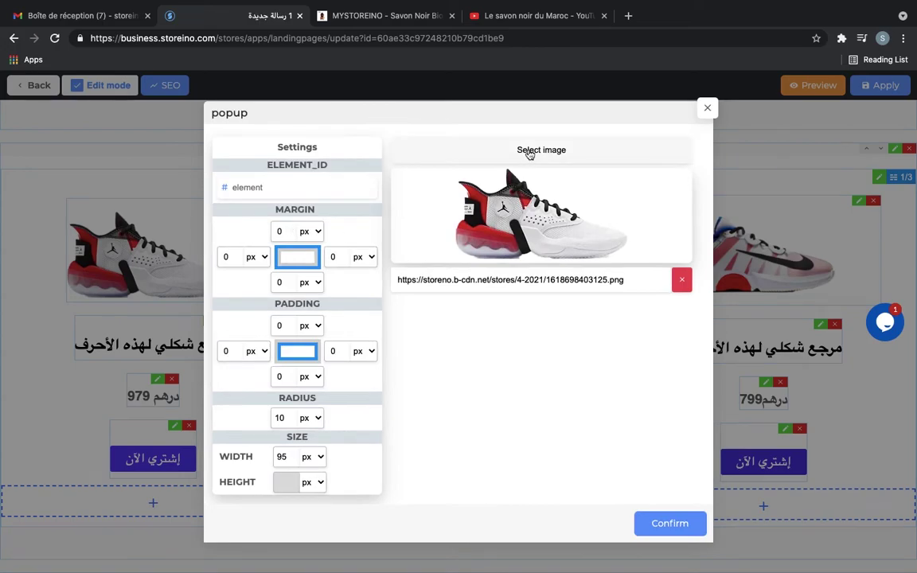
{"action": "left_click", "coordinate": [530, 152]}
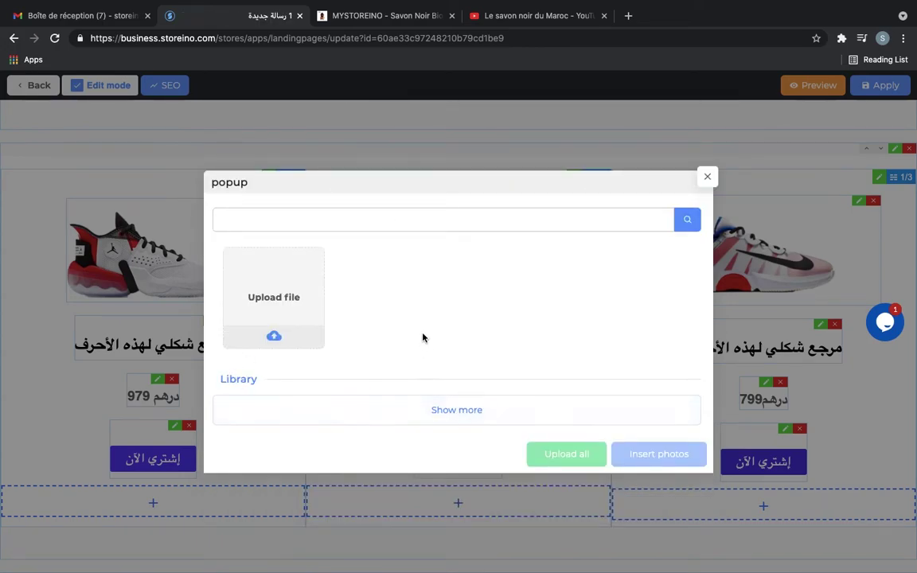
{"action": "left_click", "coordinate": [618, 408]}
{"action": "left_click", "coordinate": [656, 509]}
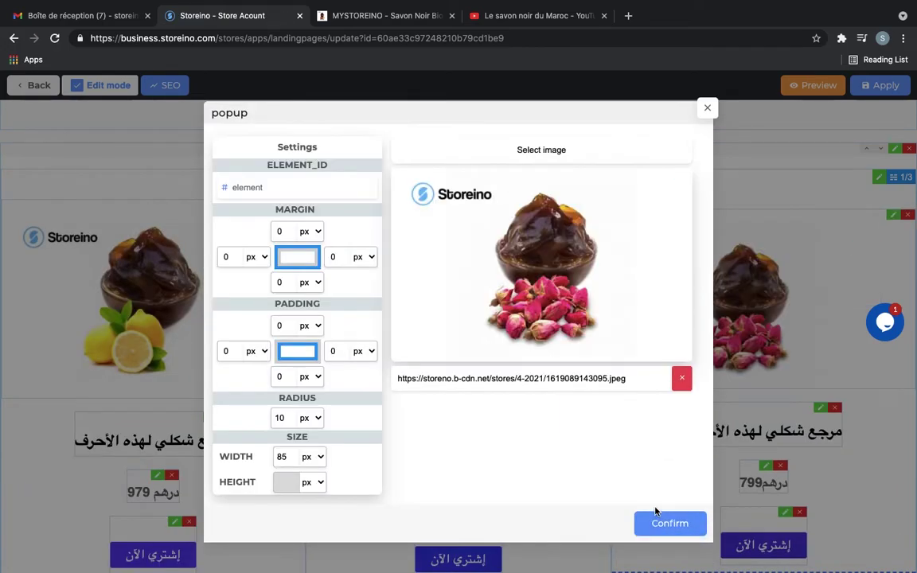
{"action": "left_click", "coordinate": [672, 525]}
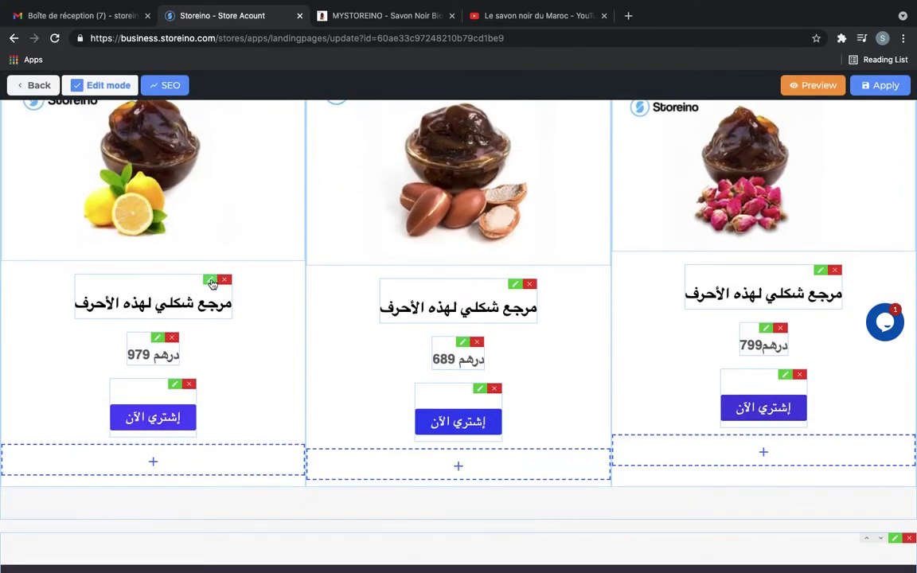
Retitle the cards 'Savon à base de citron', argan and rose, priced 150 DH
{"action": "left_click", "coordinate": [210, 281]}
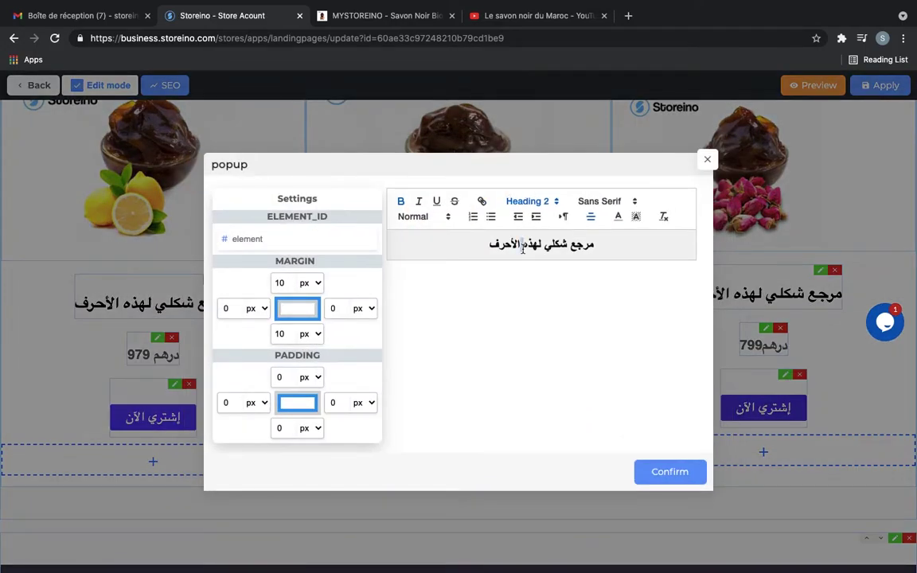
{"action": "triple_click", "coordinate": [522, 249]}
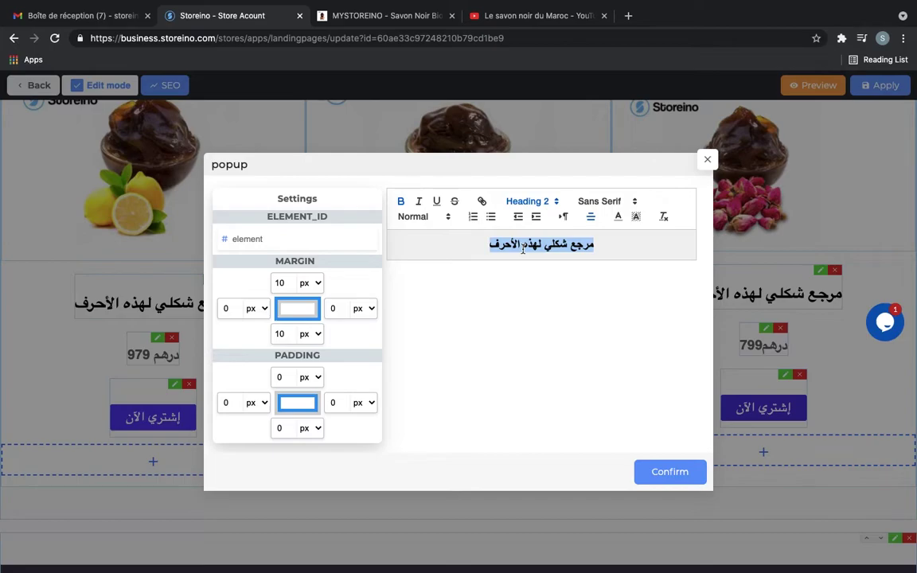
{"action": "type", "text": "Savon à base de citron"}
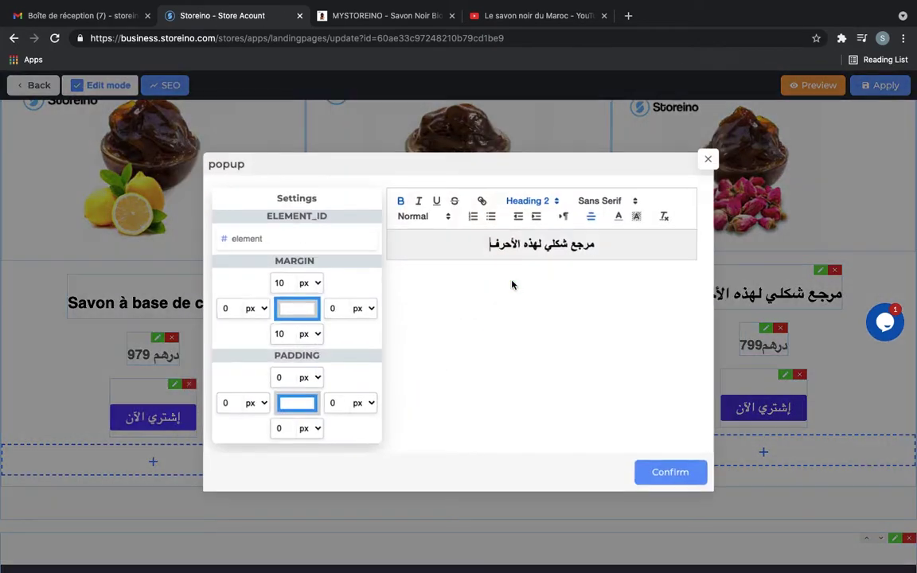
{"action": "type", "text": "Savon à base d'ar"}
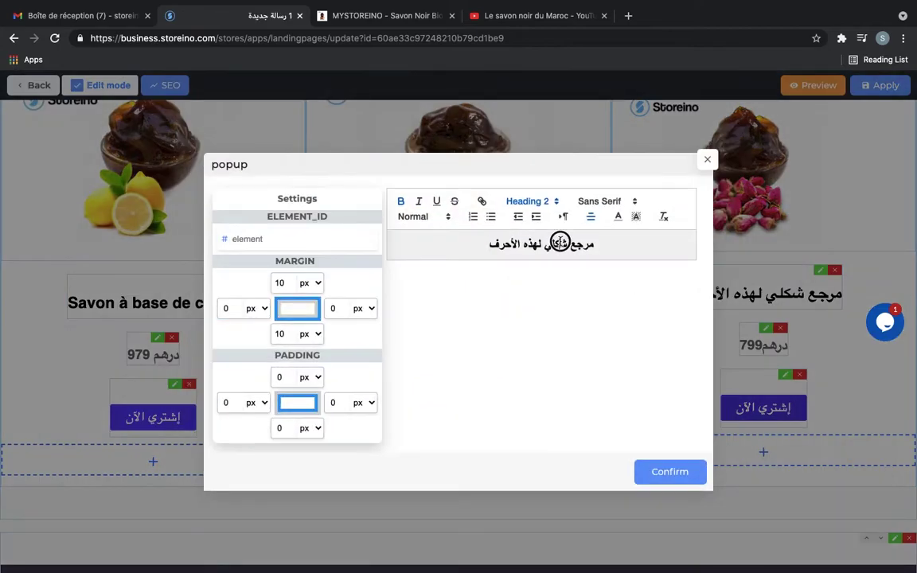
{"action": "type", "text": "Savon à base de r"}
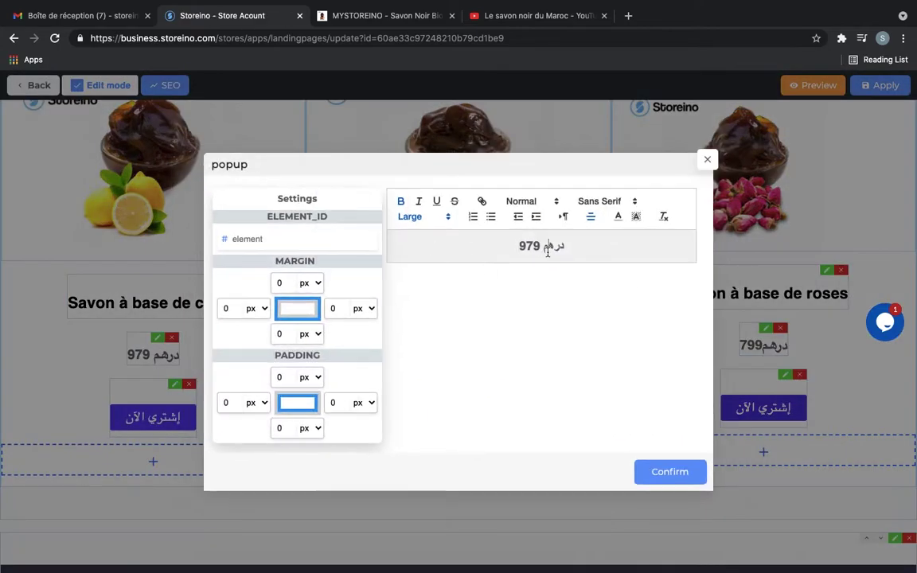
{"action": "type", "text": "150DH"}
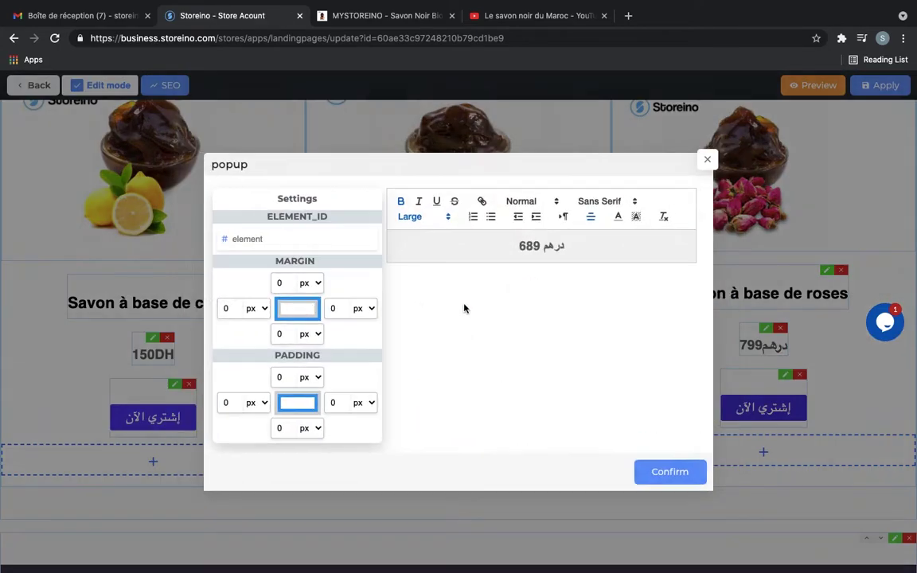
{"action": "type", "text": "15"}
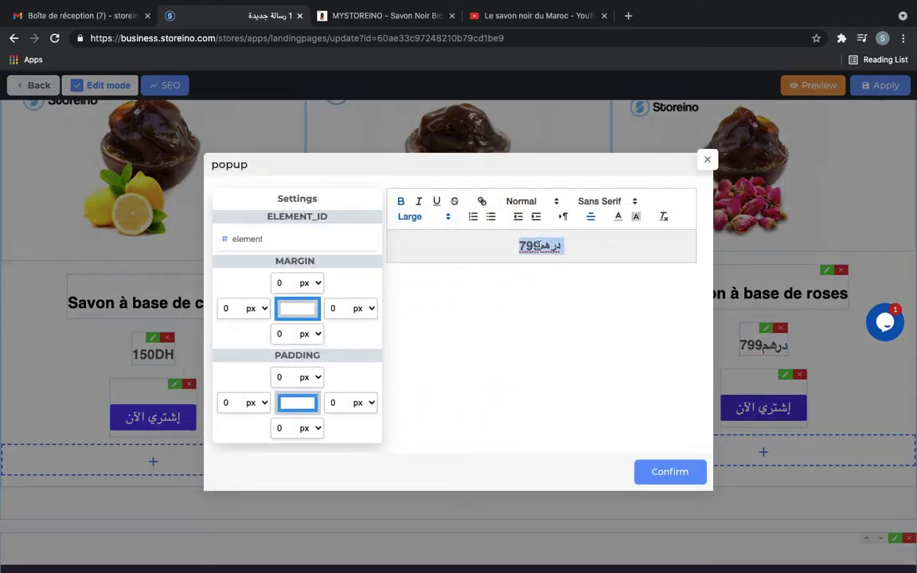
{"action": "type", "text": "150 DH"}
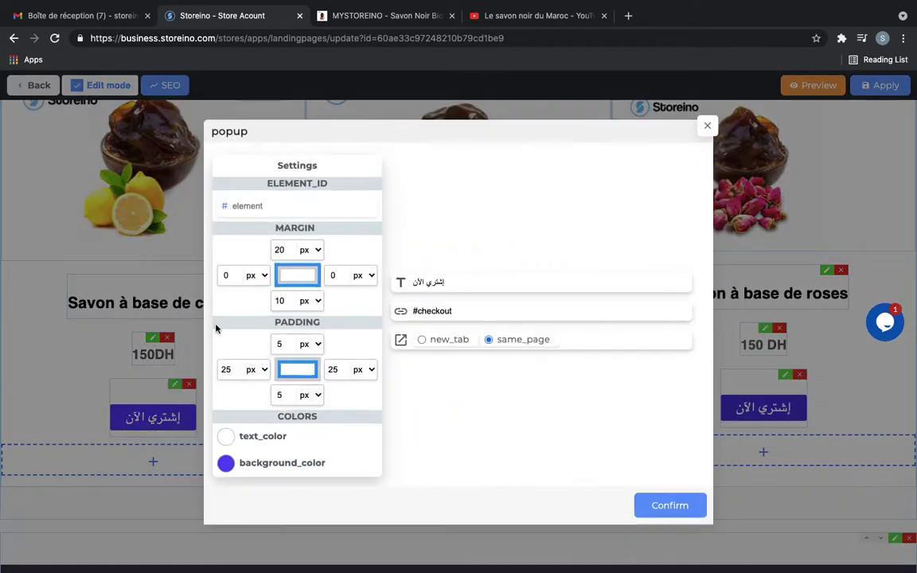
Make the rose and argan card buttons green and labelled Acheter
{"action": "left_click", "coordinate": [226, 462]}
{"action": "left_click_drag", "start_coordinate": [93, 174], "coordinate": [103, 173]}
{"action": "left_click", "coordinate": [103, 98]}
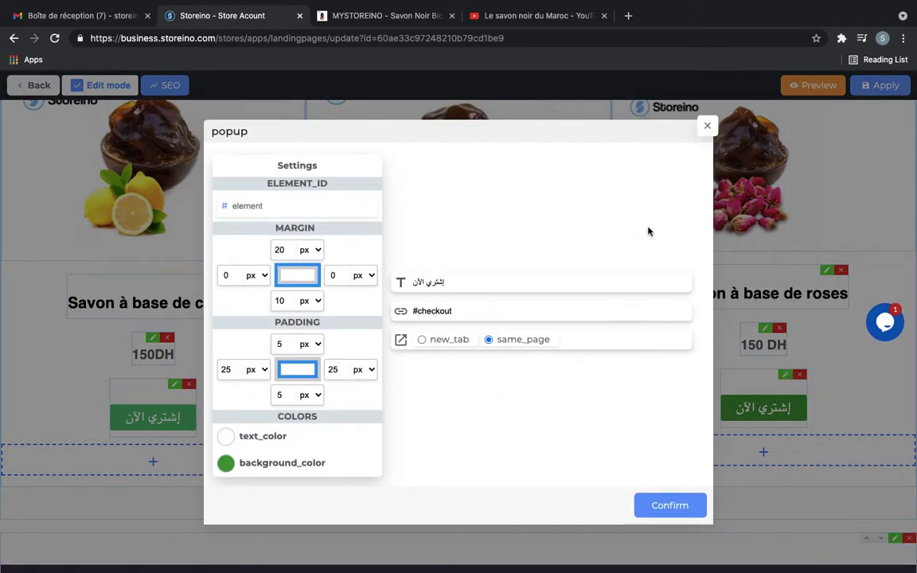
{"action": "left_click", "coordinate": [499, 280]}
{"action": "type", "text": "A"}
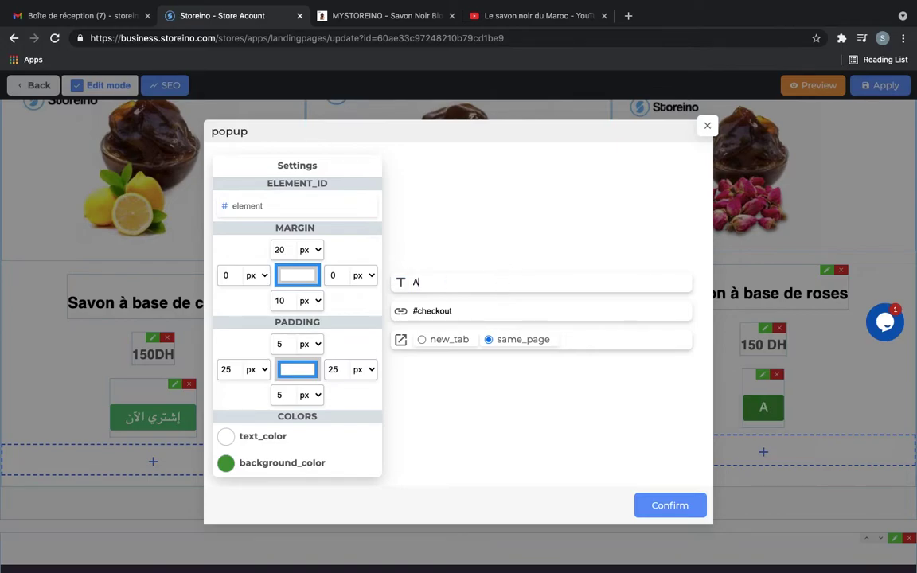
{"action": "type", "text": "cheter"}
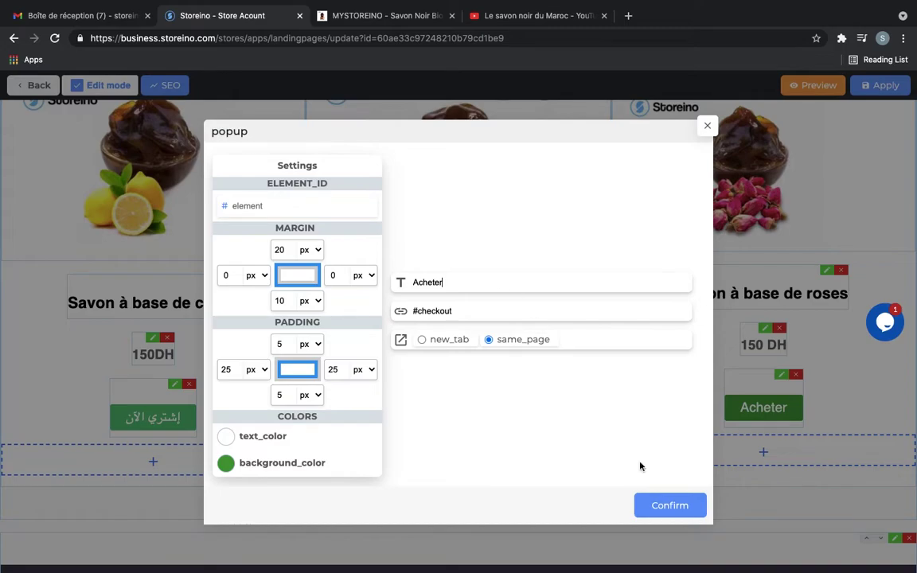
{"action": "left_click", "coordinate": [695, 504]}
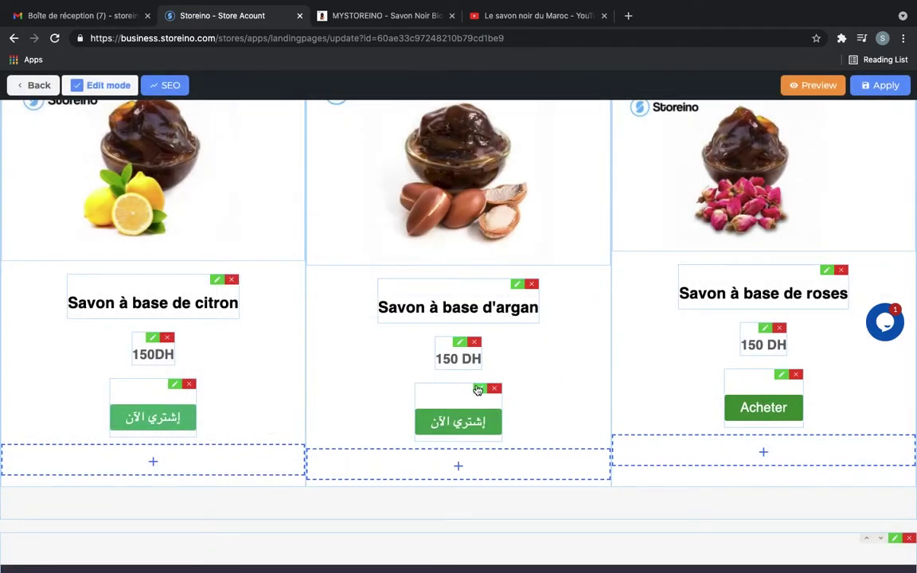
{"action": "left_click", "coordinate": [477, 390]}
{"action": "left_click", "coordinate": [444, 288]}
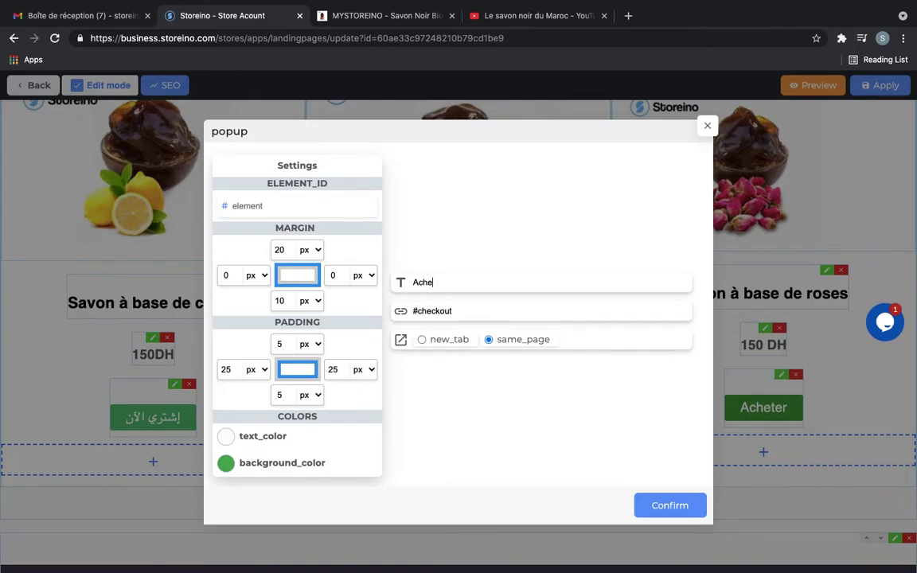
{"action": "left_click", "coordinate": [668, 505]}
Resize the citron card's 150 DH price to Large to match the argan price
{"action": "left_click", "coordinate": [232, 413]}
{"action": "type", "text": "150 DH"}
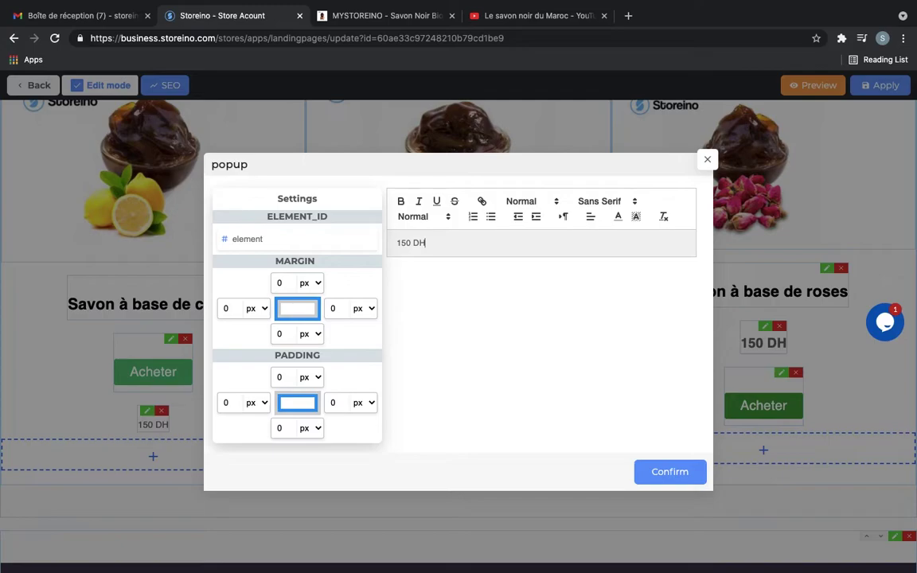
{"action": "left_click_drag", "start_coordinate": [458, 241], "coordinate": [403, 201]}
{"action": "left_click", "coordinate": [521, 200]}
{"action": "left_click", "coordinate": [422, 217]}
{"action": "left_click", "coordinate": [413, 307]}
{"action": "left_click", "coordinate": [669, 471]}
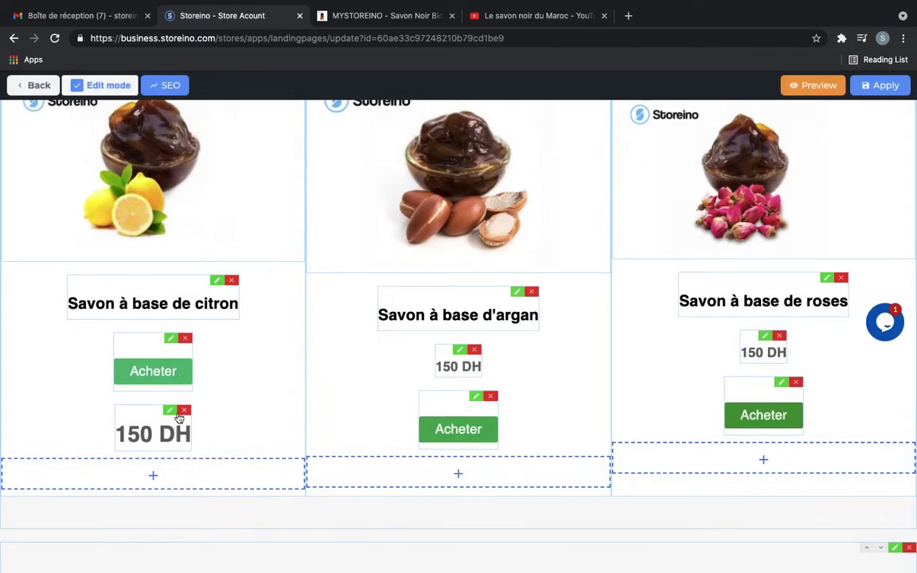
{"action": "left_click", "coordinate": [459, 349]}
{"action": "left_click", "coordinate": [182, 415]}
{"action": "left_click_drag", "start_coordinate": [458, 253], "coordinate": [402, 253]}
{"action": "left_click", "coordinate": [409, 215]}
{"action": "left_click", "coordinate": [413, 286]}
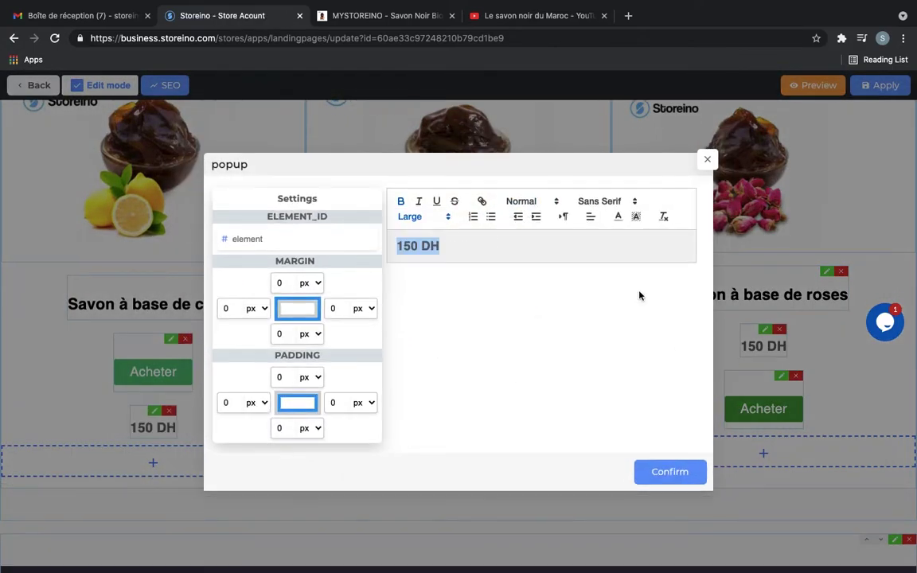
{"action": "left_click", "coordinate": [669, 471]}
Add a citron card button reading Acheter with white text on a green background
{"action": "left_click", "coordinate": [185, 339]}
{"action": "left_click", "coordinate": [152, 410]}
{"action": "left_click", "coordinate": [532, 327]}
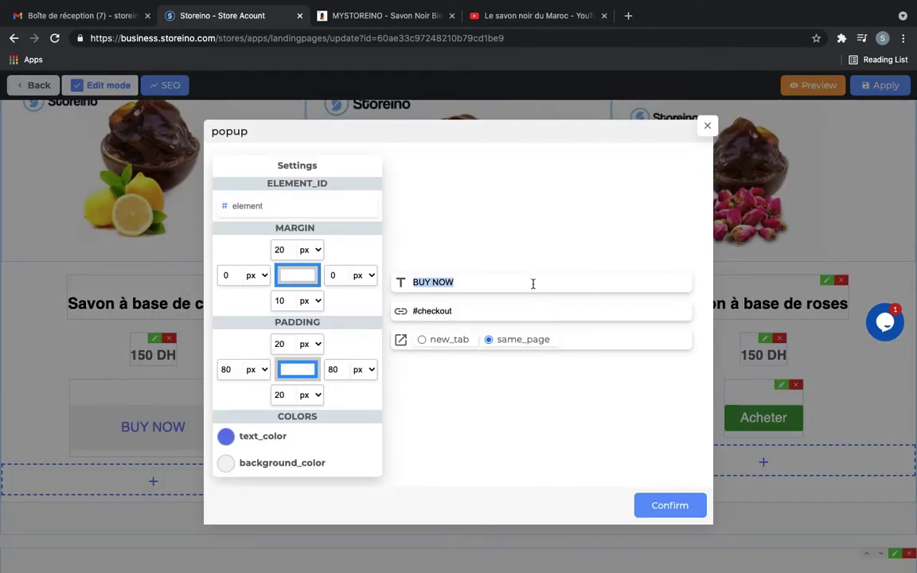
{"action": "triple_click", "coordinate": [533, 285]}
{"action": "type", "text": "Acheter"}
{"action": "left_click", "coordinate": [226, 436]}
{"action": "left_click", "coordinate": [2, 73]}
{"action": "left_click", "coordinate": [226, 462]}
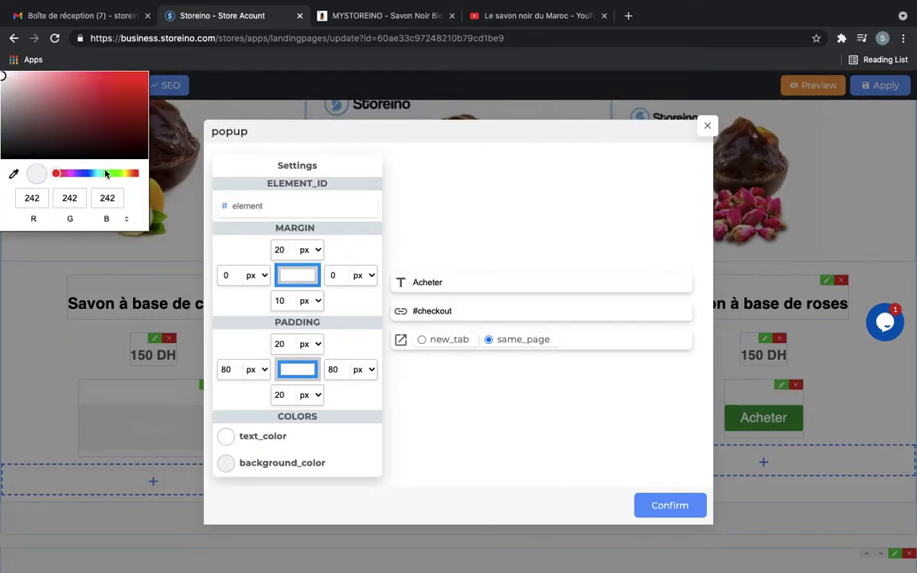
{"action": "left_click", "coordinate": [87, 174]}
{"action": "left_click", "coordinate": [97, 105]}
{"action": "left_click", "coordinate": [673, 505]}
Set the argan button's padding to right 25, top 5 and bottom 5
{"action": "left_click", "coordinate": [476, 406]}
{"action": "triple_click", "coordinate": [335, 370]}
{"action": "type", "text": "80"}
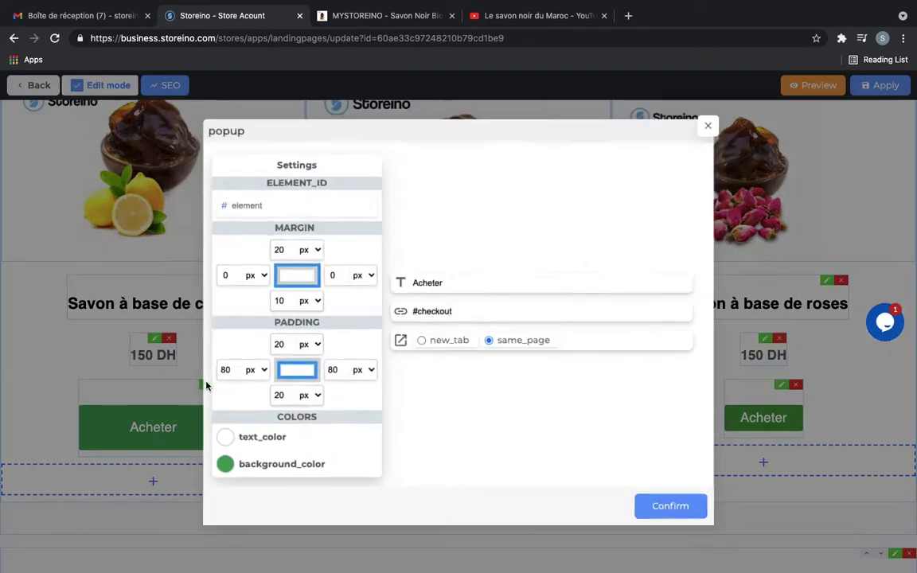
{"action": "type", "text": "25"}
{"action": "triple_click", "coordinate": [333, 369]}
{"action": "type", "text": "25"}
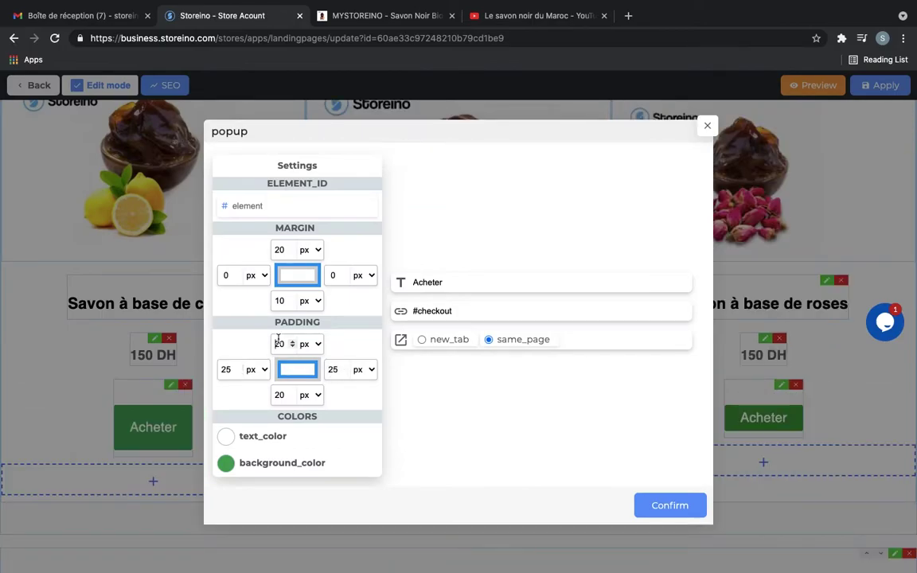
{"action": "triple_click", "coordinate": [279, 344]}
{"action": "type", "text": "5"}
{"action": "triple_click", "coordinate": [279, 395]}
{"action": "type", "text": "5"}
{"action": "left_click", "coordinate": [670, 506]}
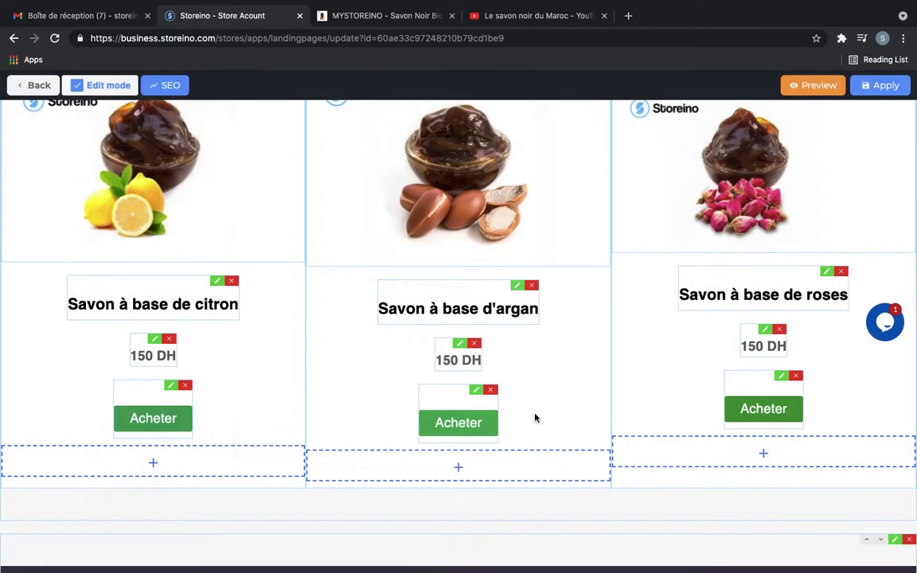
Add a Checkout block below the footer with Savon Noir Bio 100% in its cart
{"action": "scroll", "coordinate": [537, 419], "scroll_direction": "down", "scroll_amount": 5}
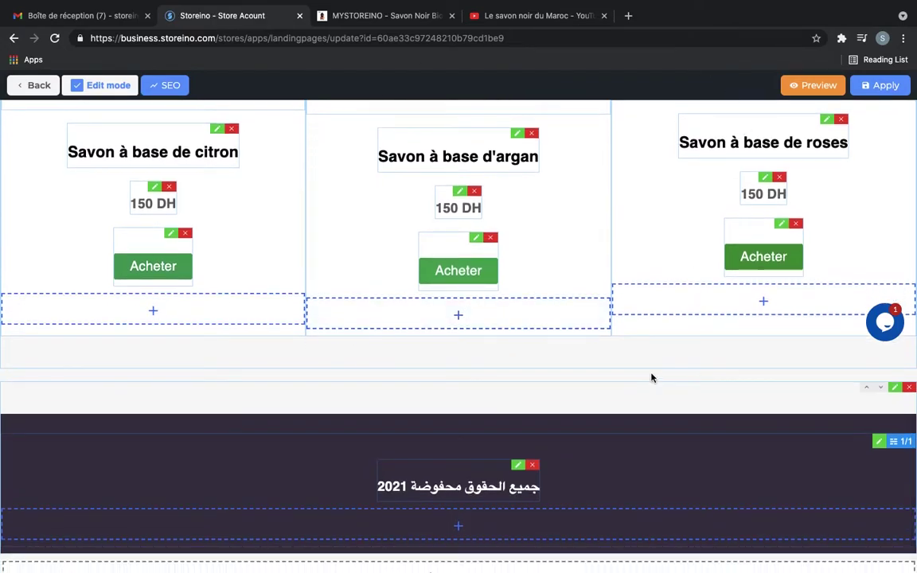
{"action": "scroll", "coordinate": [651, 376], "scroll_direction": "down", "scroll_amount": 1}
{"action": "left_click", "coordinate": [456, 556]}
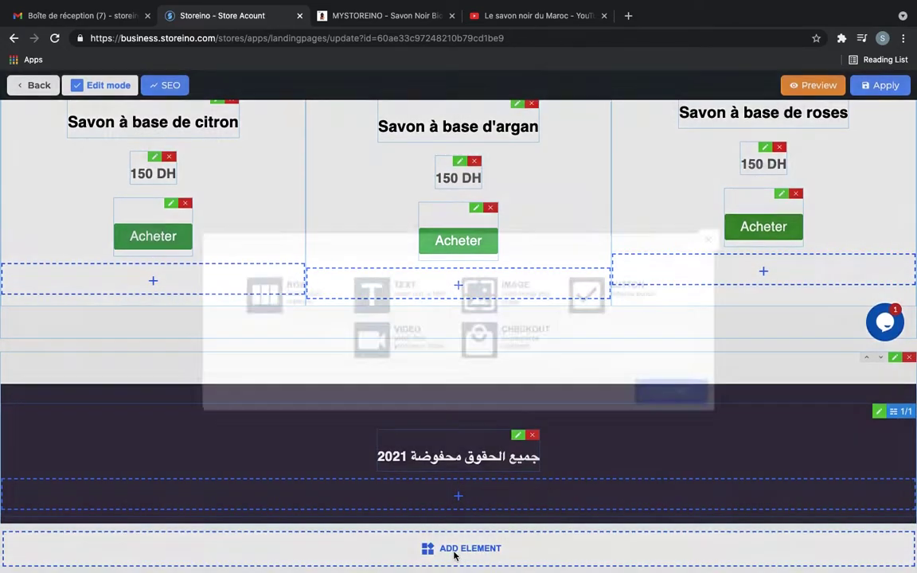
{"action": "left_click", "coordinate": [516, 346]}
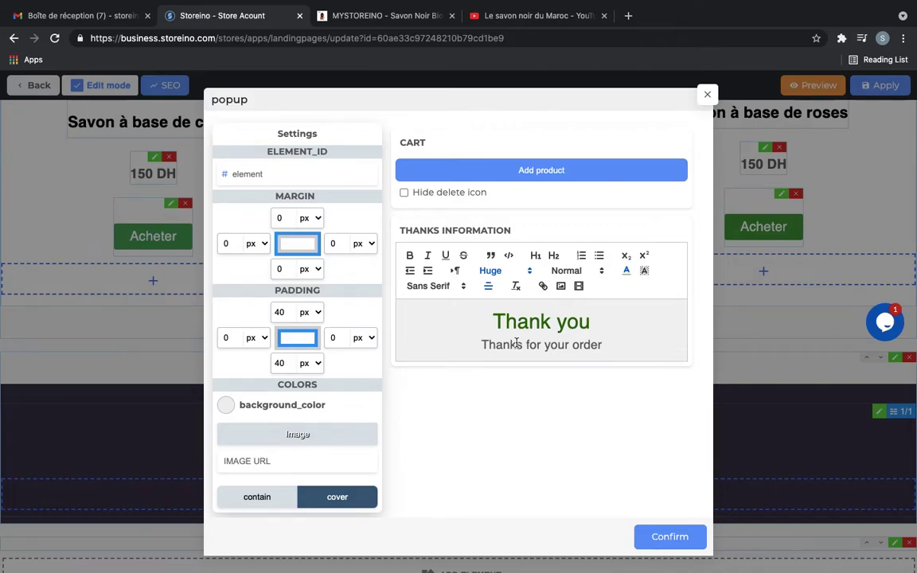
{"action": "left_click", "coordinate": [536, 171]}
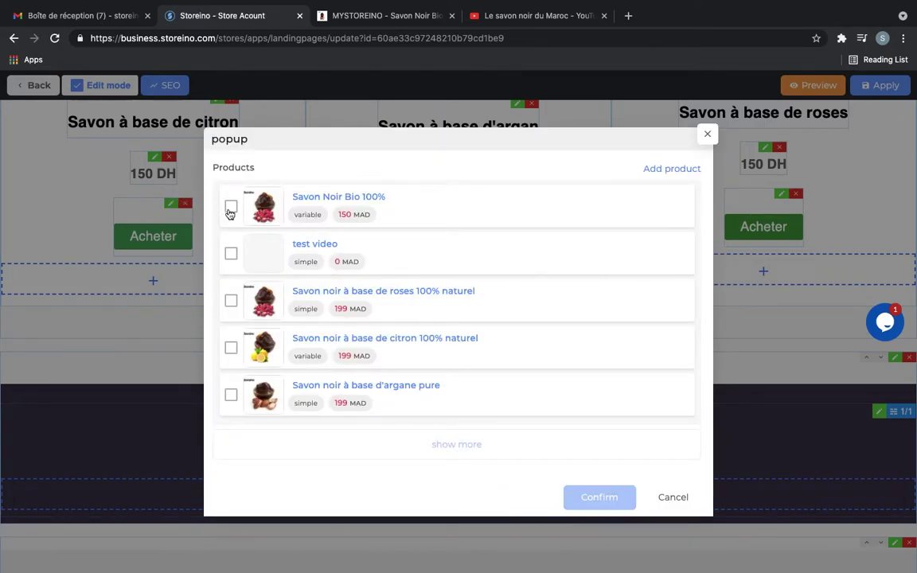
{"action": "left_click", "coordinate": [230, 208]}
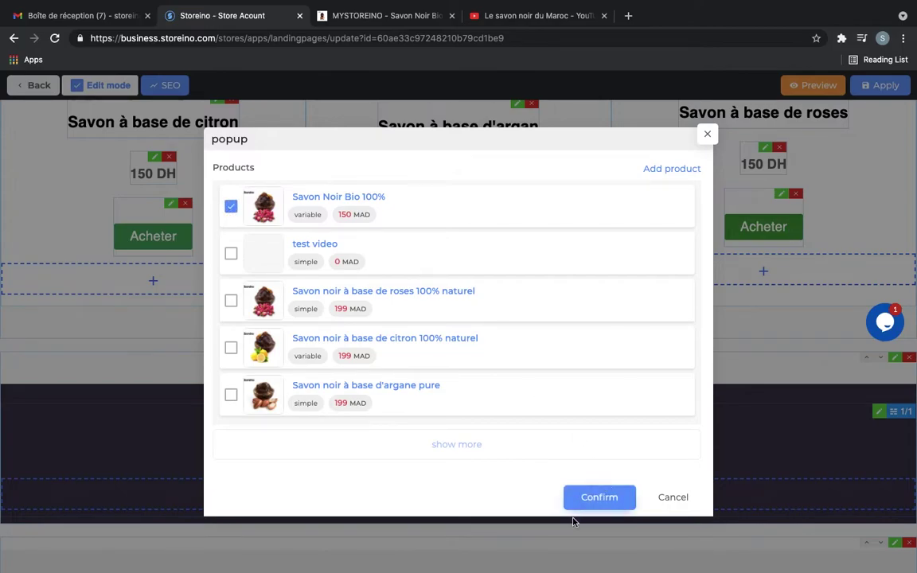
{"action": "left_click", "coordinate": [605, 499]}
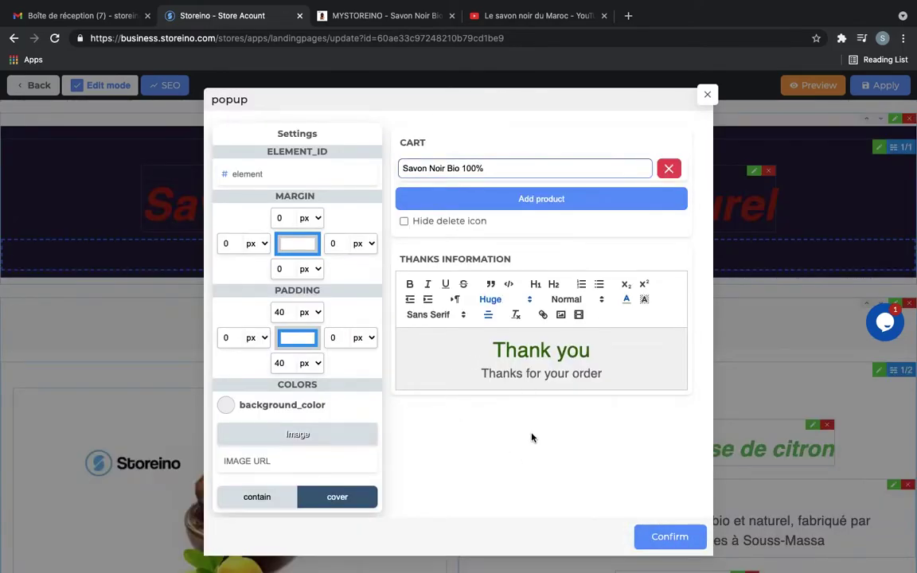
Delete the 'Thank you' line from the checkout's thanks information
{"action": "triple_click", "coordinate": [550, 373]}
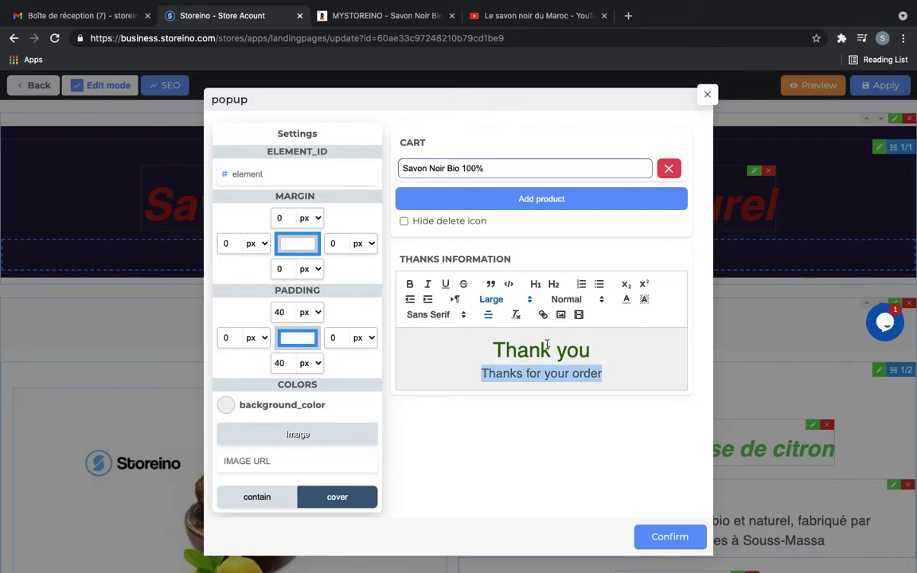
{"action": "left_click", "coordinate": [548, 348]}
{"action": "triple_click", "coordinate": [547, 349]}
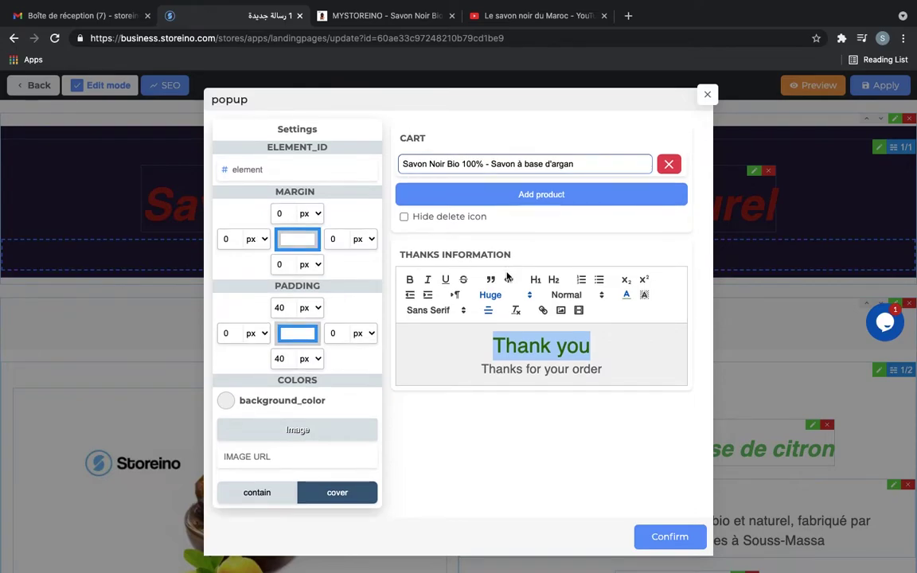
{"action": "left_click", "coordinate": [513, 359]}
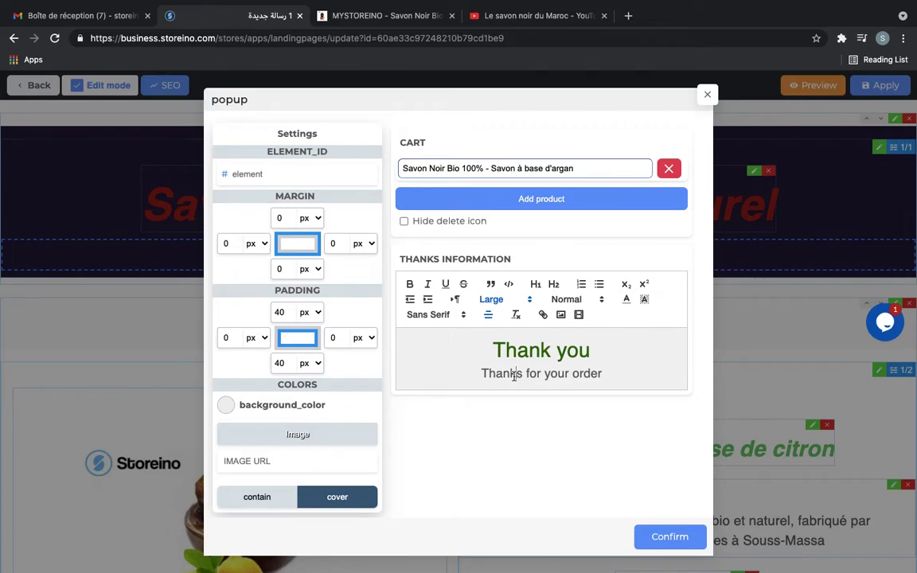
{"action": "triple_click", "coordinate": [537, 344]}
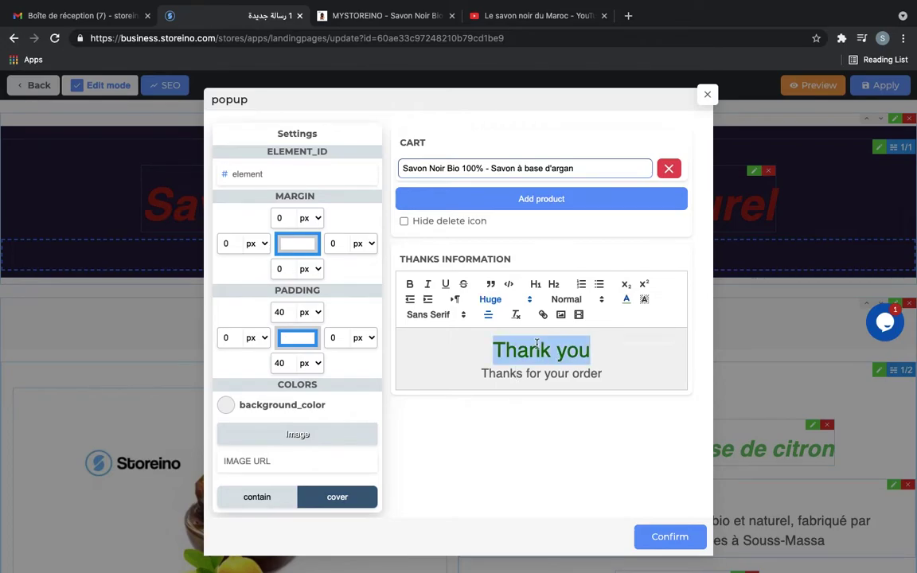
{"action": "key", "text": "BackSpace"}
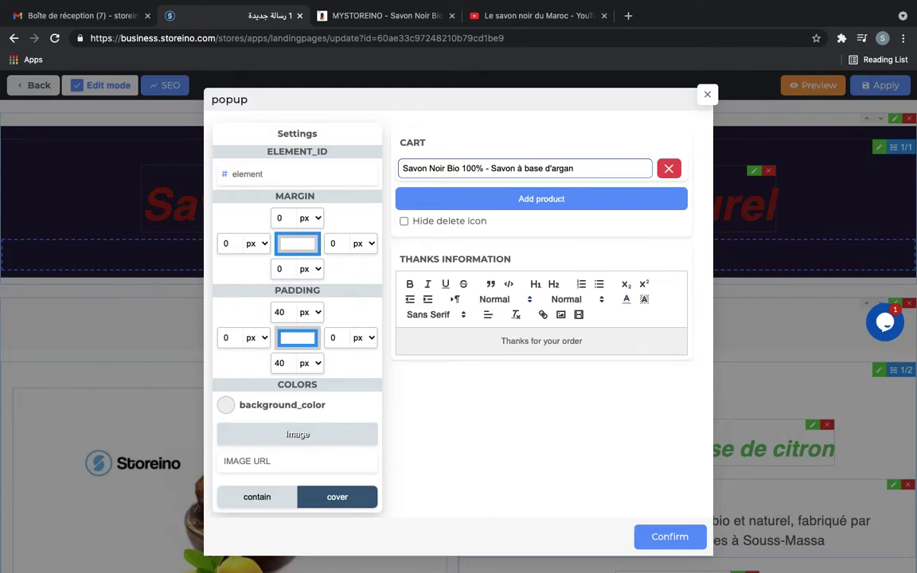
Rewrite the thanks text as 'Votre commande est enregistrée' above 'Merci pour votre commande'
{"action": "scroll", "coordinate": [497, 334], "scroll_direction": "down", "scroll_amount": 1}
{"action": "triple_click", "coordinate": [498, 334]}
{"action": "type", "text": "Merci pour votre commande"}
{"action": "left_click", "coordinate": [475, 335]}
{"action": "key", "text": "Return"}
{"action": "key", "text": "Up"}
{"action": "type", "text": "Vore c"}
{"action": "key", "text": "BackSpace"}
{"action": "key", "text": "BackSpace"}
{"action": "key", "text": "BackSpace"}
{"action": "key", "text": "BackSpace"}
{"action": "type", "text": "tre commande est enregistrée"}
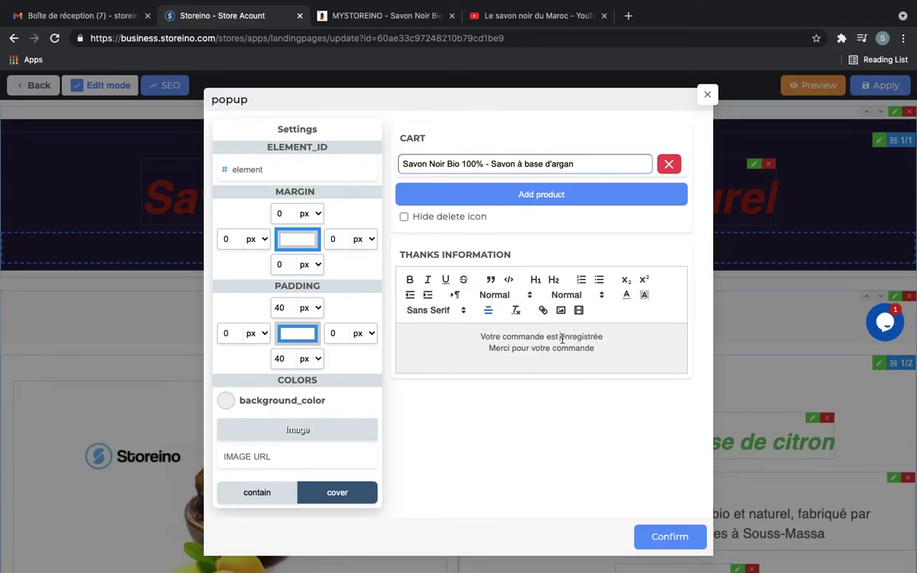
Style 'Votre commande est enregistrée' bold, italic, Huge, Heading 2 and green
{"action": "triple_click", "coordinate": [562, 338]}
{"action": "left_click", "coordinate": [409, 279]}
{"action": "left_click", "coordinate": [428, 280]}
{"action": "left_click", "coordinate": [504, 294]}
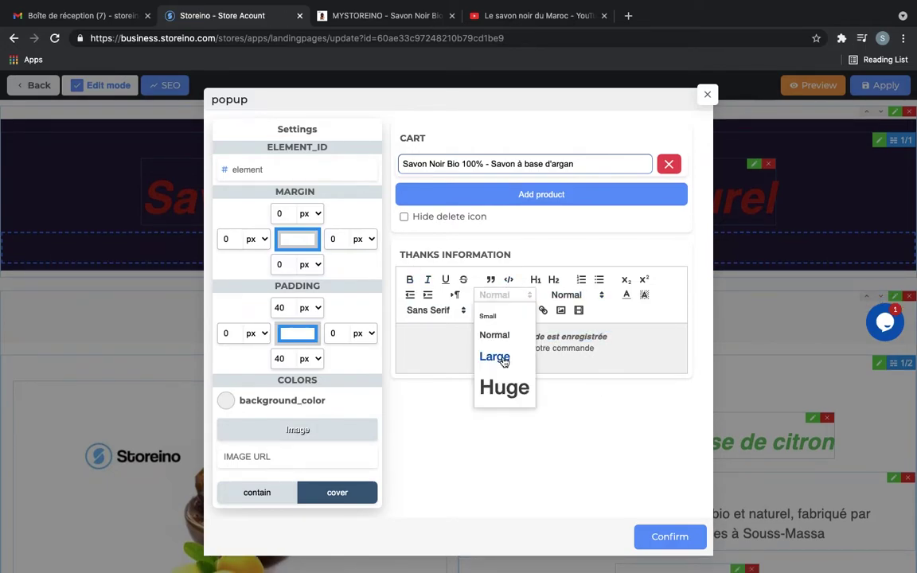
{"action": "left_click", "coordinate": [504, 387]}
{"action": "left_click", "coordinate": [577, 294]}
{"action": "left_click", "coordinate": [589, 322]}
{"action": "left_click", "coordinate": [535, 280]}
{"action": "left_click", "coordinate": [553, 279]}
{"action": "left_click", "coordinate": [626, 295]}
{"action": "left_click", "coordinate": [682, 338]}
Set the 'Merci pour votre commande' line to Huge text size
{"action": "triple_click", "coordinate": [541, 410]}
{"action": "left_click", "coordinate": [491, 295]}
{"action": "left_click", "coordinate": [504, 360]}
{"action": "left_click", "coordinate": [490, 294]}
{"action": "left_click", "coordinate": [504, 387]}
{"action": "left_click", "coordinate": [422, 389]}
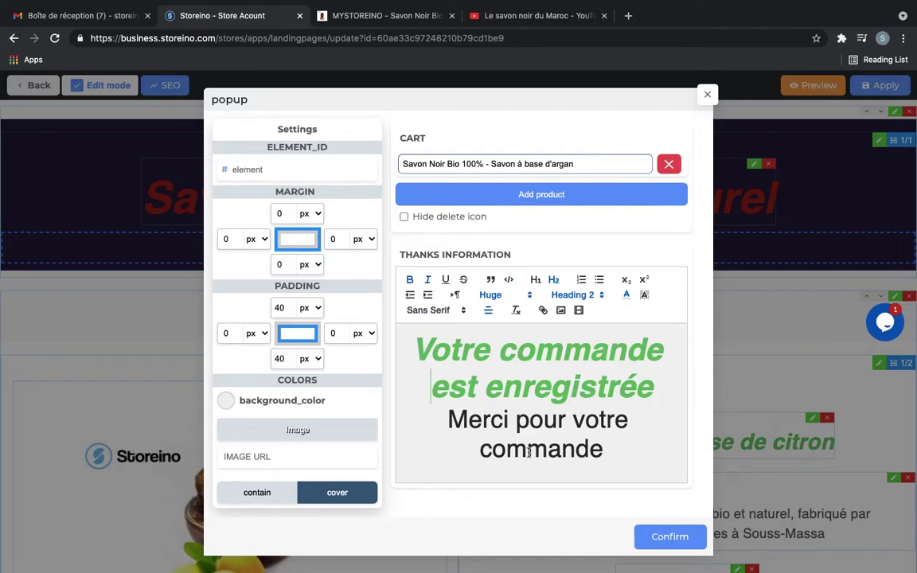
Give the checkout block a pure white background and confirm its settings
{"action": "left_click", "coordinate": [227, 401]}
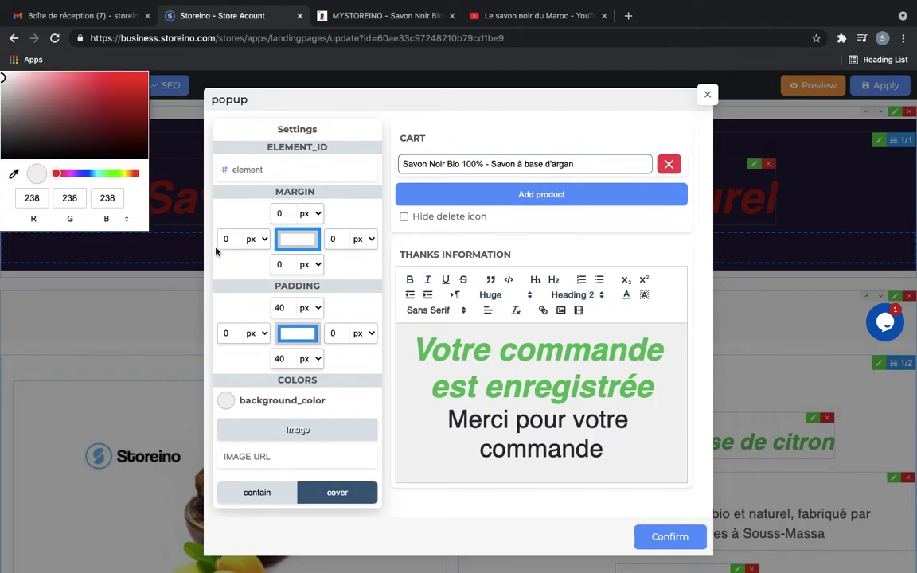
{"action": "left_click", "coordinate": [69, 173]}
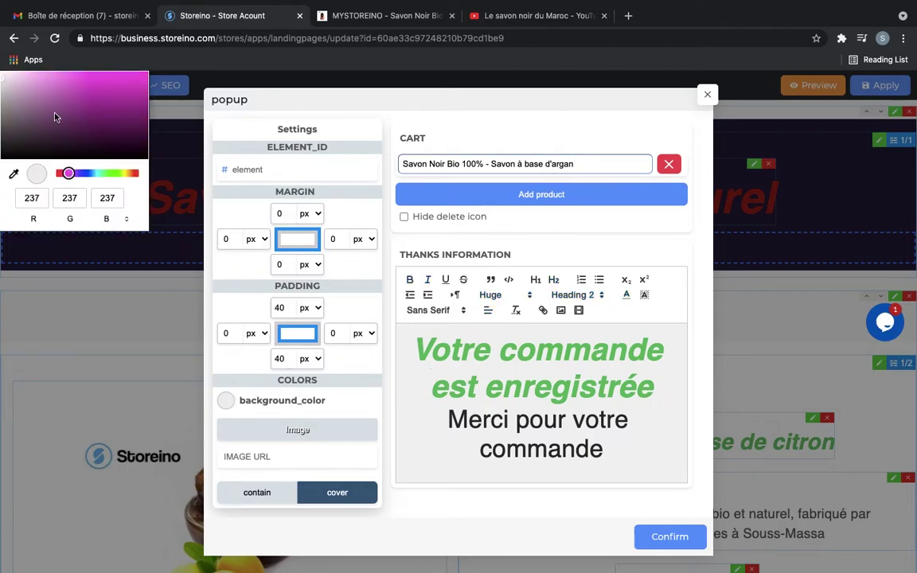
{"action": "left_click", "coordinate": [37, 95]}
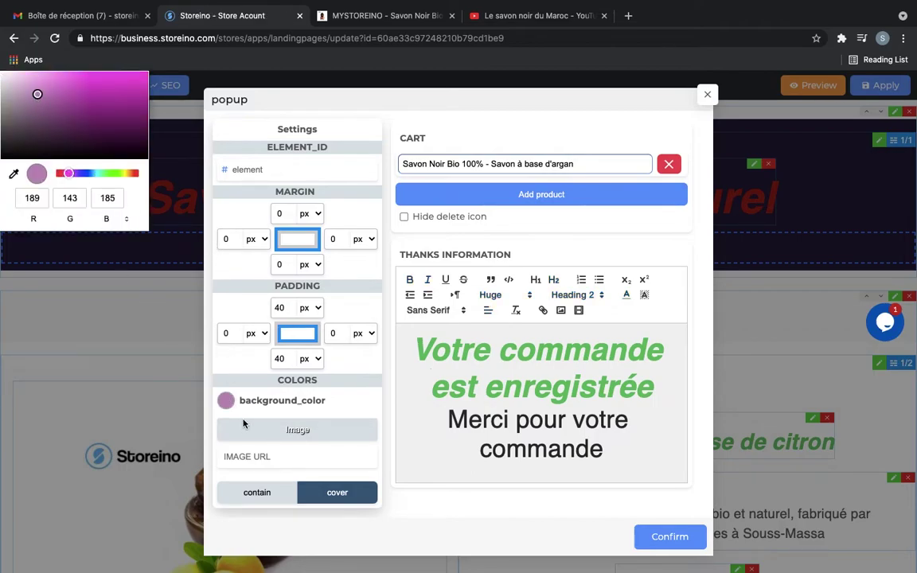
{"action": "left_click_drag", "start_coordinate": [35, 96], "coordinate": [1, 68]}
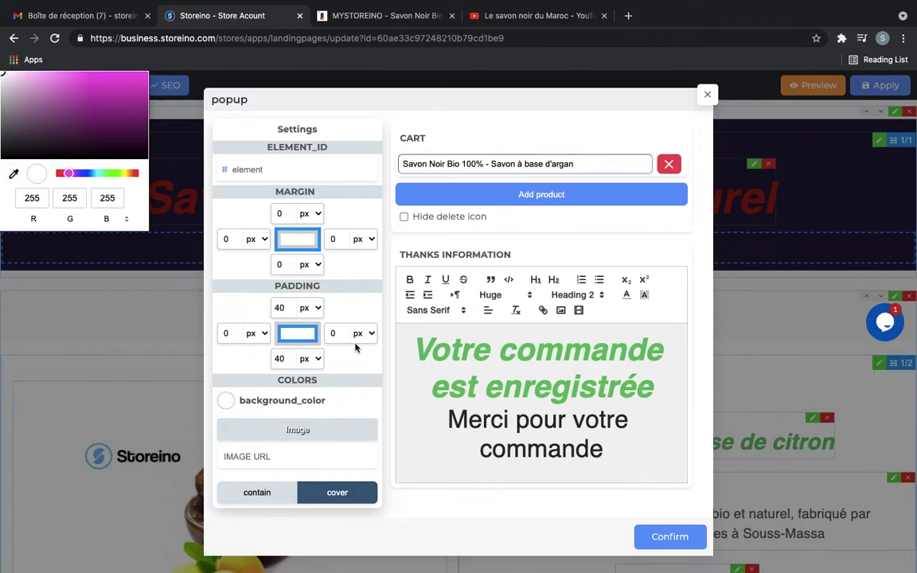
{"action": "left_click", "coordinate": [393, 468]}
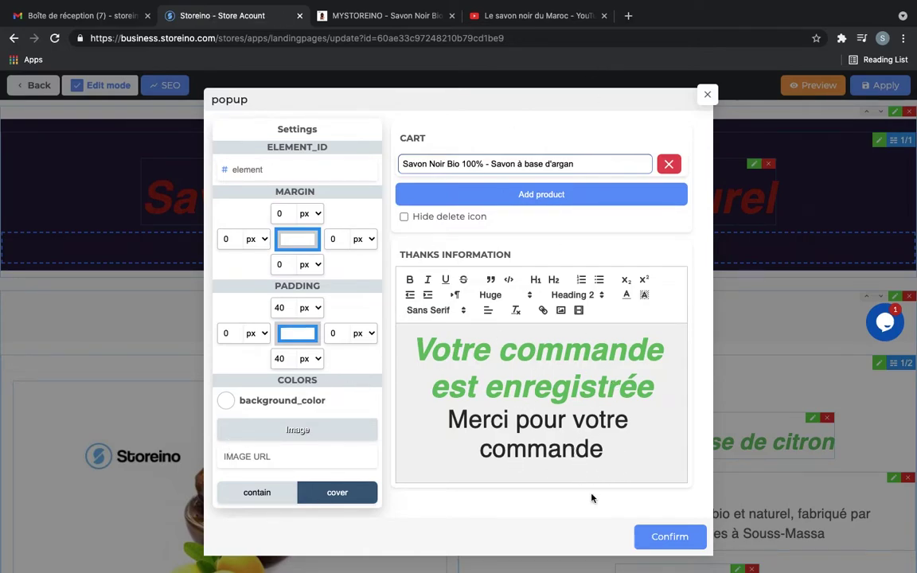
{"action": "left_click", "coordinate": [661, 537]}
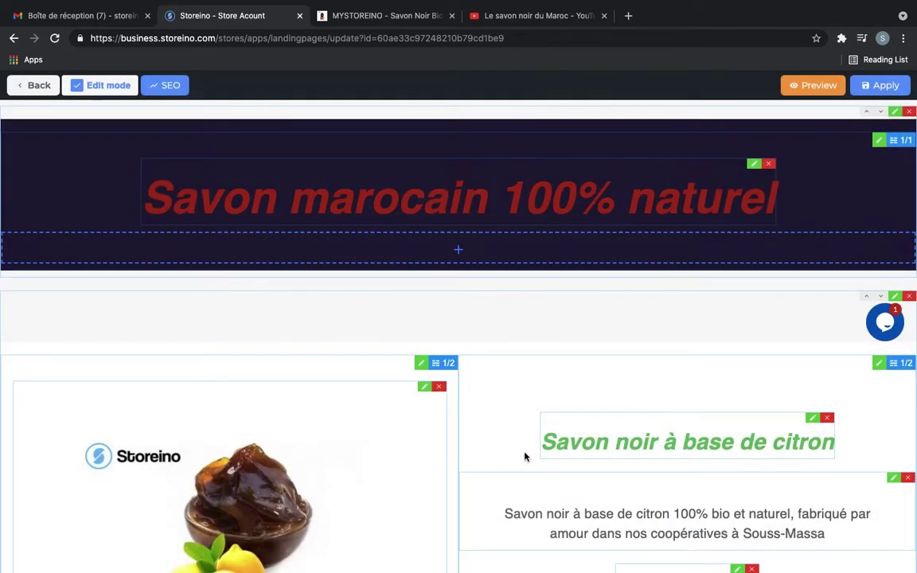
Shift the checkout order form up one position, above the Arabic copyright footer
{"action": "scroll", "coordinate": [524, 457], "scroll_direction": "down", "scroll_amount": 10}
{"action": "scroll", "coordinate": [525, 457], "scroll_direction": "up", "scroll_amount": 5}
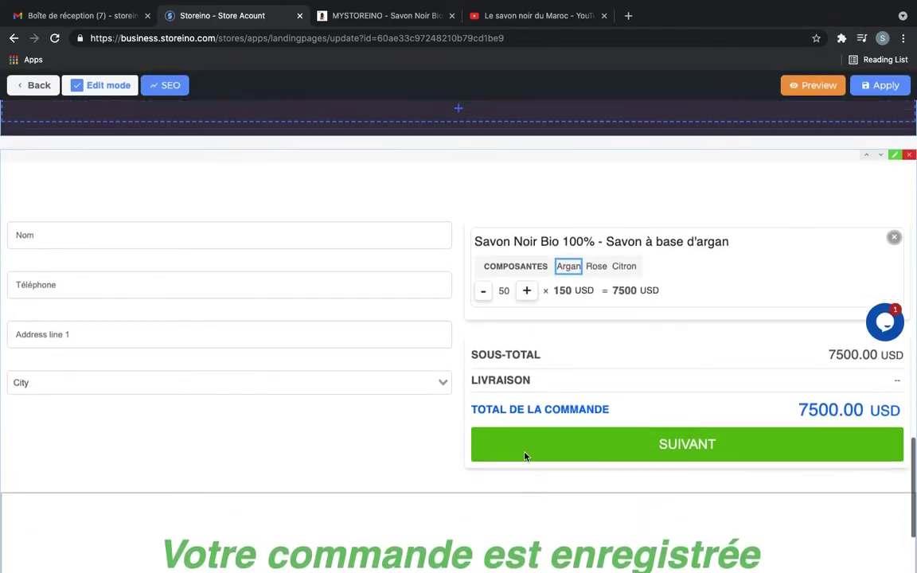
{"action": "scroll", "coordinate": [852, 383], "scroll_direction": "up", "scroll_amount": 1}
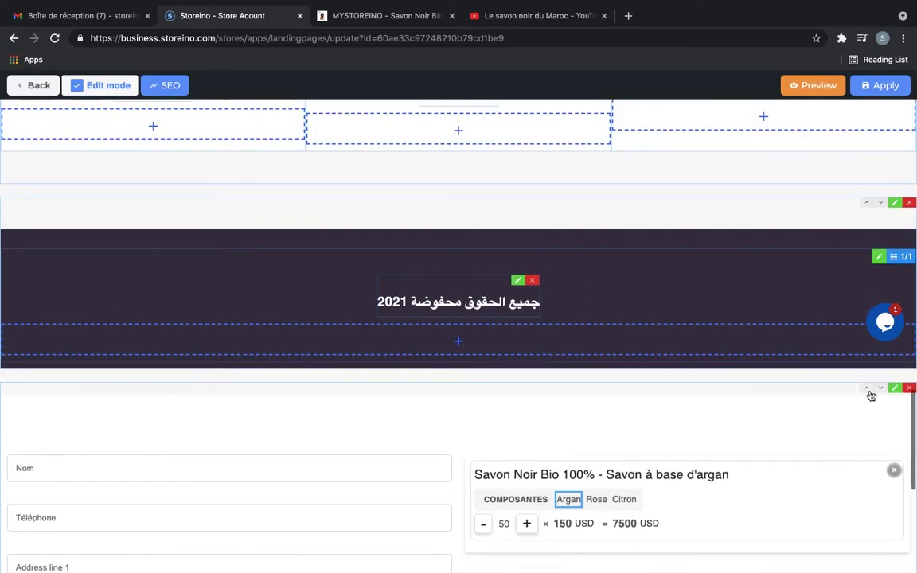
{"action": "scroll", "coordinate": [869, 393], "scroll_direction": "up", "scroll_amount": 3}
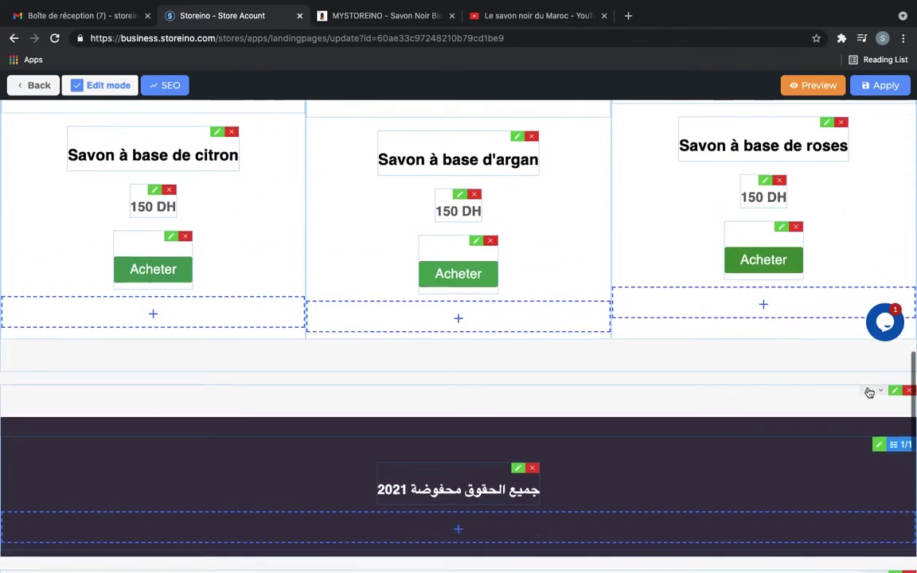
{"action": "scroll", "coordinate": [868, 390], "scroll_direction": "down", "scroll_amount": 2}
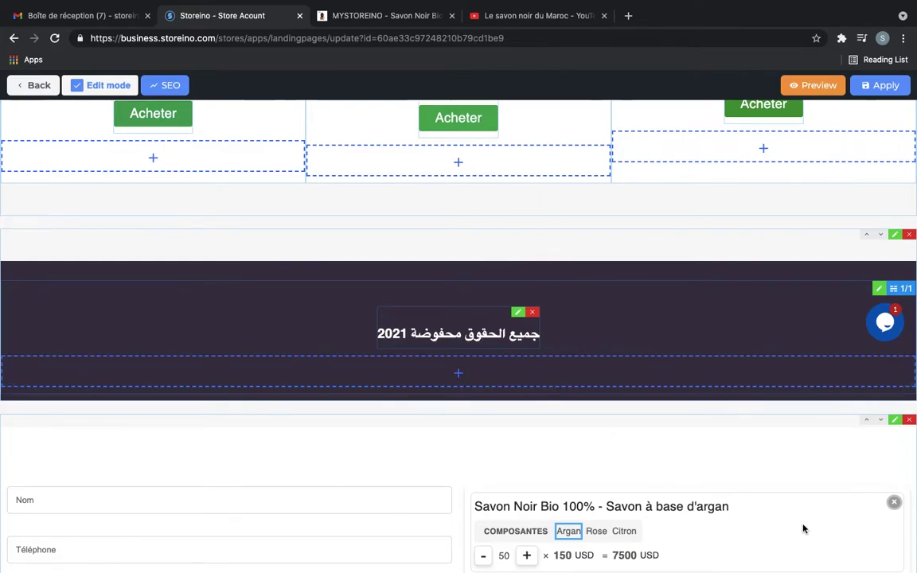
{"action": "left_click", "coordinate": [867, 421]}
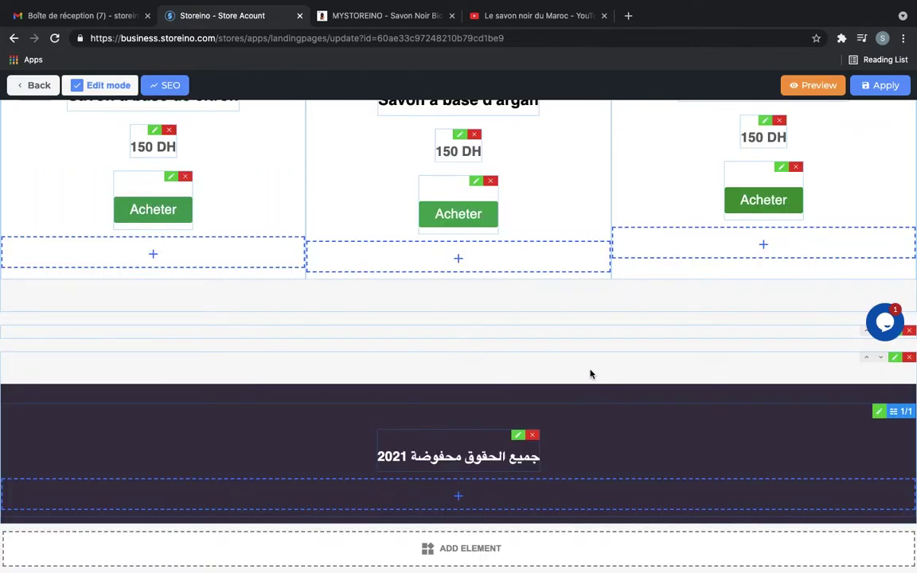
{"action": "scroll", "coordinate": [566, 350], "scroll_direction": "up", "scroll_amount": 5}
{"action": "scroll", "coordinate": [567, 350], "scroll_direction": "down", "scroll_amount": 12}
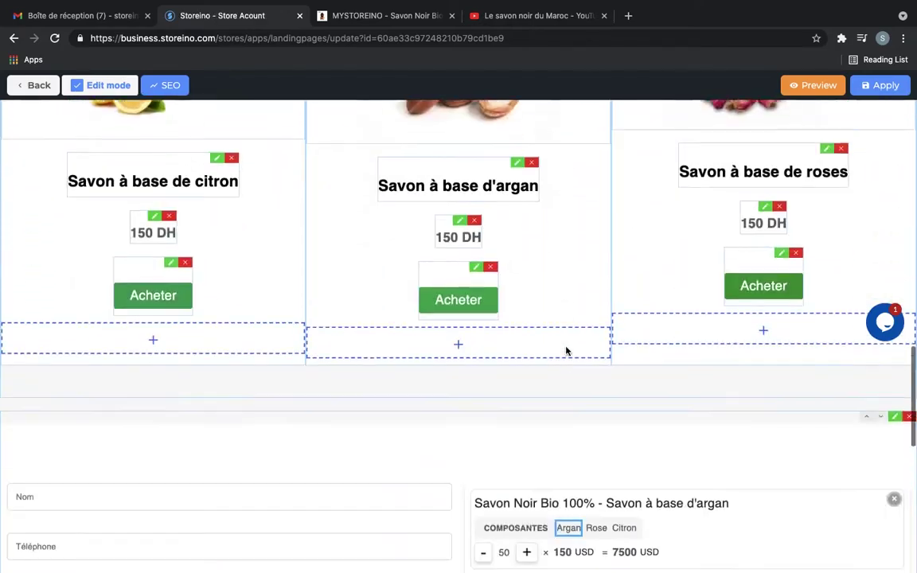
{"action": "scroll", "coordinate": [452, 201], "scroll_direction": "up", "scroll_amount": 3}
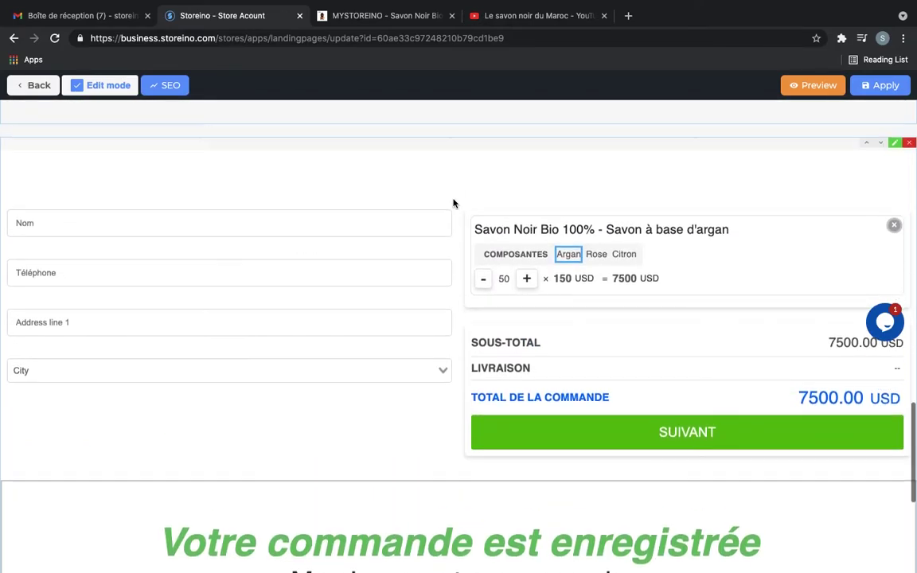
{"action": "scroll", "coordinate": [490, 471], "scroll_direction": "down", "scroll_amount": 2}
{"action": "scroll", "coordinate": [511, 498], "scroll_direction": "down", "scroll_amount": 2}
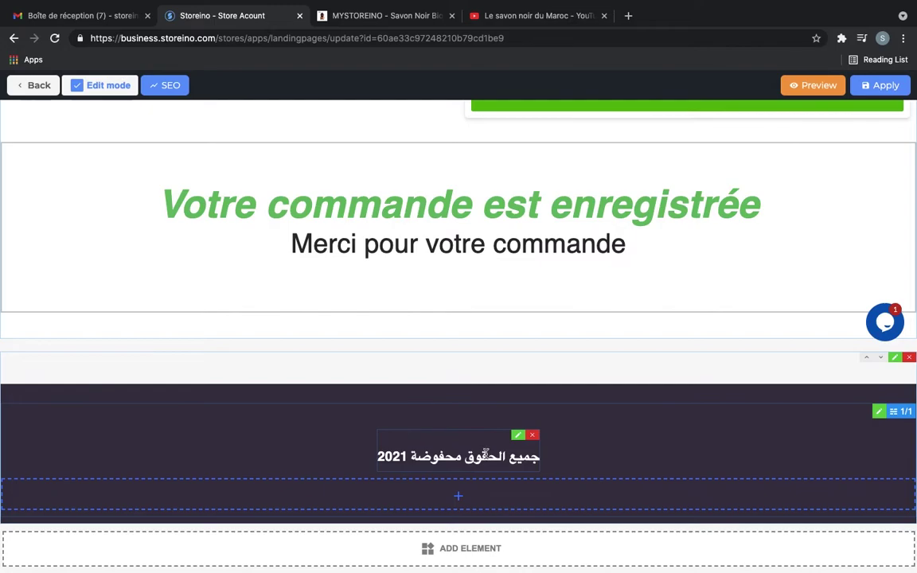
Change the footer text from the Arabic notice to 'Copyright: Storeino.com 2021'
{"action": "left_click", "coordinate": [518, 436]}
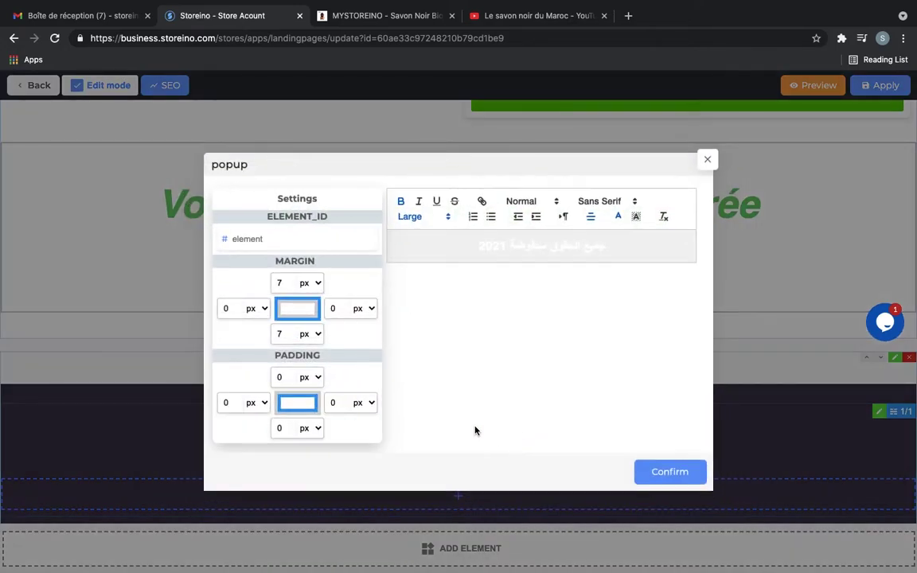
{"action": "triple_click", "coordinate": [528, 250]}
{"action": "key", "text": "BackSpace"}
{"action": "type", "text": "Copyright: Storeino.com 2021"}
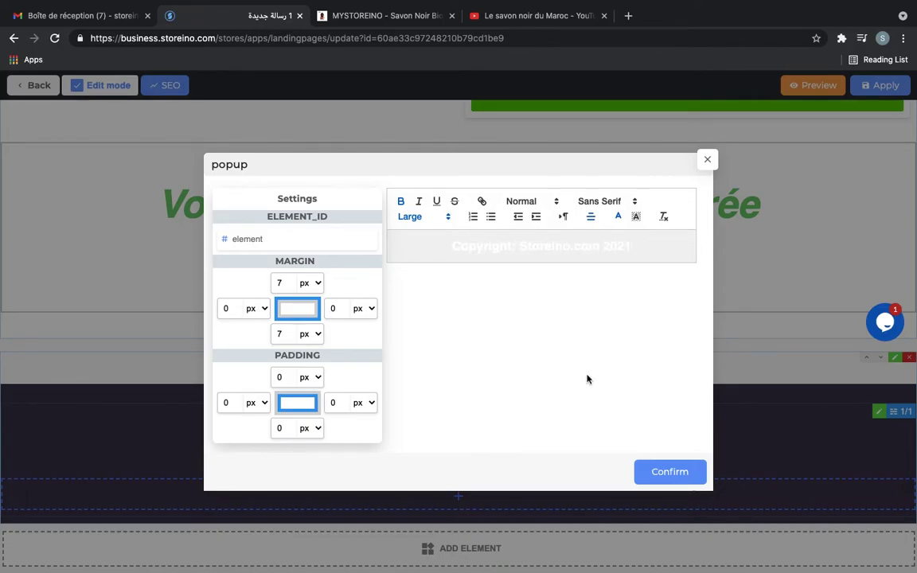
{"action": "key", "text": "Escape"}
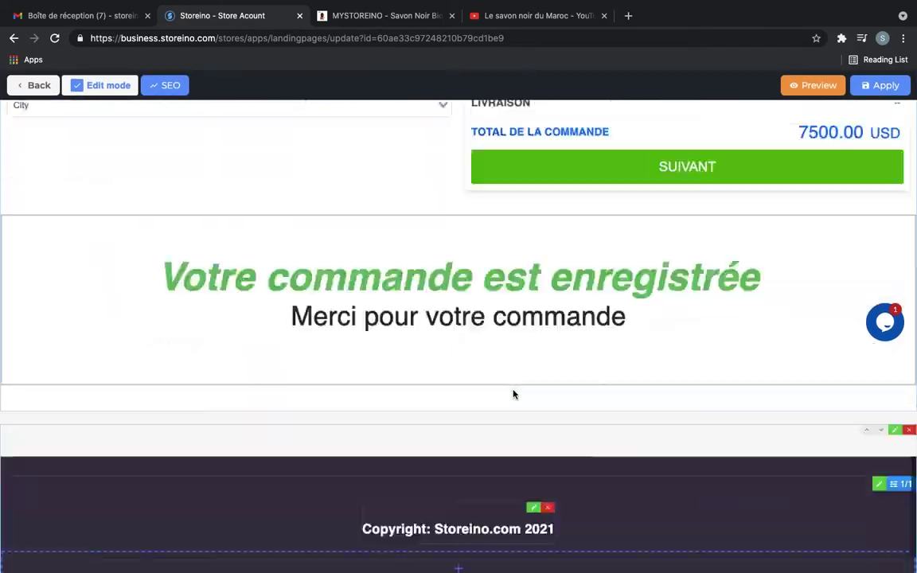
{"action": "scroll", "coordinate": [513, 394], "scroll_direction": "down", "scroll_amount": 2}
{"action": "scroll", "coordinate": [513, 394], "scroll_direction": "up", "scroll_amount": 10}
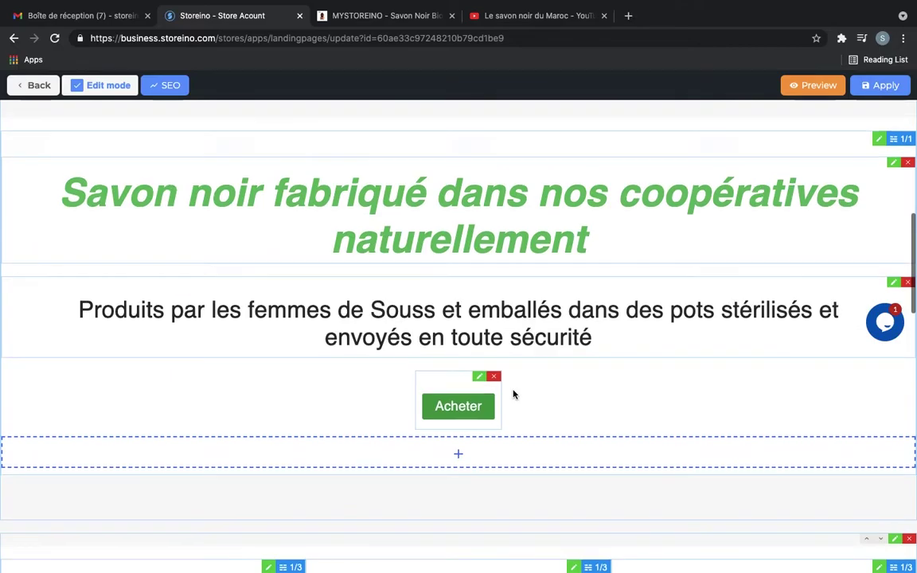
{"action": "scroll", "coordinate": [513, 394], "scroll_direction": "down", "scroll_amount": 4}
{"action": "scroll", "coordinate": [513, 394], "scroll_direction": "down", "scroll_amount": 15}
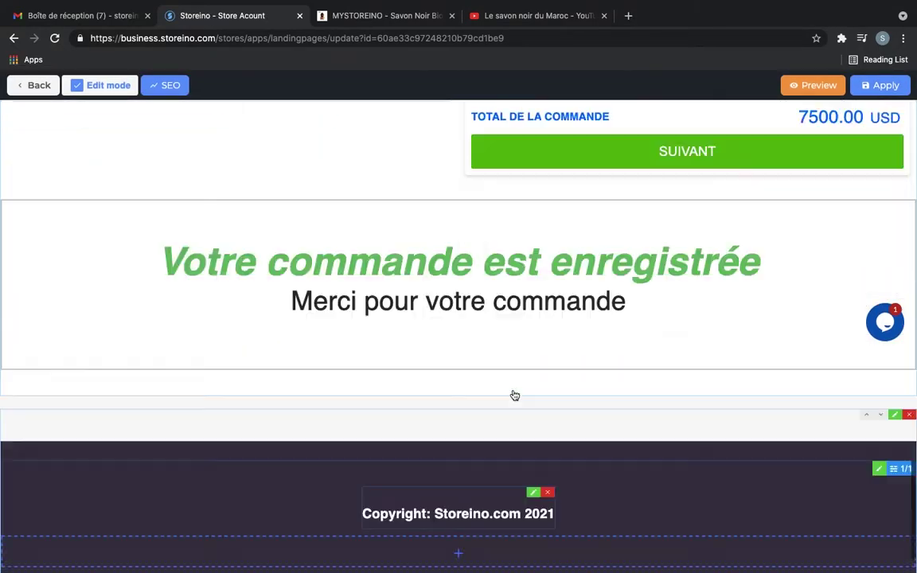
{"action": "scroll", "coordinate": [513, 394], "scroll_direction": "up", "scroll_amount": 10}
{"action": "scroll", "coordinate": [513, 394], "scroll_direction": "up", "scroll_amount": 8}
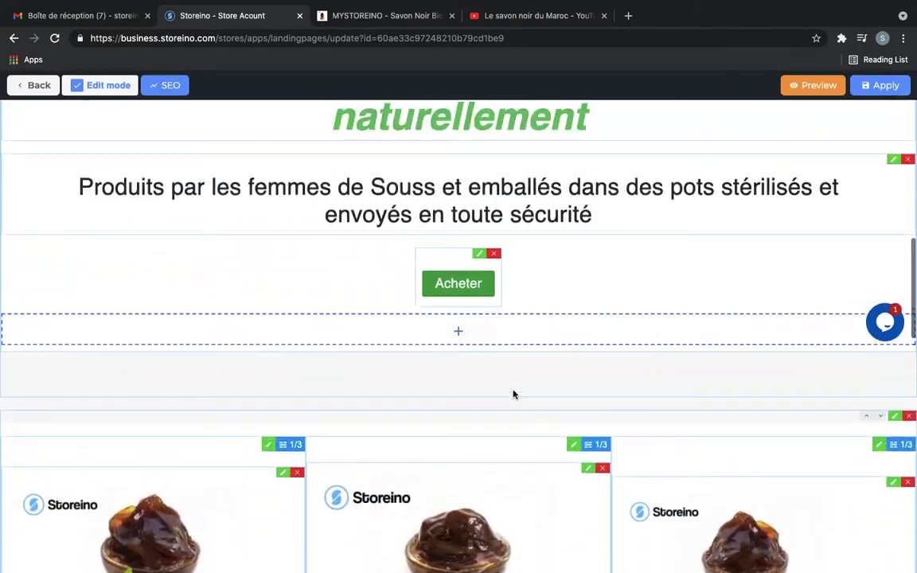
{"action": "scroll", "coordinate": [514, 394], "scroll_direction": "down", "scroll_amount": 5}
{"action": "scroll", "coordinate": [513, 394], "scroll_direction": "up", "scroll_amount": 2}
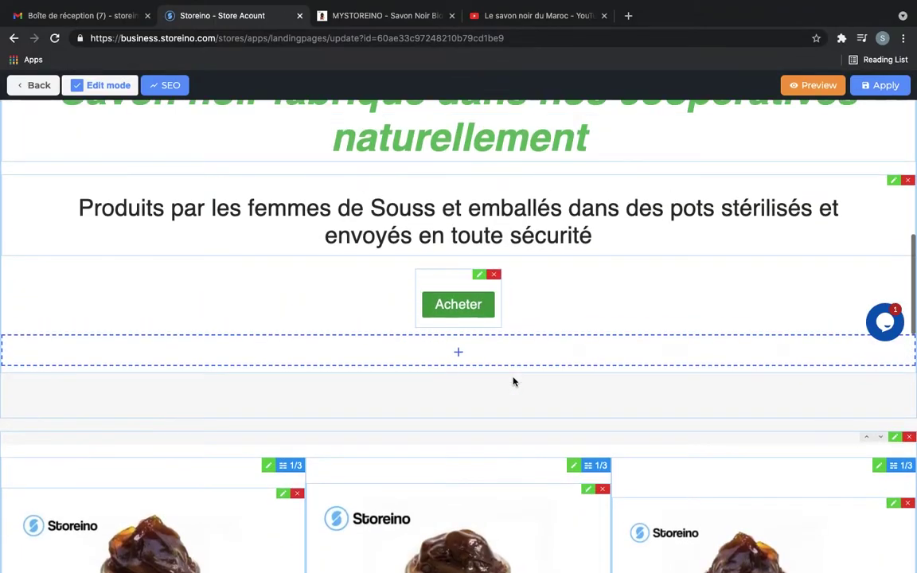
Try inserting blocks under the Acheter and Acheter maintenant buttons, cancelling both times
{"action": "left_click", "coordinate": [458, 352]}
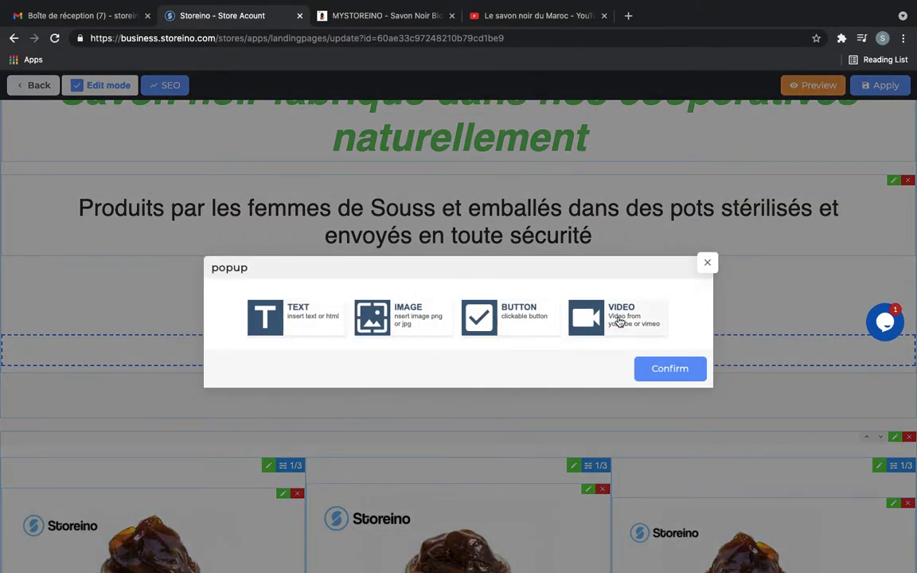
{"action": "left_click", "coordinate": [509, 317]}
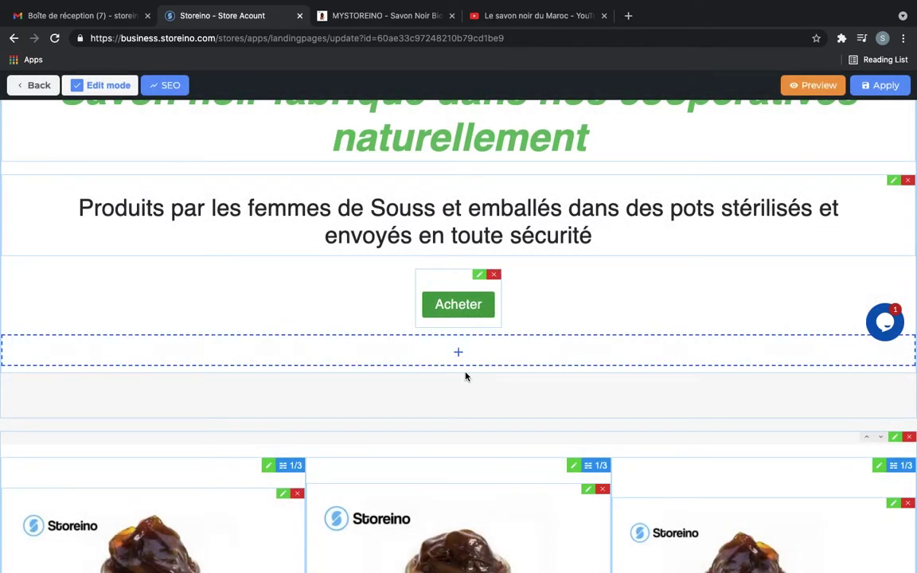
{"action": "scroll", "coordinate": [467, 377], "scroll_direction": "up", "scroll_amount": 1}
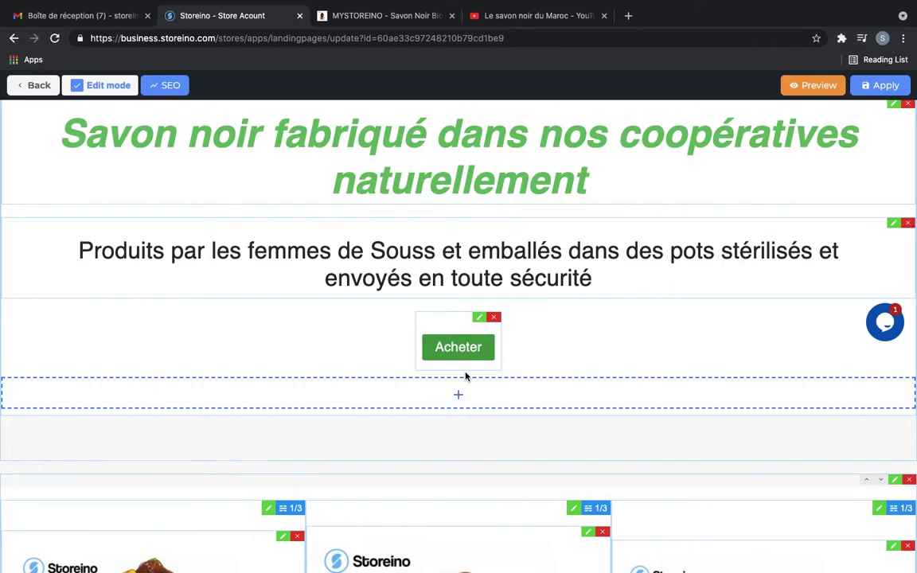
{"action": "scroll", "coordinate": [467, 374], "scroll_direction": "up", "scroll_amount": 5}
{"action": "scroll", "coordinate": [245, 120], "scroll_direction": "down", "scroll_amount": 2}
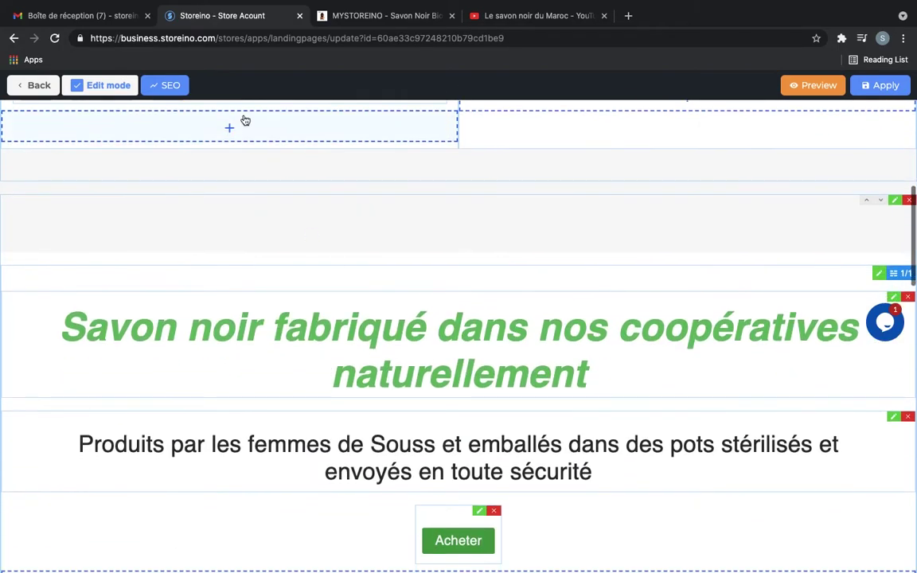
{"action": "scroll", "coordinate": [456, 312], "scroll_direction": "up", "scroll_amount": 2}
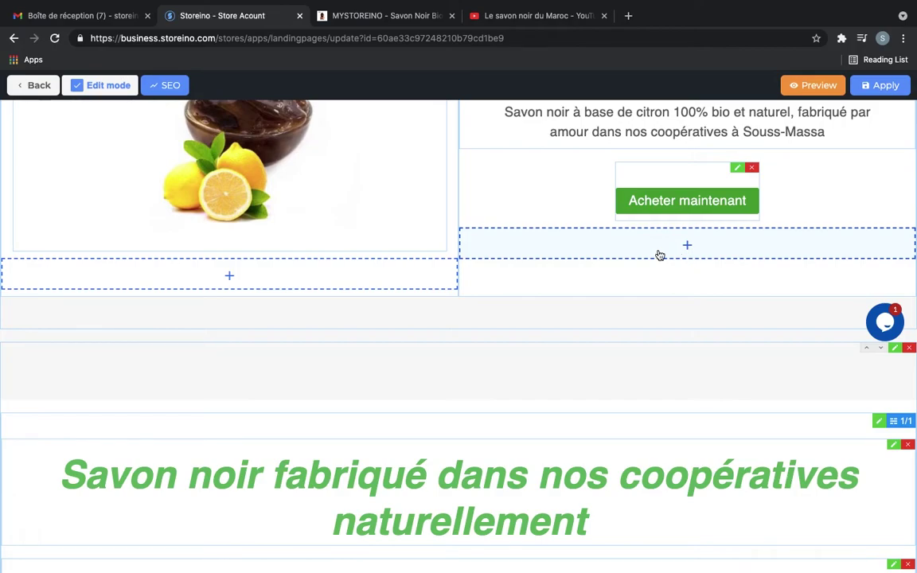
{"action": "left_click", "coordinate": [659, 255]}
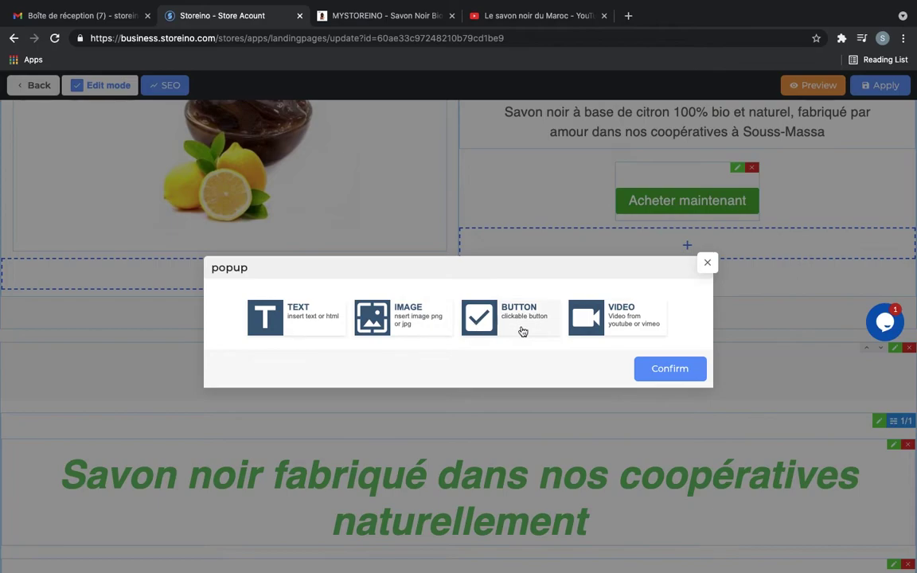
{"action": "left_click", "coordinate": [713, 273]}
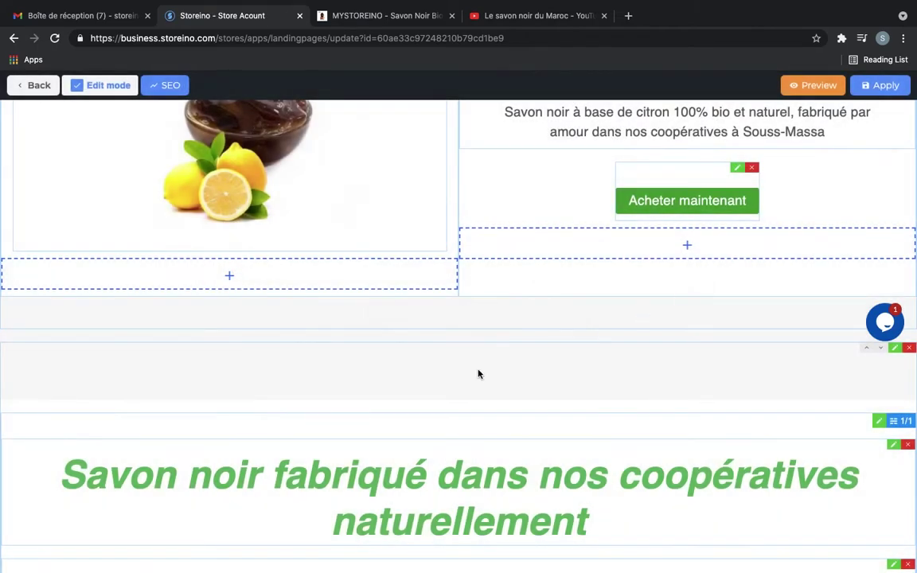
{"action": "scroll", "coordinate": [478, 374], "scroll_direction": "down", "scroll_amount": 5}
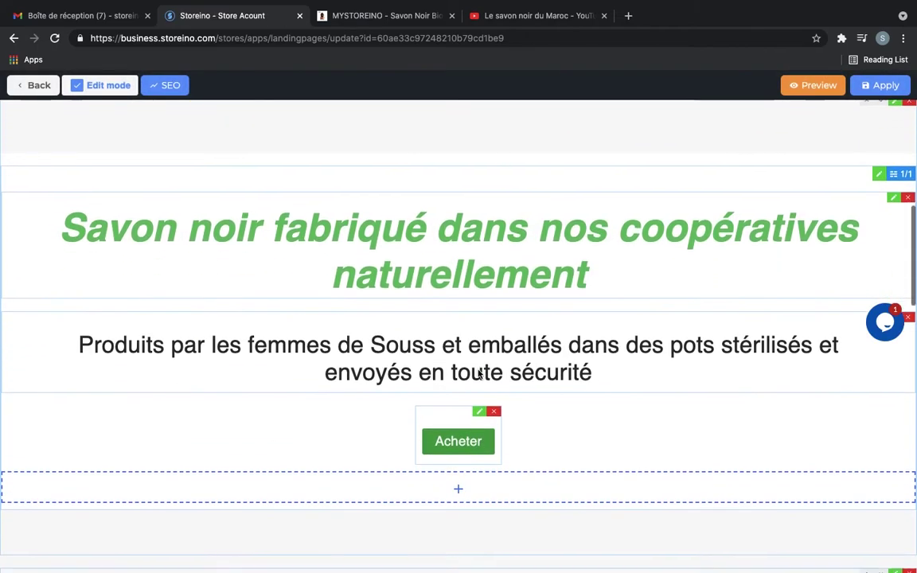
{"action": "scroll", "coordinate": [461, 354], "scroll_direction": "up", "scroll_amount": 1}
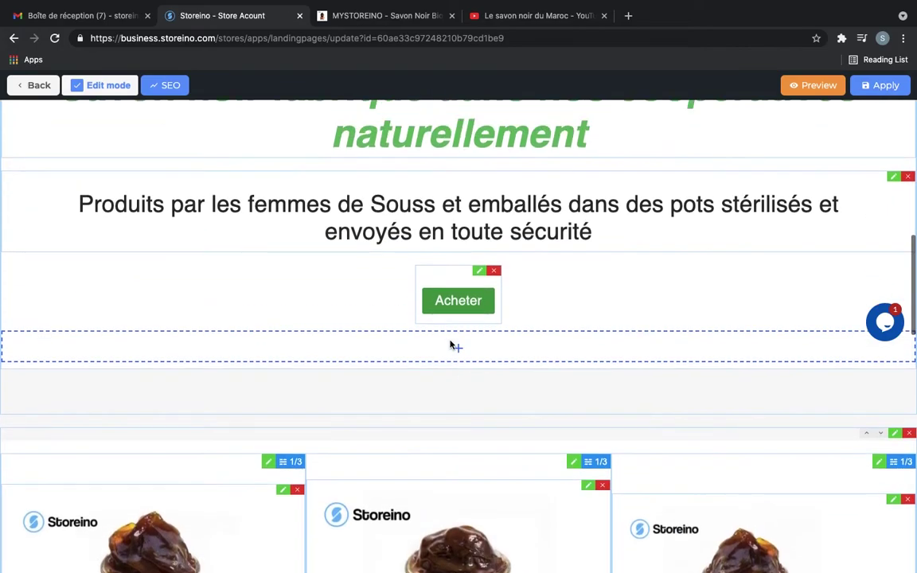
{"action": "left_click", "coordinate": [457, 350]}
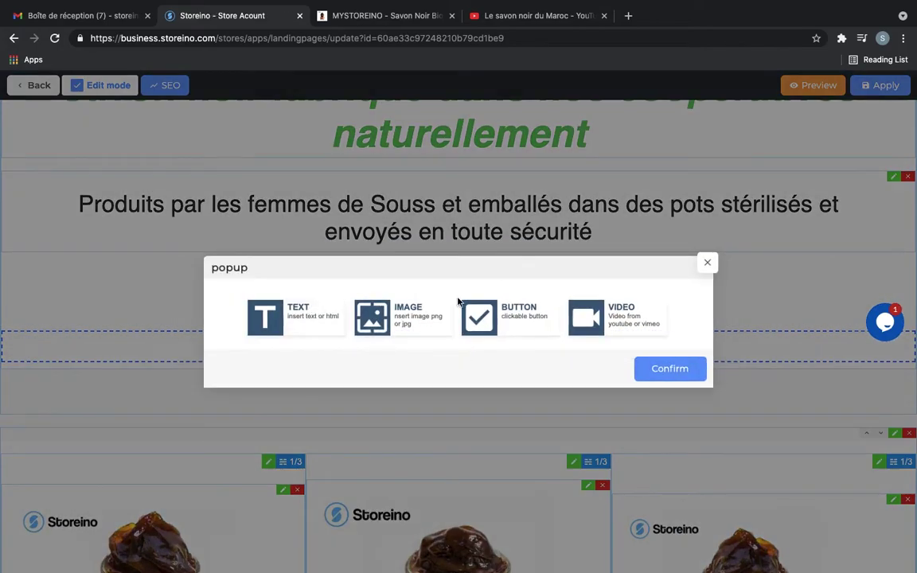
{"action": "left_click", "coordinate": [597, 317]}
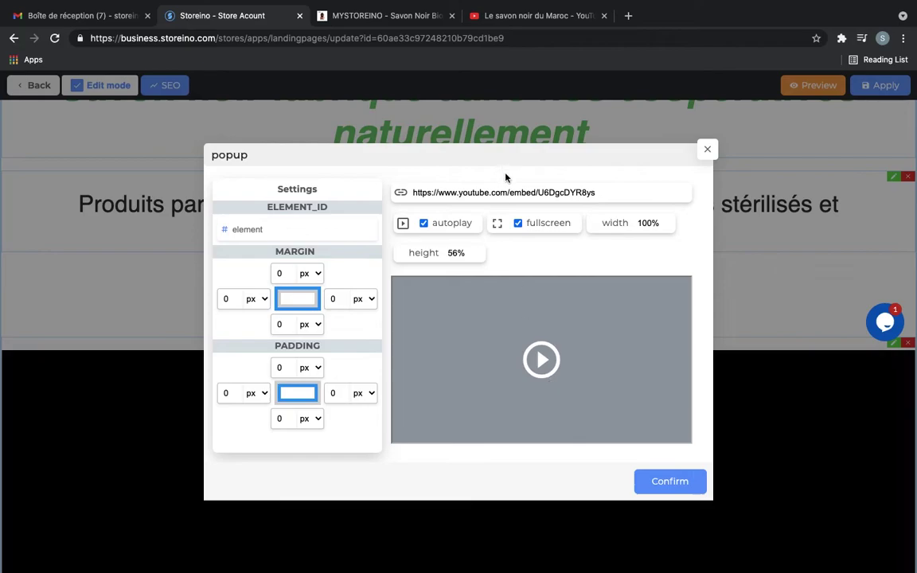
{"action": "triple_click", "coordinate": [523, 192]}
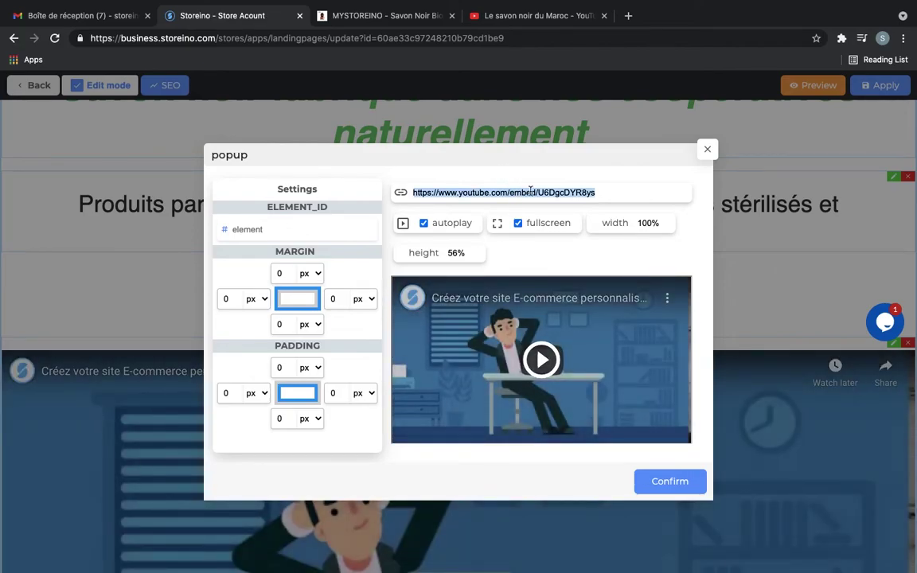
{"action": "left_click", "coordinate": [570, 192]}
{"action": "double_click", "coordinate": [561, 192]}
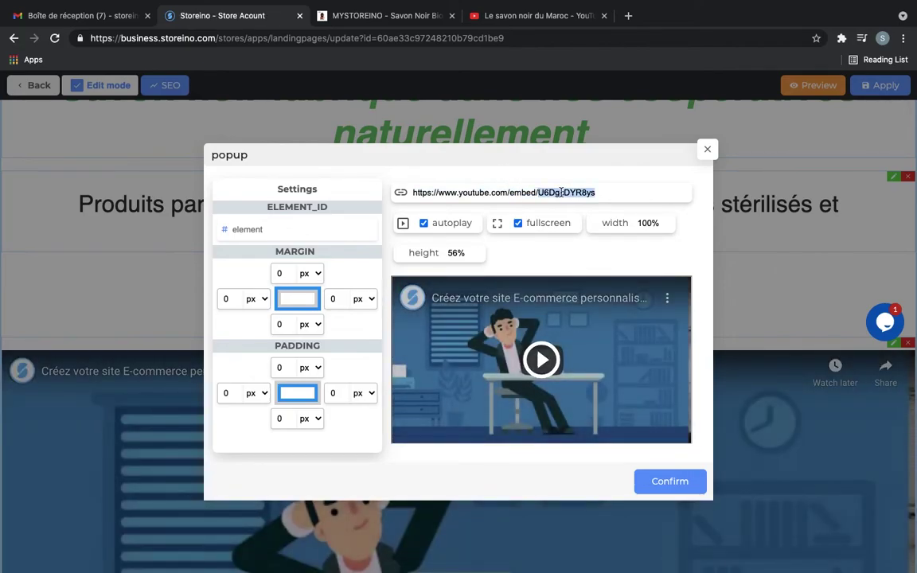
{"action": "key", "text": "BackSpace"}
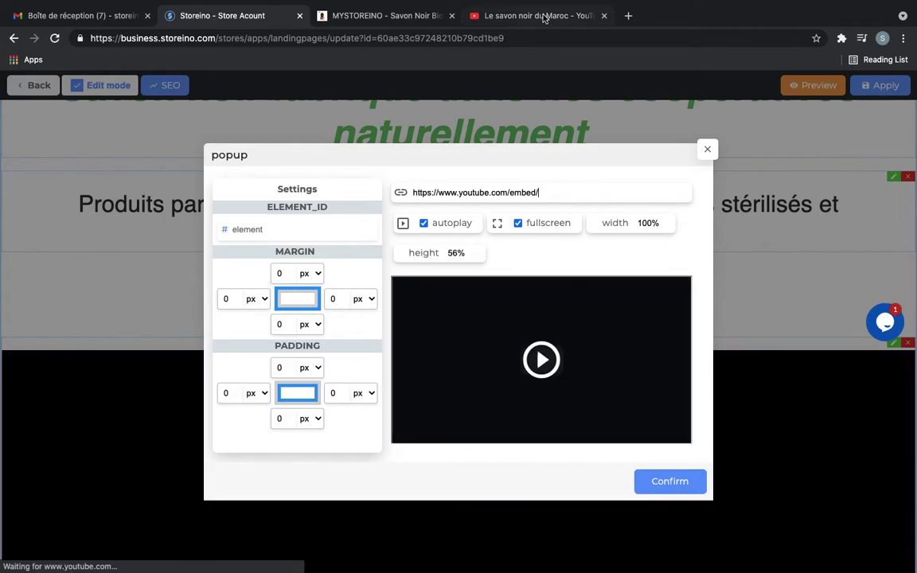
{"action": "left_click", "coordinate": [544, 18]}
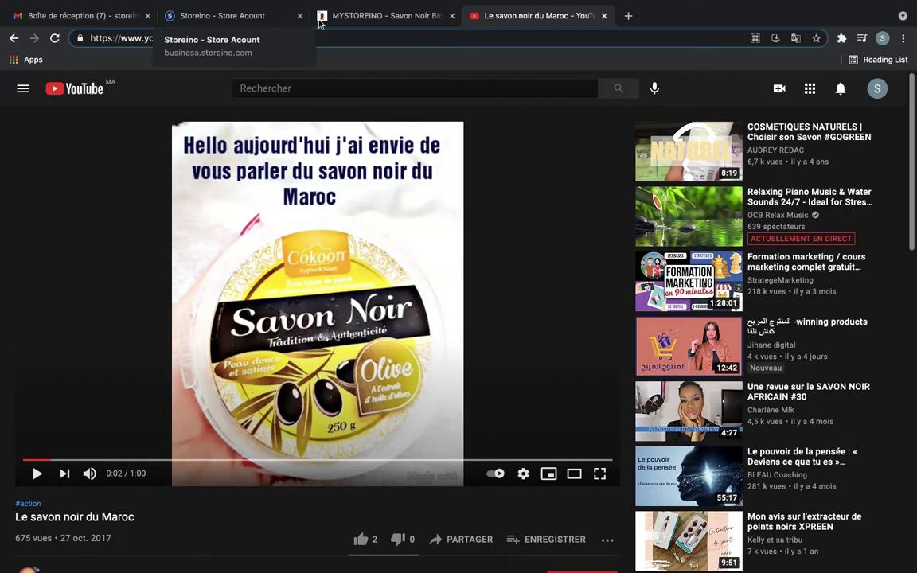
Copy the video ID XNgmVsMP2Fw from the Le savon noir du Maroc YouTube page address
{"action": "left_click", "coordinate": [357, 40]}
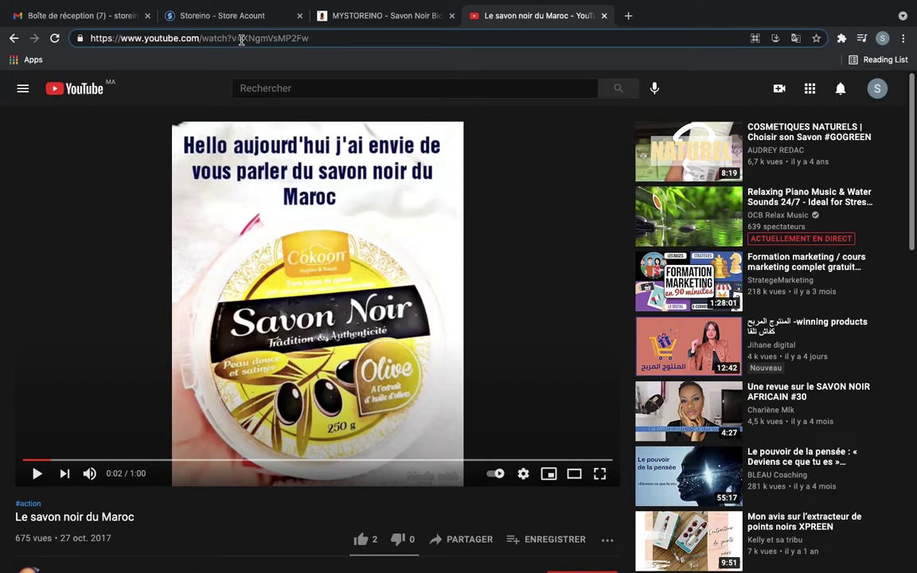
{"action": "double_click", "coordinate": [252, 38]}
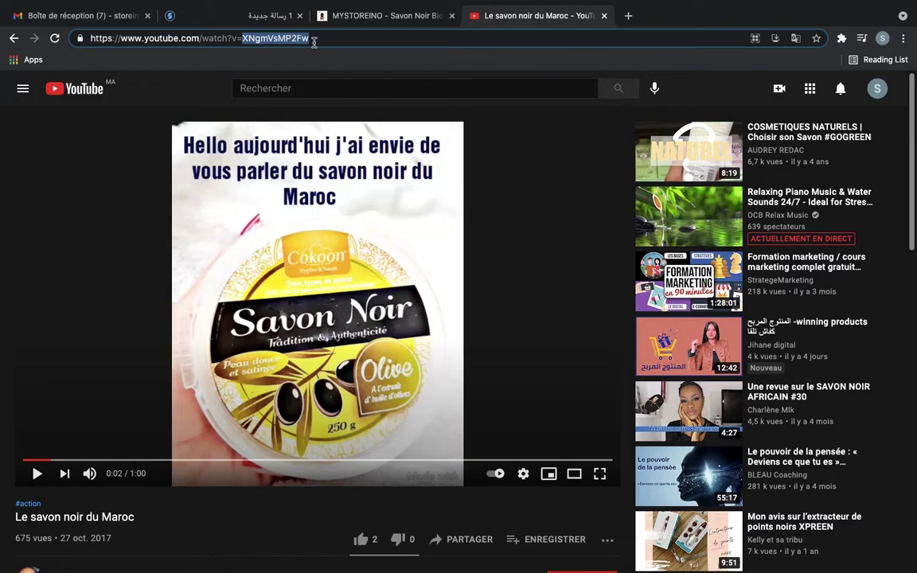
{"action": "left_click", "coordinate": [255, 23]}
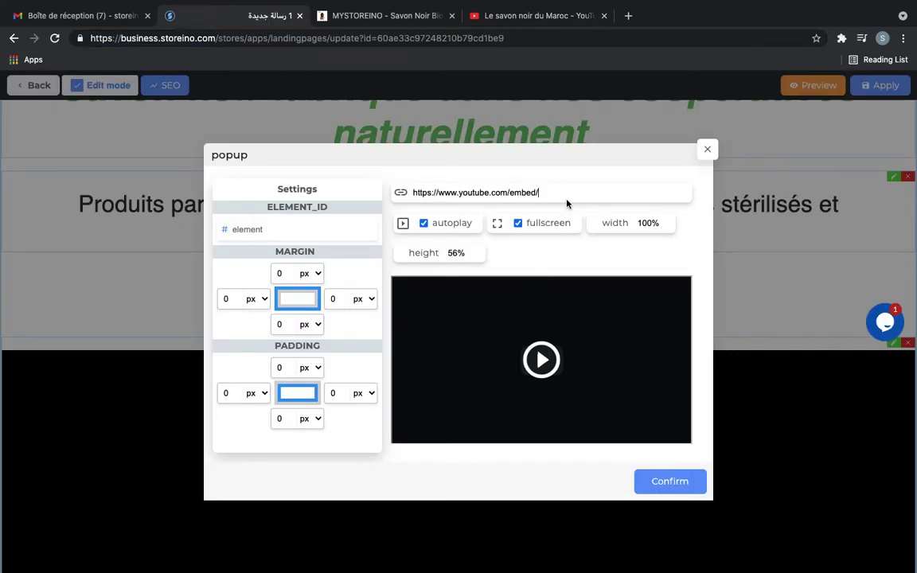
Paste XNgmVsMP2Fw after the embed address and confirm with autoplay and fullscreen enabled
{"action": "type", "text": "XNgmVsMP2Fw"}
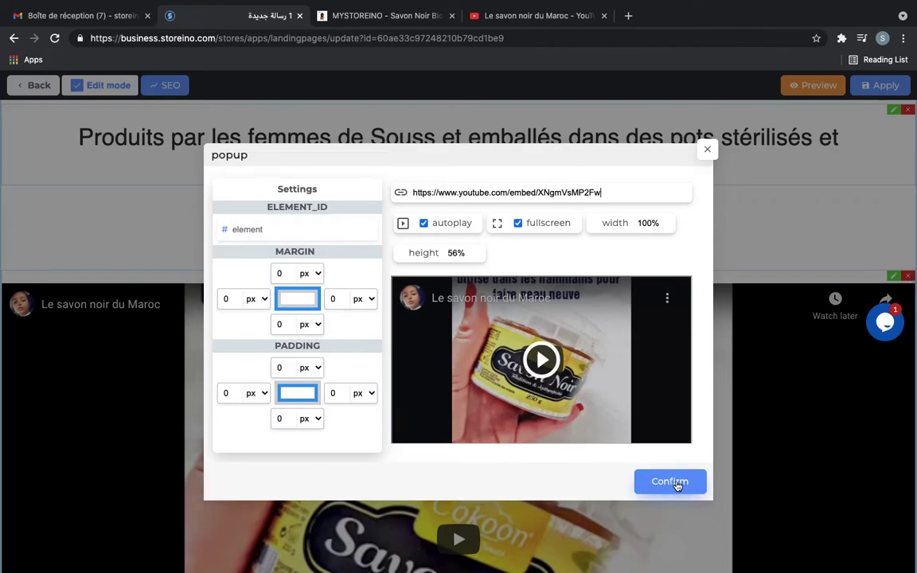
{"action": "left_click", "coordinate": [518, 224]}
{"action": "left_click", "coordinate": [518, 225]}
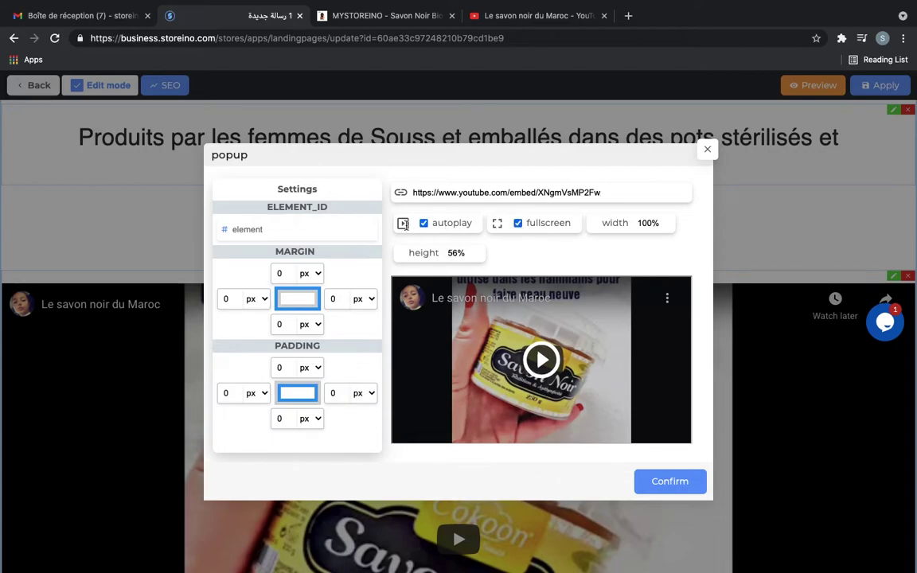
{"action": "left_click", "coordinate": [424, 224]}
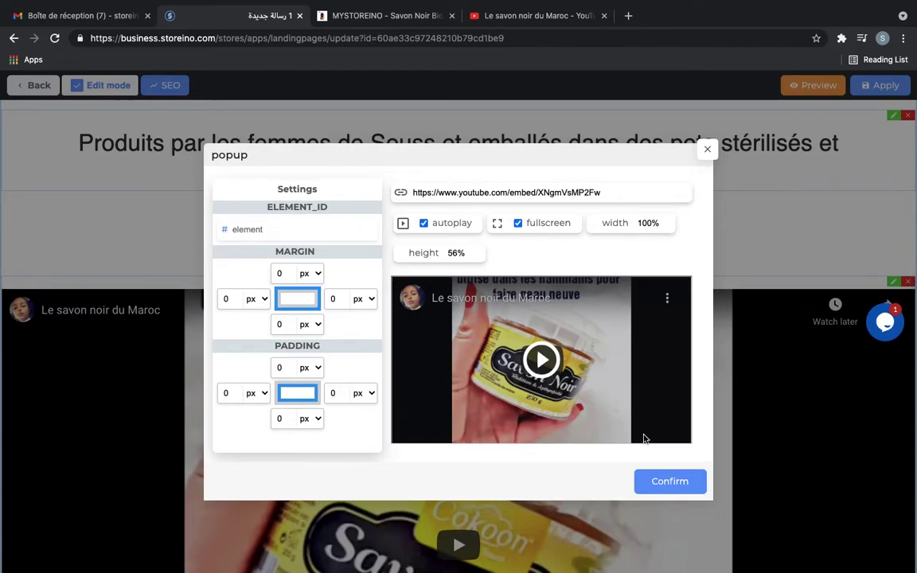
{"action": "left_click", "coordinate": [665, 483]}
Apply the landing page changes and preview the live page
{"action": "scroll", "coordinate": [482, 455], "scroll_direction": "down", "scroll_amount": 3}
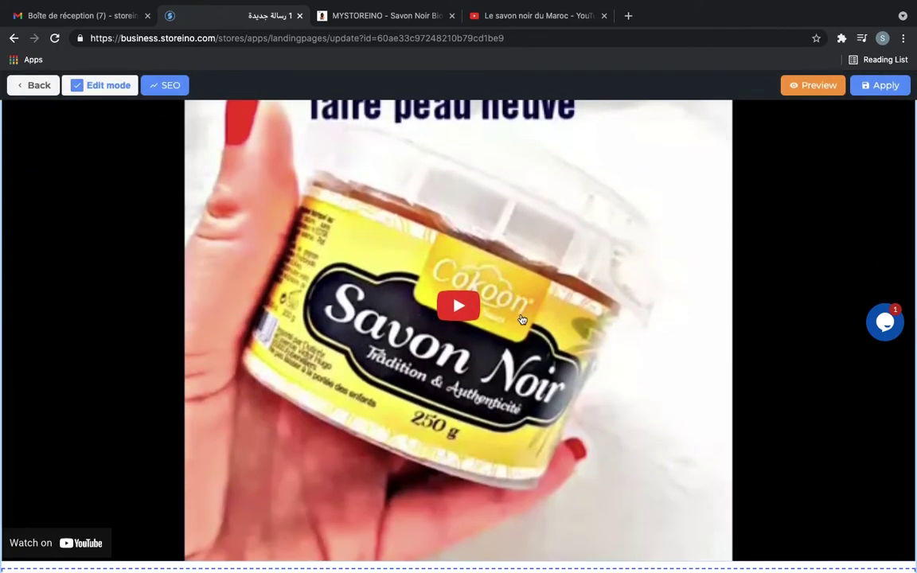
{"action": "scroll", "coordinate": [521, 319], "scroll_direction": "down", "scroll_amount": 20}
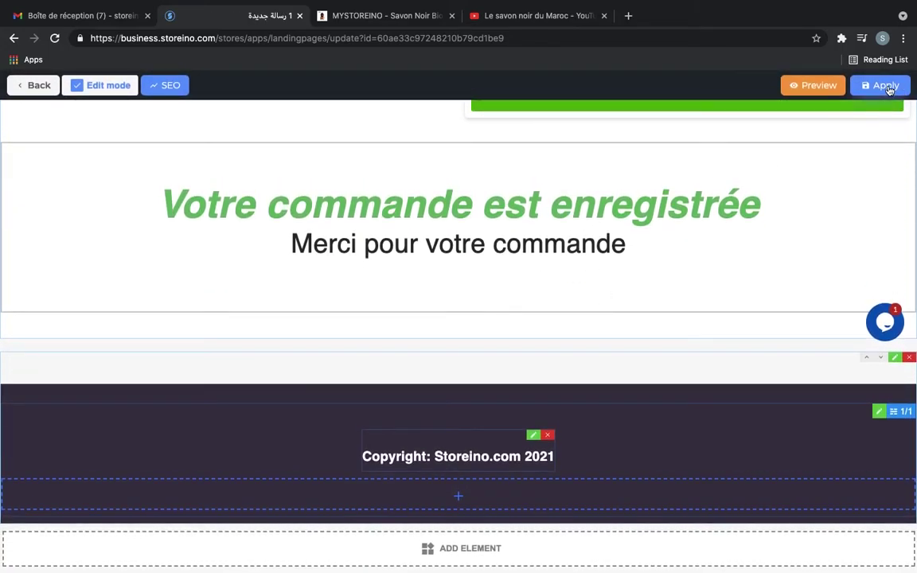
{"action": "left_click", "coordinate": [887, 87]}
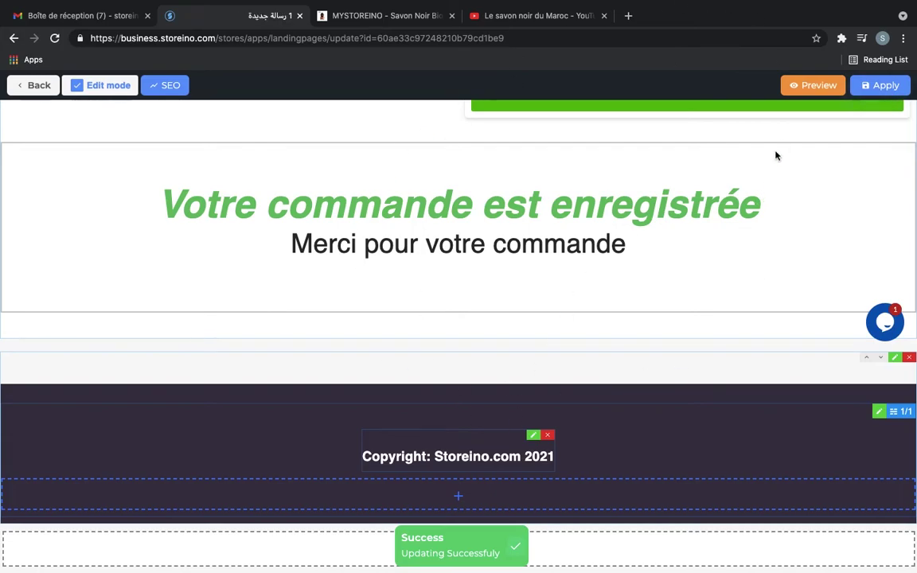
{"action": "left_click", "coordinate": [810, 86]}
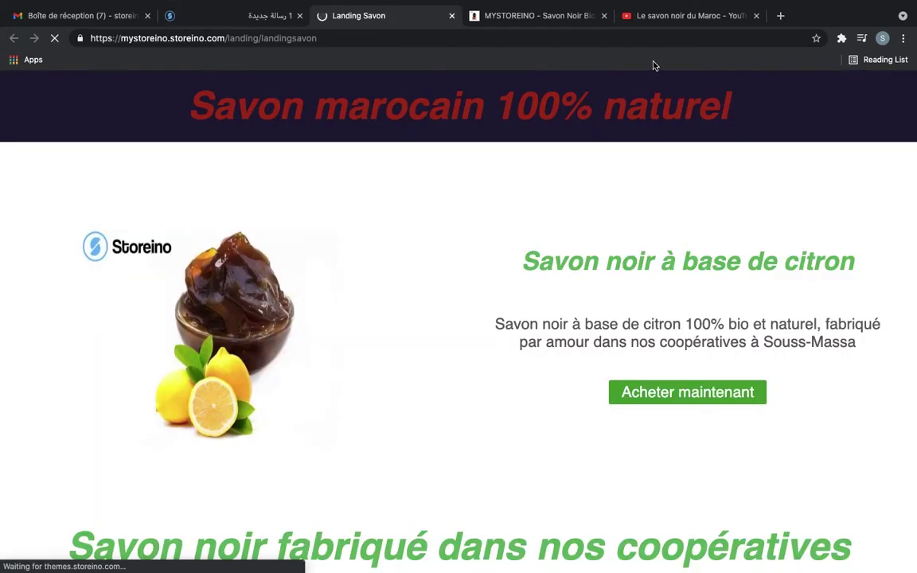
Close the YouTube tab and scroll through the live page's video, product cards and order form
{"action": "left_click", "coordinate": [756, 16]}
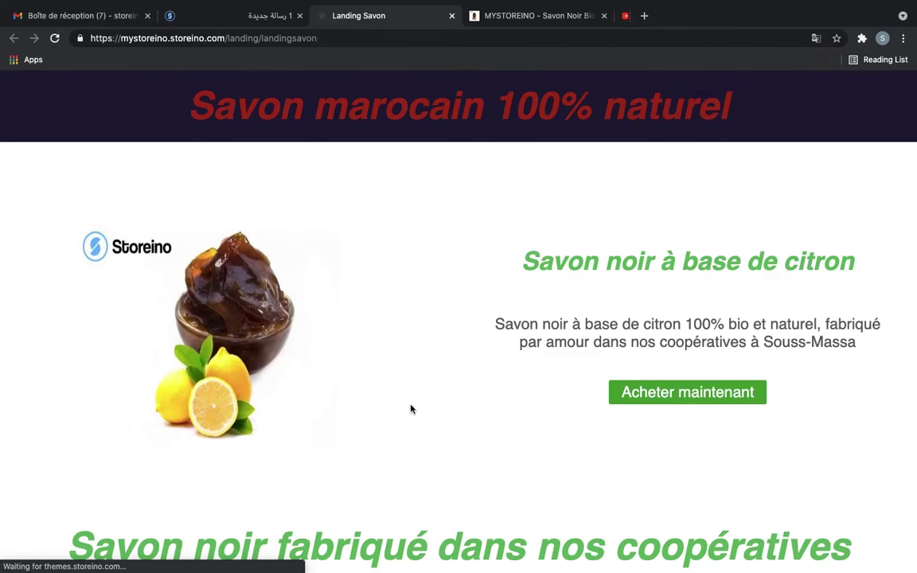
{"action": "scroll", "coordinate": [463, 430], "scroll_direction": "down", "scroll_amount": 6}
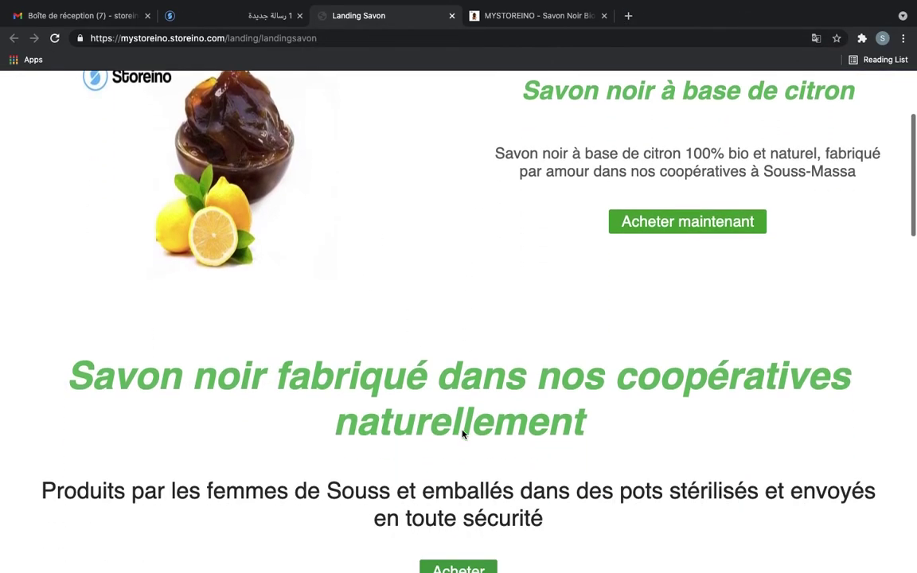
{"action": "scroll", "coordinate": [462, 430], "scroll_direction": "down", "scroll_amount": 1}
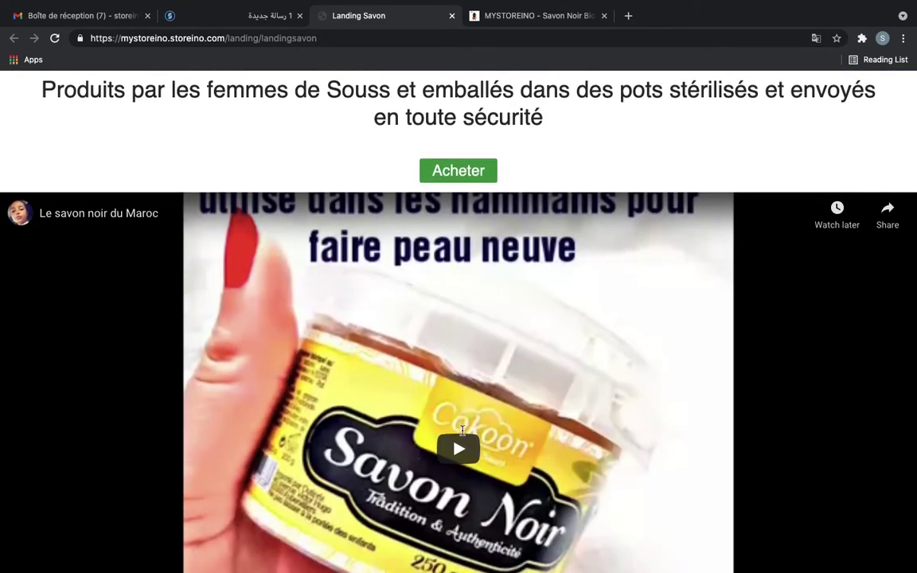
{"action": "scroll", "coordinate": [462, 430], "scroll_direction": "up", "scroll_amount": 2}
{"action": "scroll", "coordinate": [462, 430], "scroll_direction": "down", "scroll_amount": 3}
{"action": "scroll", "coordinate": [463, 431], "scroll_direction": "down", "scroll_amount": 5}
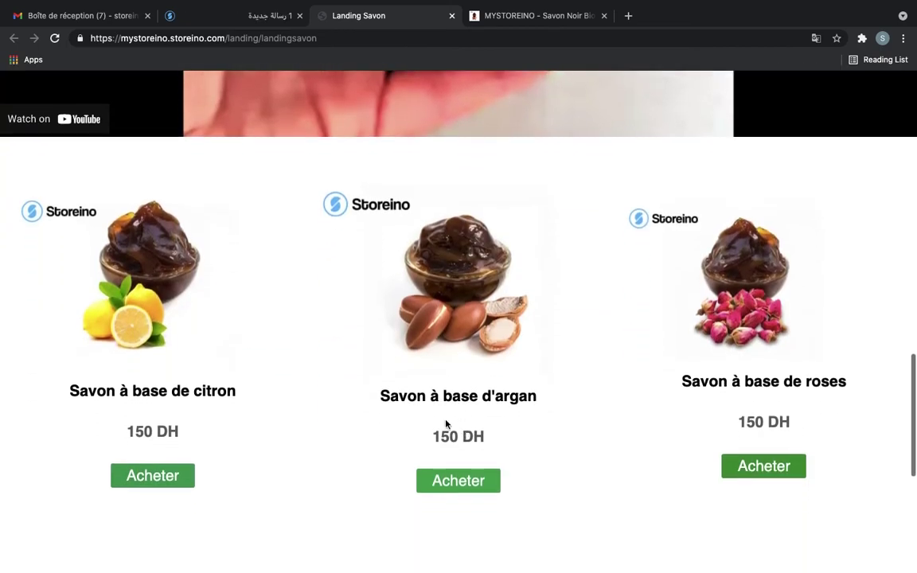
{"action": "scroll", "coordinate": [446, 423], "scroll_direction": "down", "scroll_amount": 3}
{"action": "scroll", "coordinate": [620, 362], "scroll_direction": "up", "scroll_amount": 2}
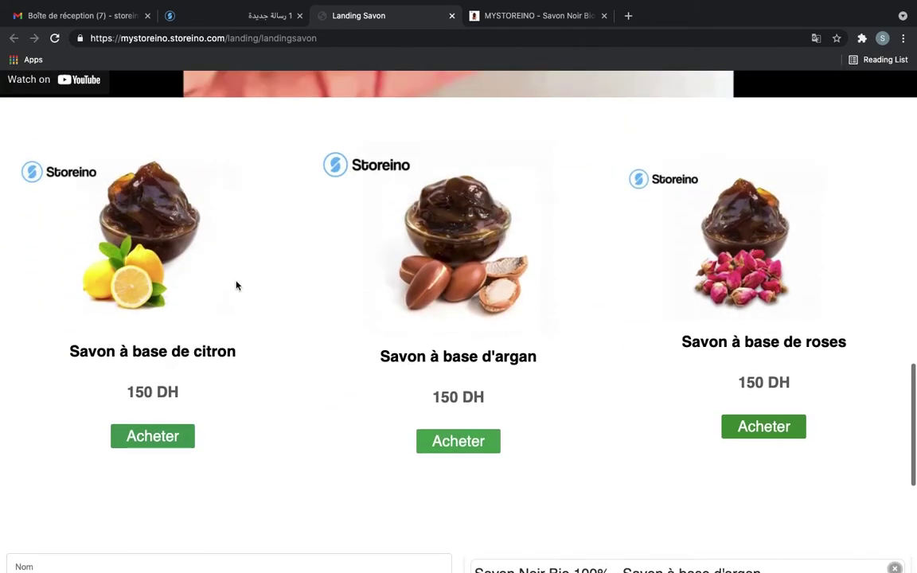
{"action": "scroll", "coordinate": [589, 444], "scroll_direction": "down", "scroll_amount": 2}
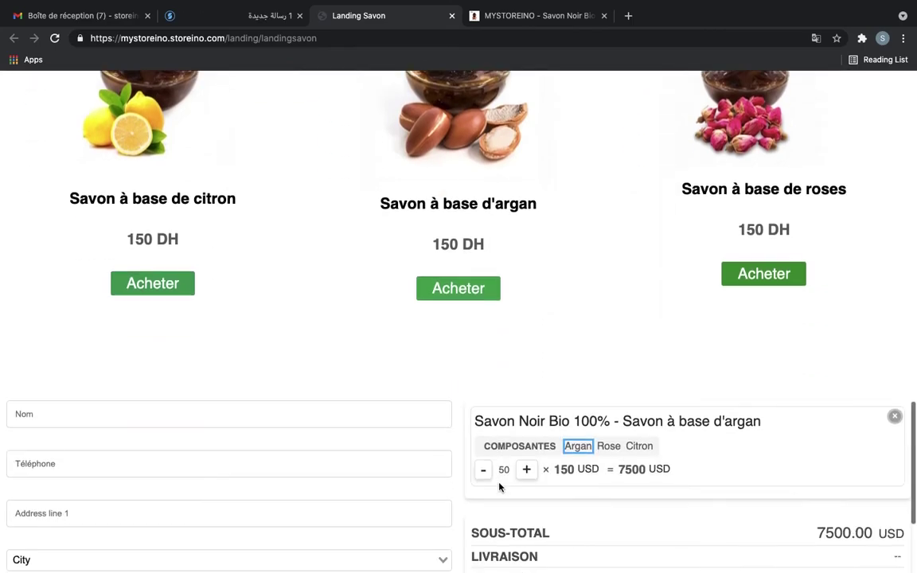
{"action": "scroll", "coordinate": [499, 484], "scroll_direction": "down", "scroll_amount": 3}
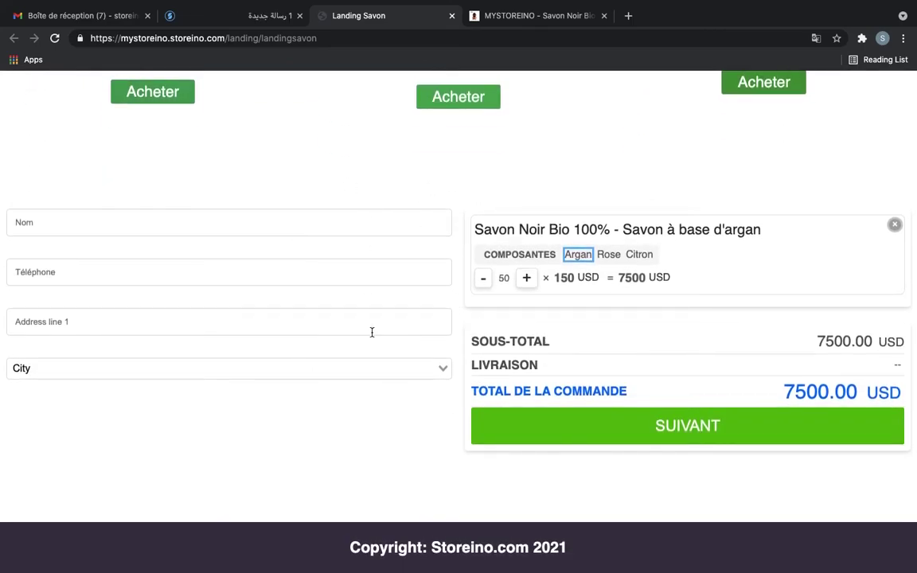
{"action": "scroll", "coordinate": [435, 459], "scroll_direction": "up", "scroll_amount": 4}
{"action": "scroll", "coordinate": [434, 455], "scroll_direction": "down", "scroll_amount": 4}
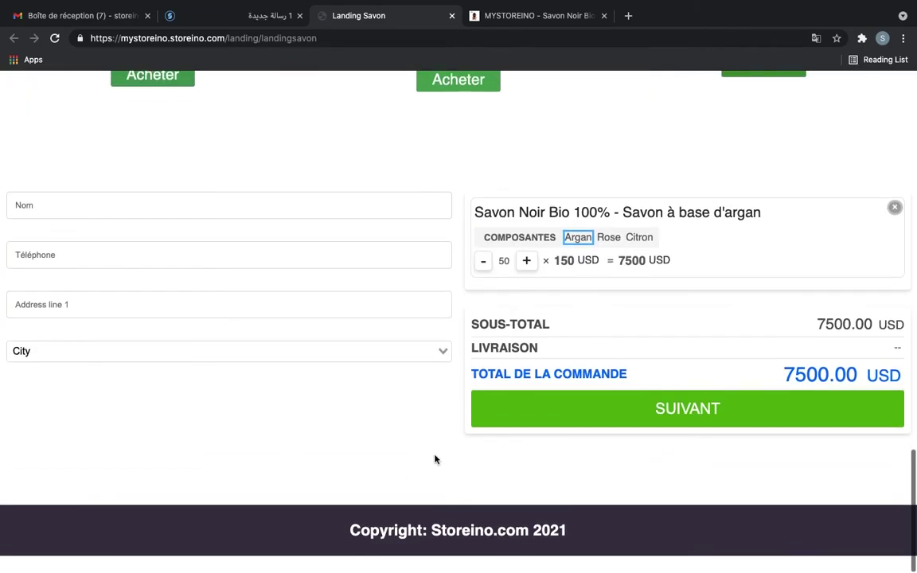
{"action": "scroll", "coordinate": [459, 546], "scroll_direction": "up", "scroll_amount": 1}
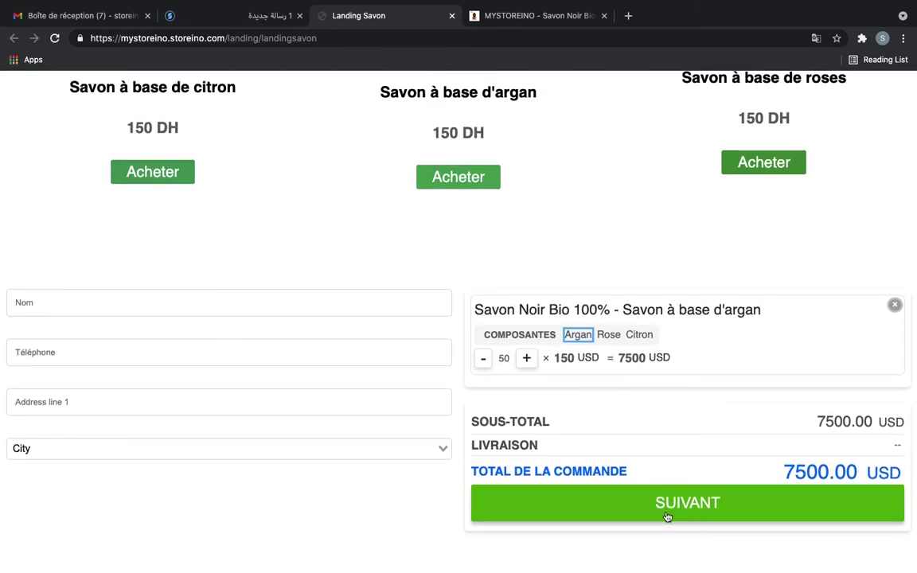
{"action": "scroll", "coordinate": [589, 272], "scroll_direction": "up", "scroll_amount": 2}
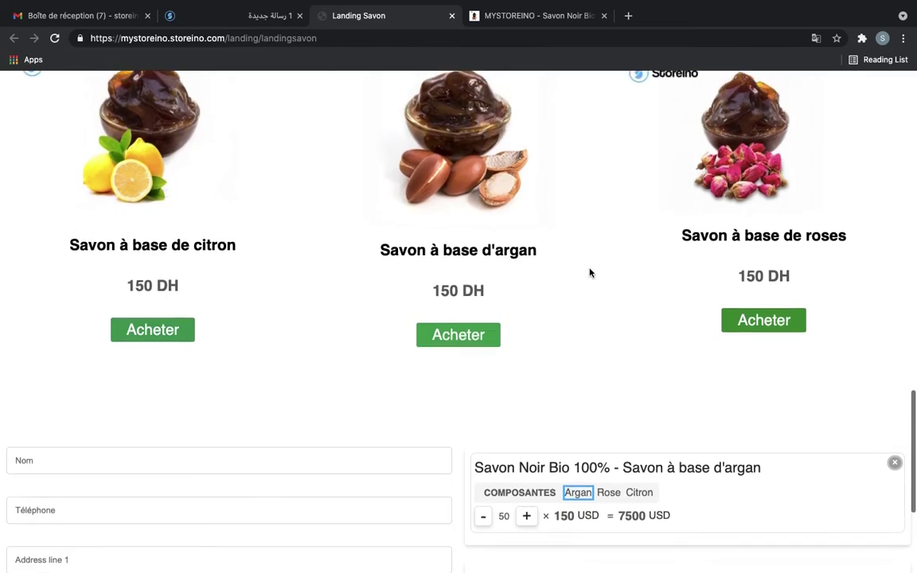
{"action": "scroll", "coordinate": [590, 273], "scroll_direction": "down", "scroll_amount": 1}
{"action": "scroll", "coordinate": [589, 272], "scroll_direction": "down", "scroll_amount": 2}
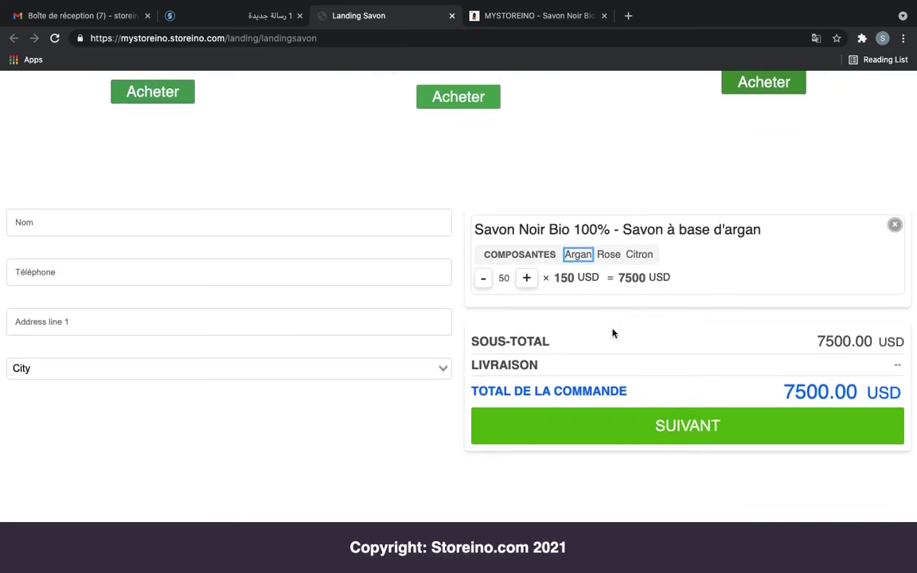
{"action": "scroll", "coordinate": [612, 333], "scroll_direction": "up", "scroll_amount": 12}
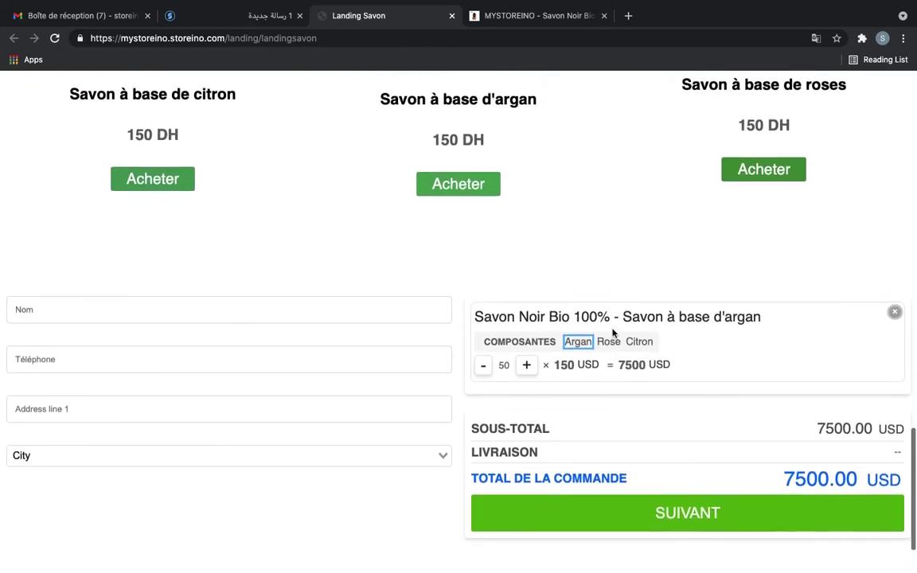
{"action": "scroll", "coordinate": [613, 332], "scroll_direction": "up", "scroll_amount": 7}
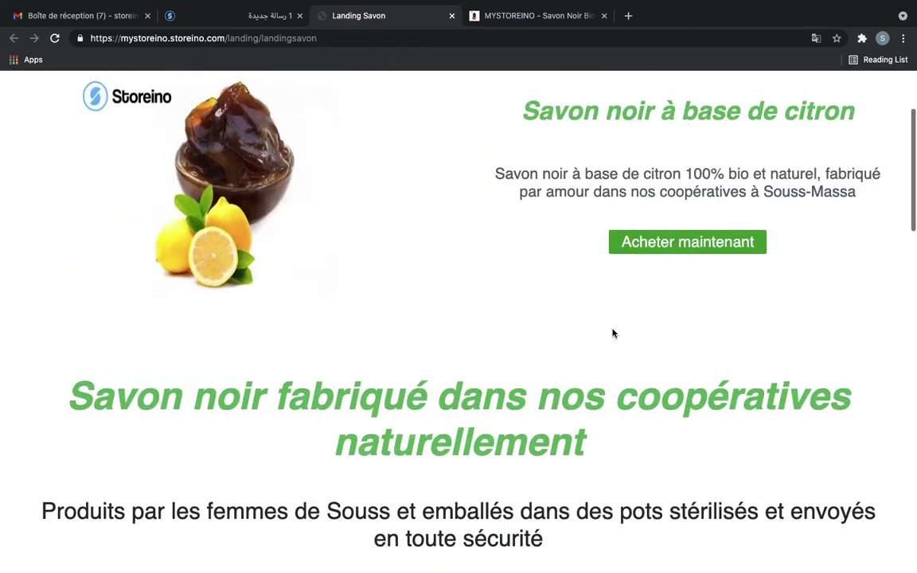
Test that Acheter maintenant jumps to the #checkout order form
{"action": "left_click", "coordinate": [681, 390]}
{"action": "scroll", "coordinate": [681, 398], "scroll_direction": "up", "scroll_amount": 15}
{"action": "scroll", "coordinate": [680, 398], "scroll_direction": "down", "scroll_amount": 6}
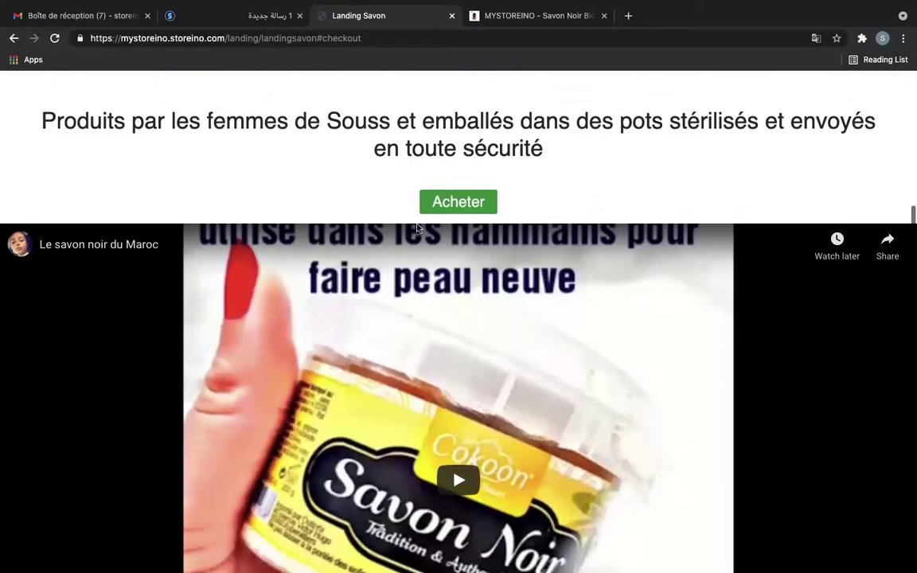
Fill the checkout form with the customer's full name, phone, address and Casablanca as city
{"action": "left_click", "coordinate": [436, 199]}
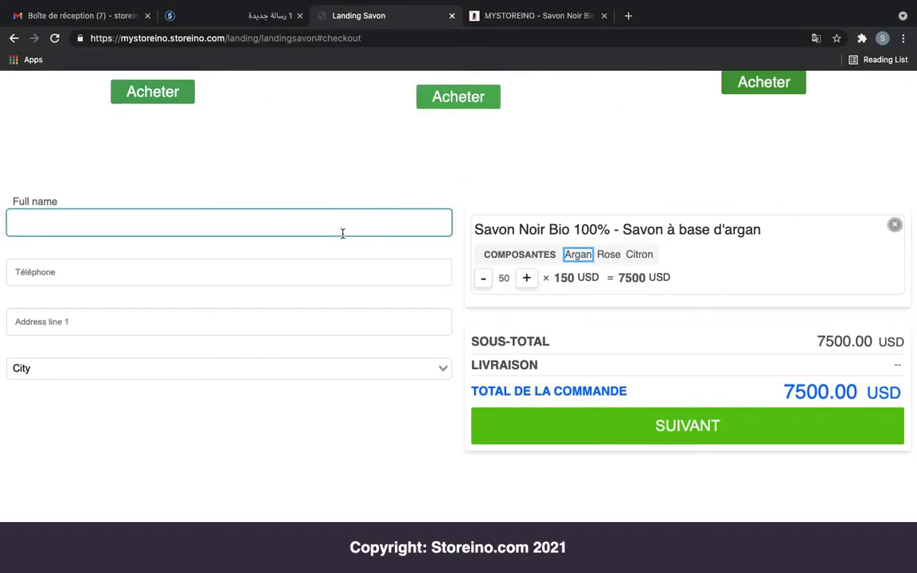
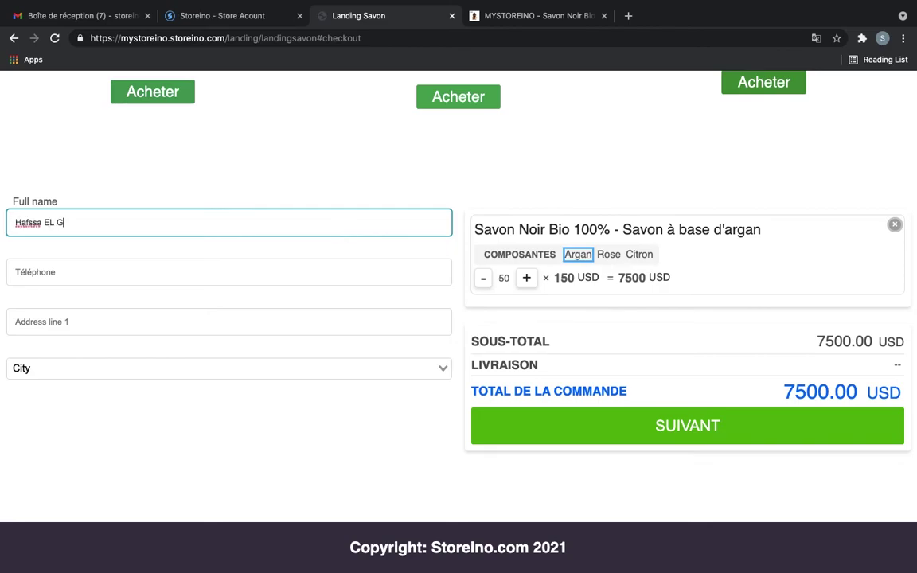
{"action": "left_click", "coordinate": [200, 275]}
{"action": "left_click", "coordinate": [129, 318]}
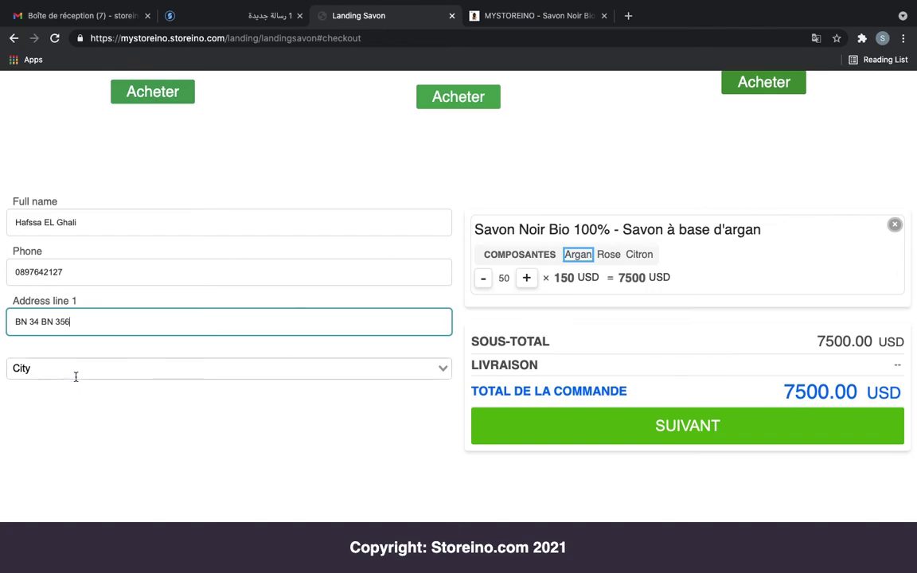
{"action": "left_click", "coordinate": [75, 368]}
{"action": "left_click", "coordinate": [76, 398]}
{"action": "scroll", "coordinate": [636, 383], "scroll_direction": "up", "scroll_amount": 2}
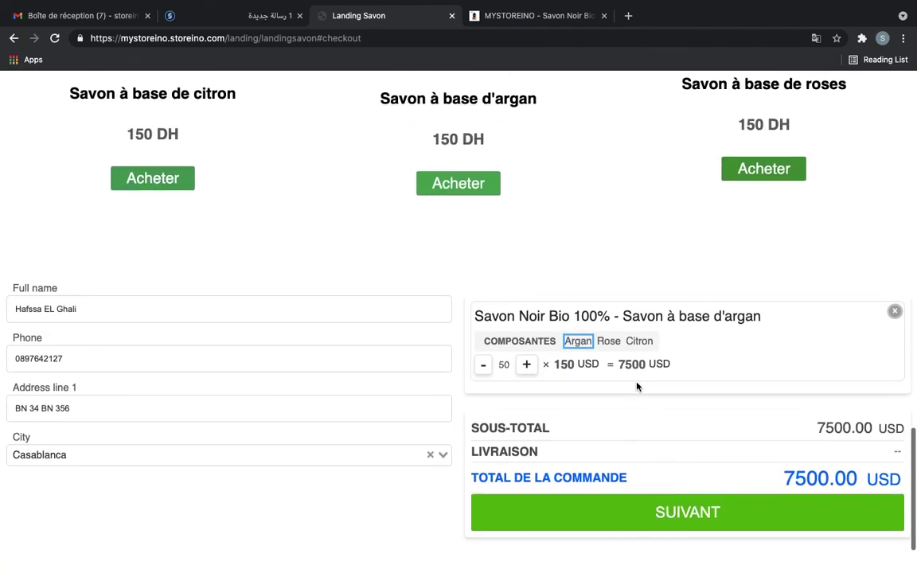
Continue to delivery and confirm the 7545 USD order to get "Votre commande est enregistrée"
{"action": "left_click", "coordinate": [689, 512]}
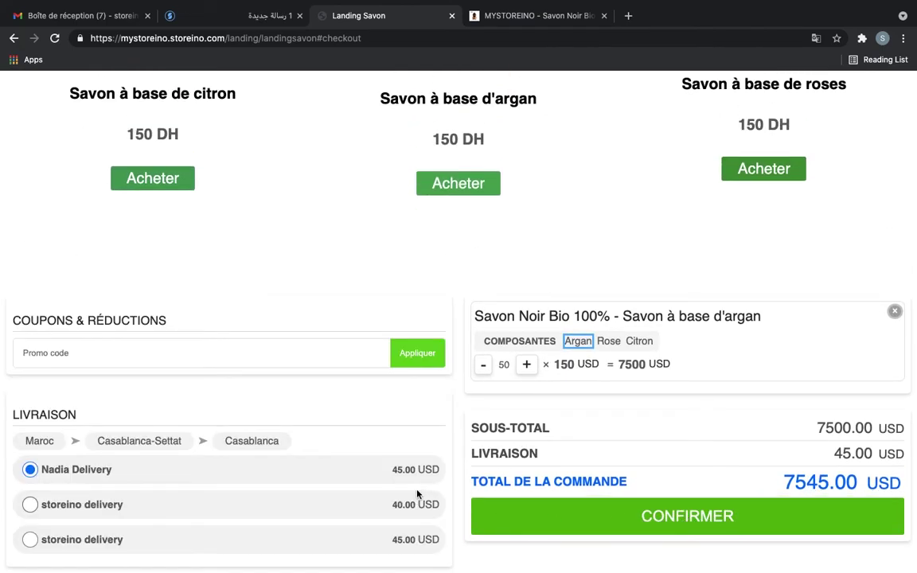
{"action": "scroll", "coordinate": [417, 495], "scroll_direction": "down", "scroll_amount": 3}
{"action": "scroll", "coordinate": [262, 356], "scroll_direction": "down", "scroll_amount": 2}
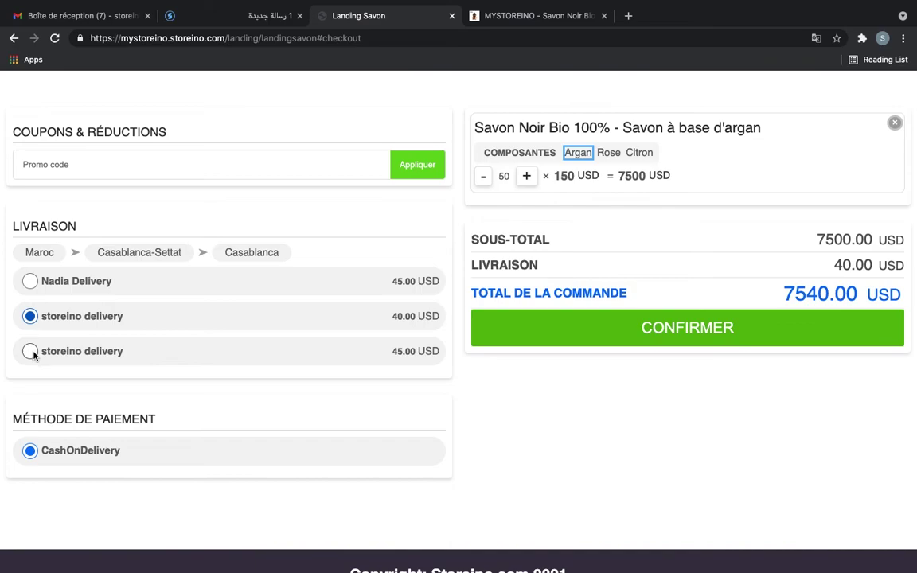
{"action": "scroll", "coordinate": [320, 389], "scroll_direction": "up", "scroll_amount": 1}
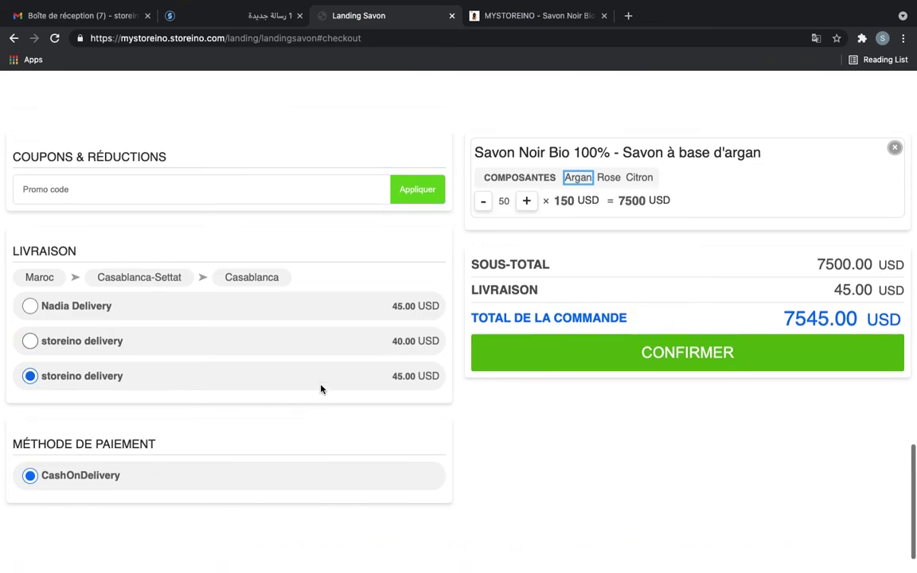
{"action": "left_click", "coordinate": [658, 365]}
{"action": "scroll", "coordinate": [657, 365], "scroll_direction": "down", "scroll_amount": 1}
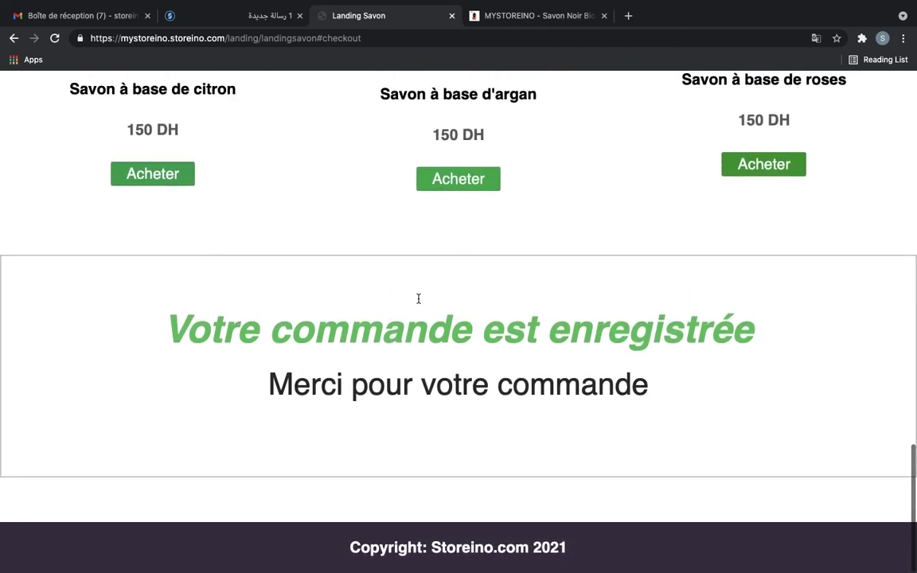